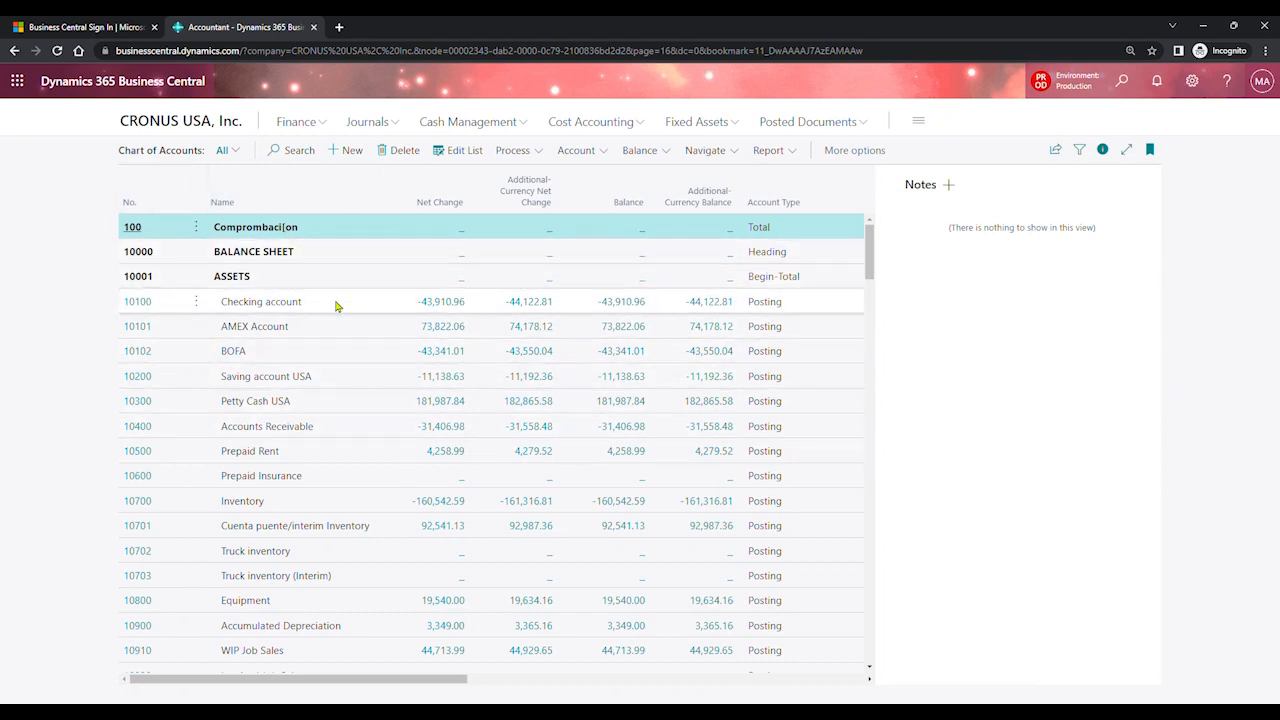
Step: Examine the Net Change columns and the BALANCE SHEET and ASSETS rows in the chart of accounts
{"action": "mouse_move", "coordinate": [453, 211]}
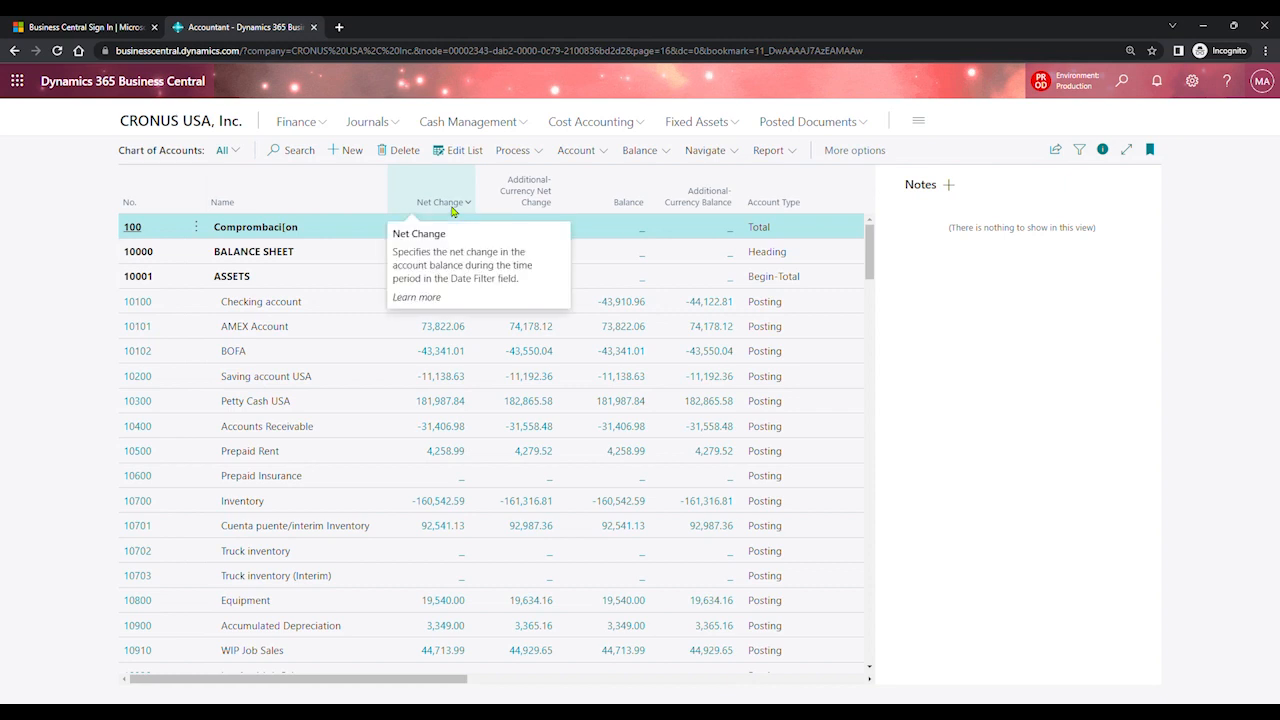
{"action": "mouse_move", "coordinate": [538, 212]}
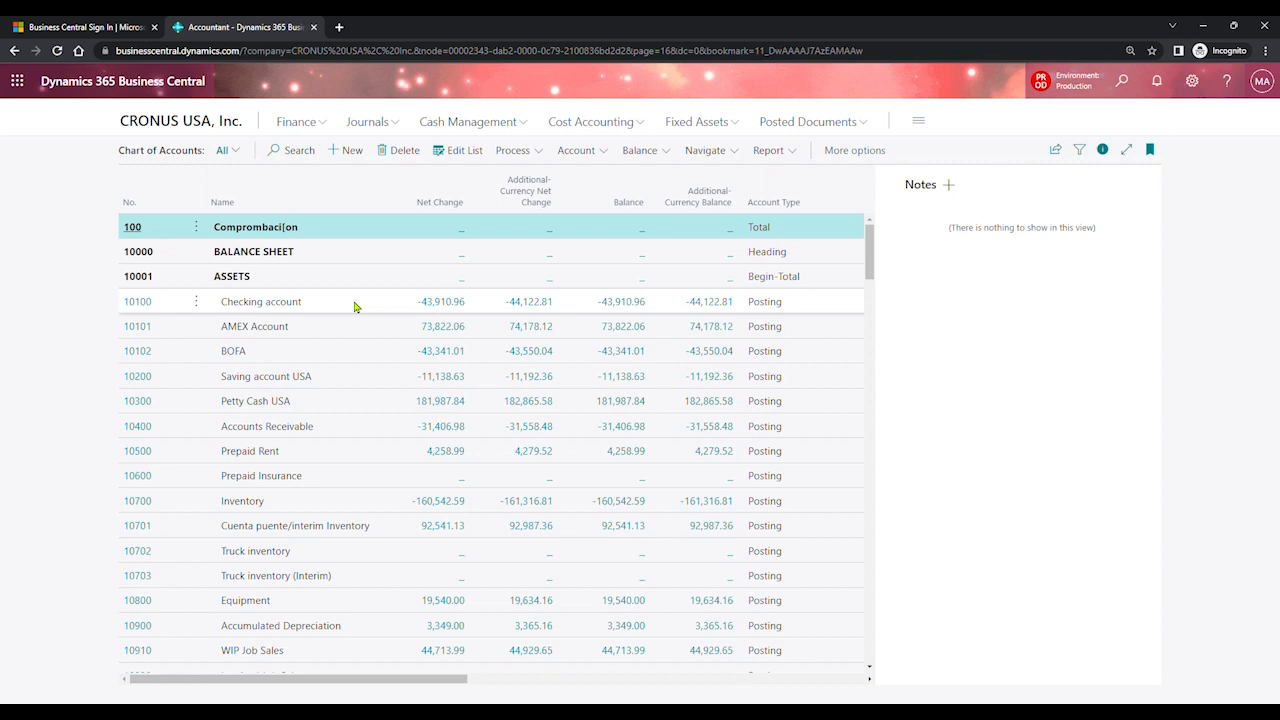
{"action": "left_click", "coordinate": [247, 254]}
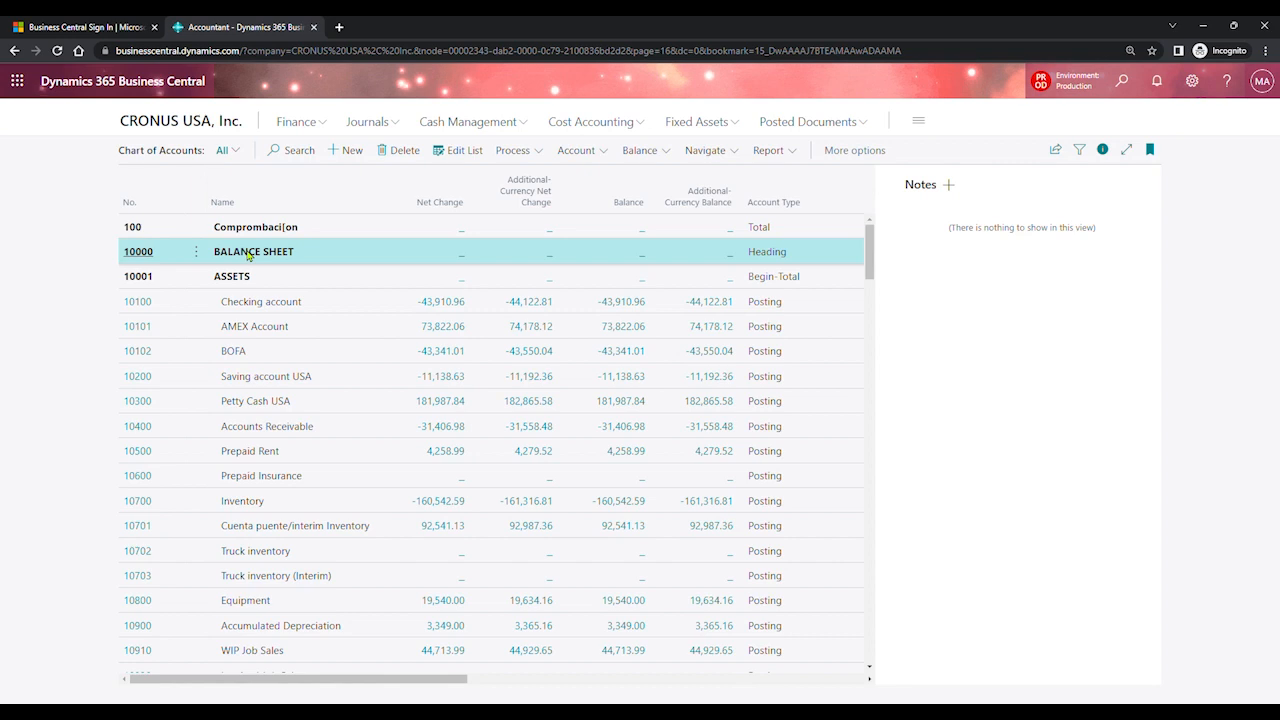
{"action": "left_click", "coordinate": [258, 285]}
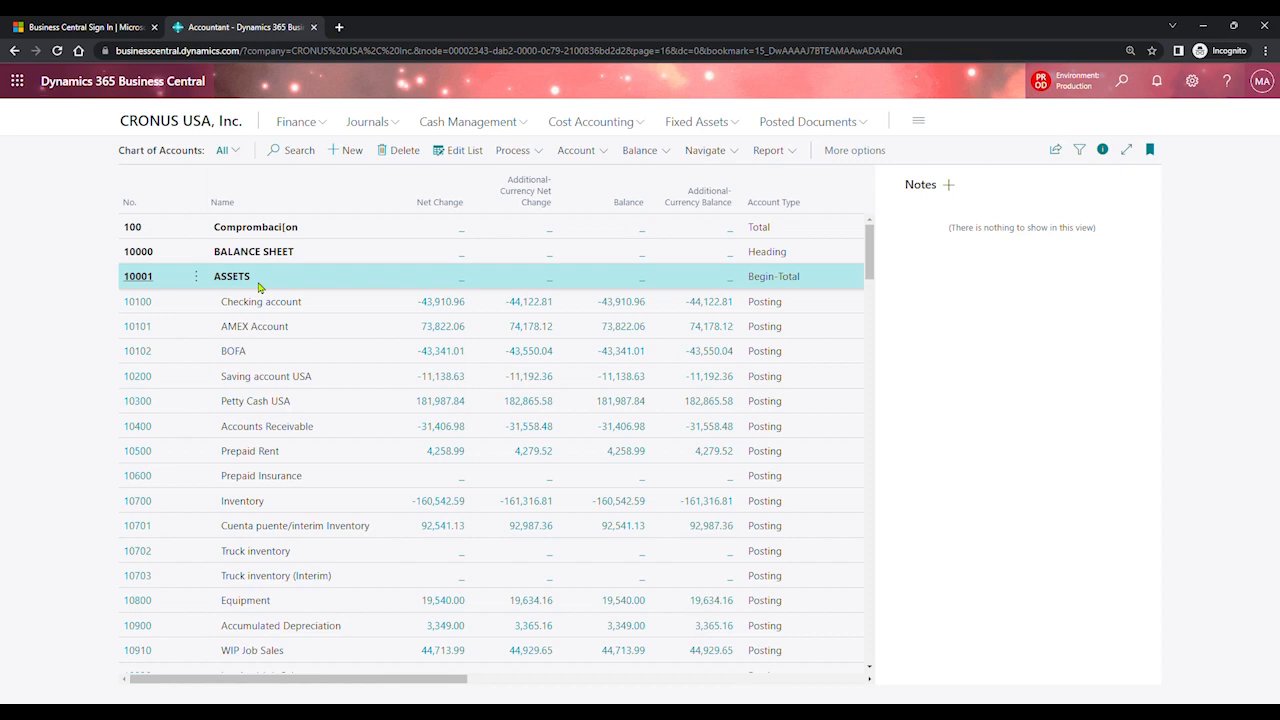
{"action": "left_click", "coordinate": [274, 260]}
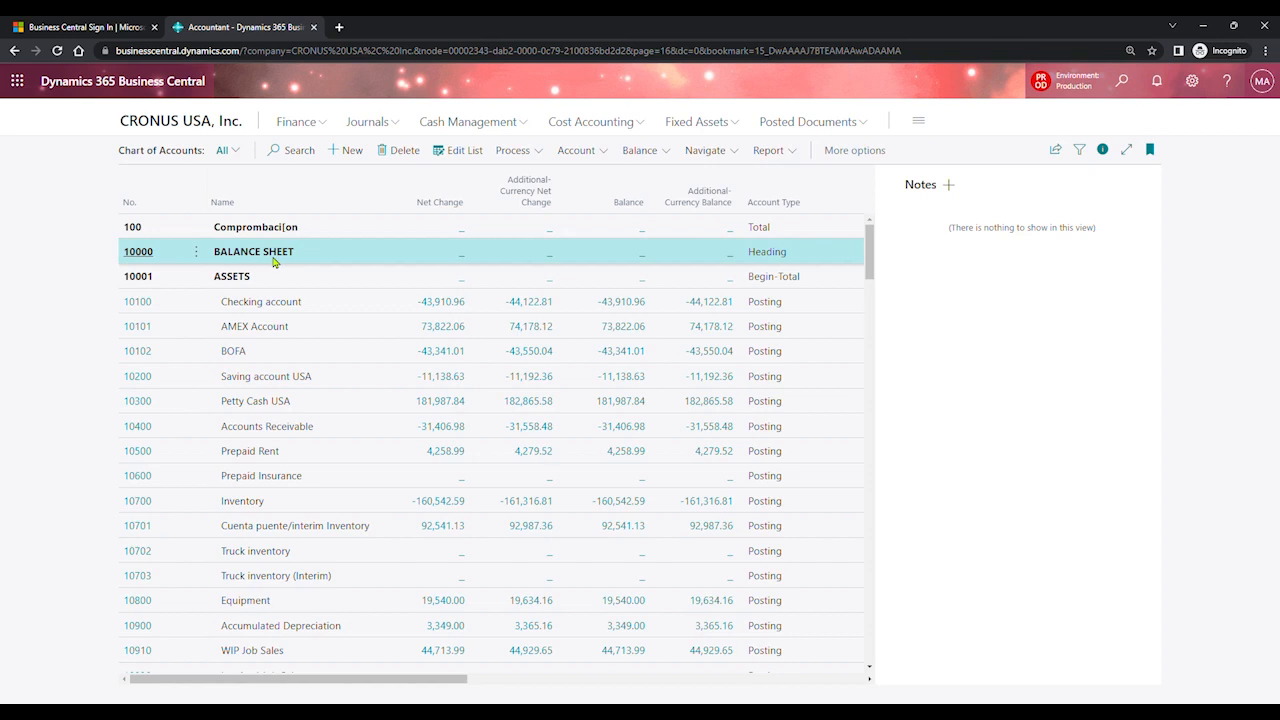
{"action": "left_click", "coordinate": [218, 279]}
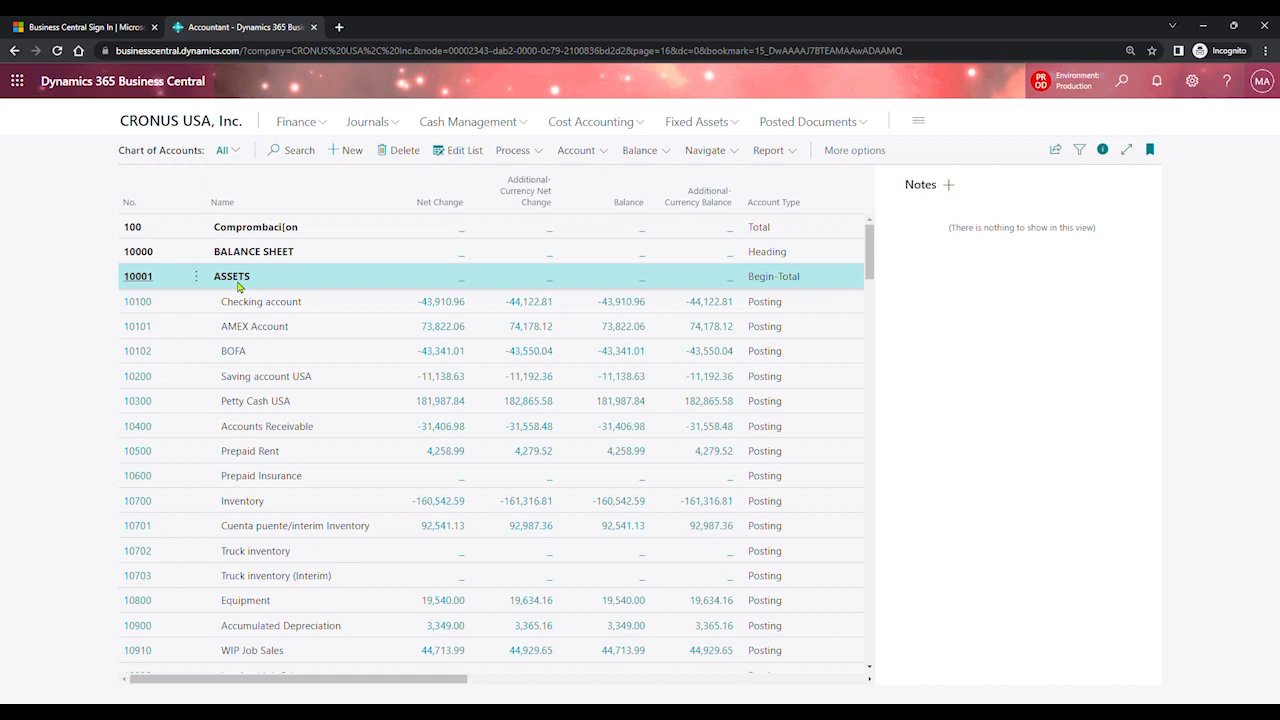
Step: Select the posting accounts from Checking account through Accounts Receivable and check which Balance actions are offered for them
{"action": "left_click", "coordinate": [306, 311]}
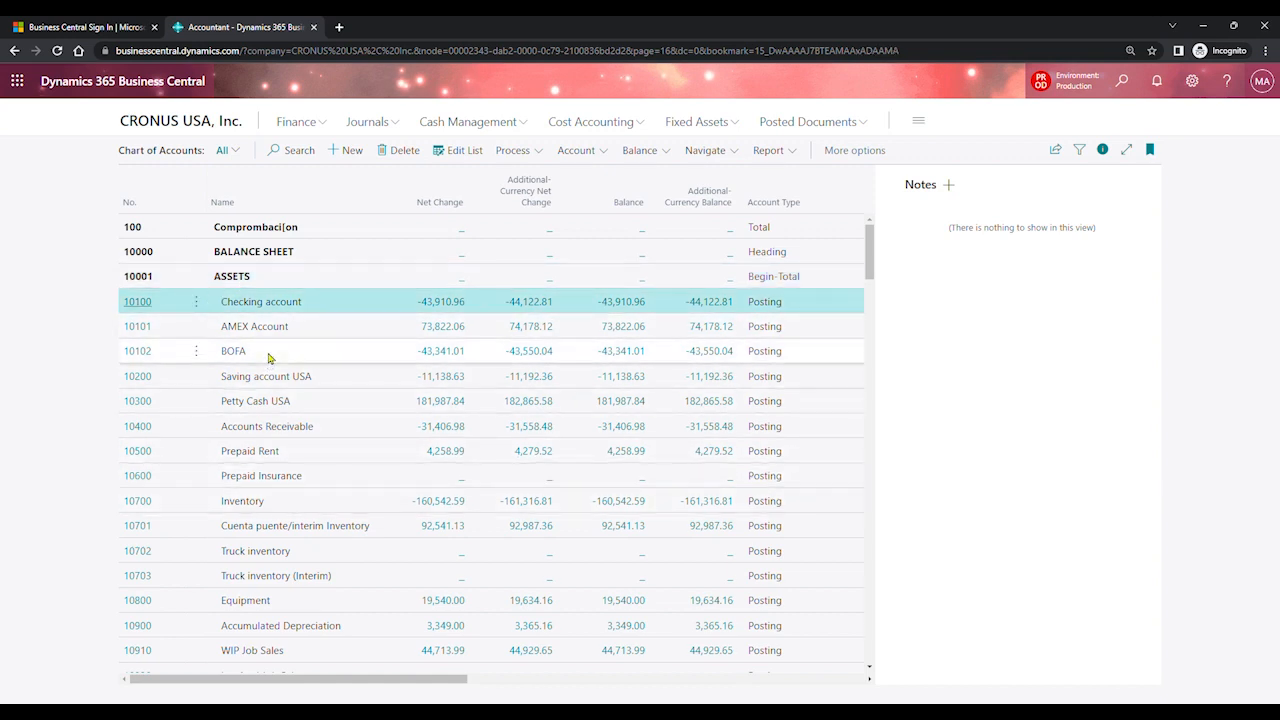
{"action": "left_click", "coordinate": [278, 338], "text": "ctrl"}
{"action": "left_click", "coordinate": [283, 352], "text": "ctrl"}
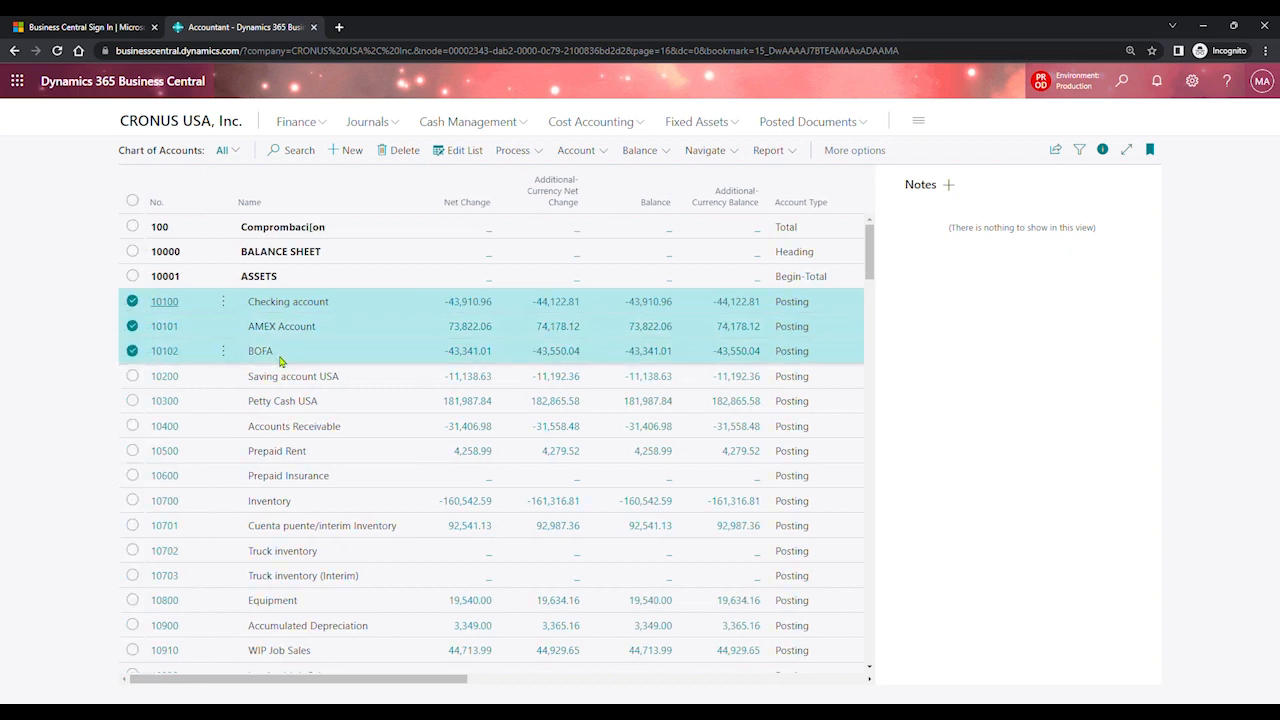
{"action": "left_click", "coordinate": [288, 378], "text": "ctrl"}
{"action": "left_click", "coordinate": [286, 401], "text": "ctrl"}
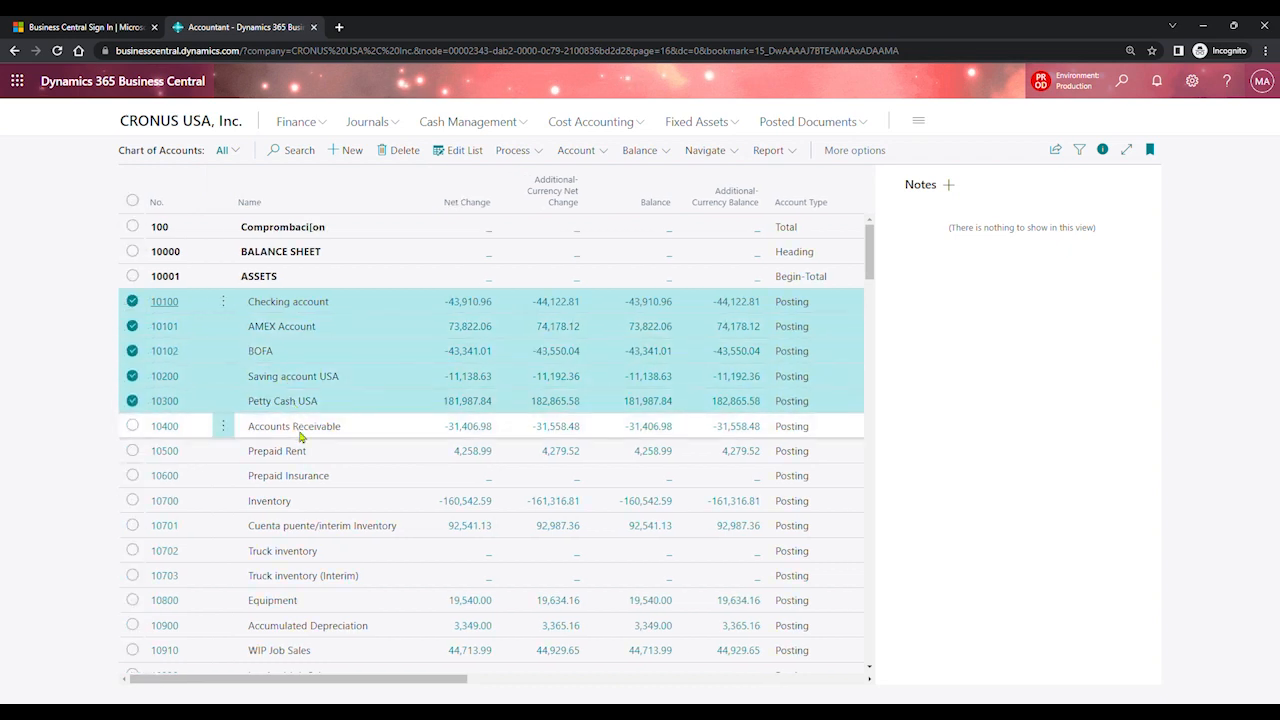
{"action": "left_click", "coordinate": [296, 428], "text": "ctrl"}
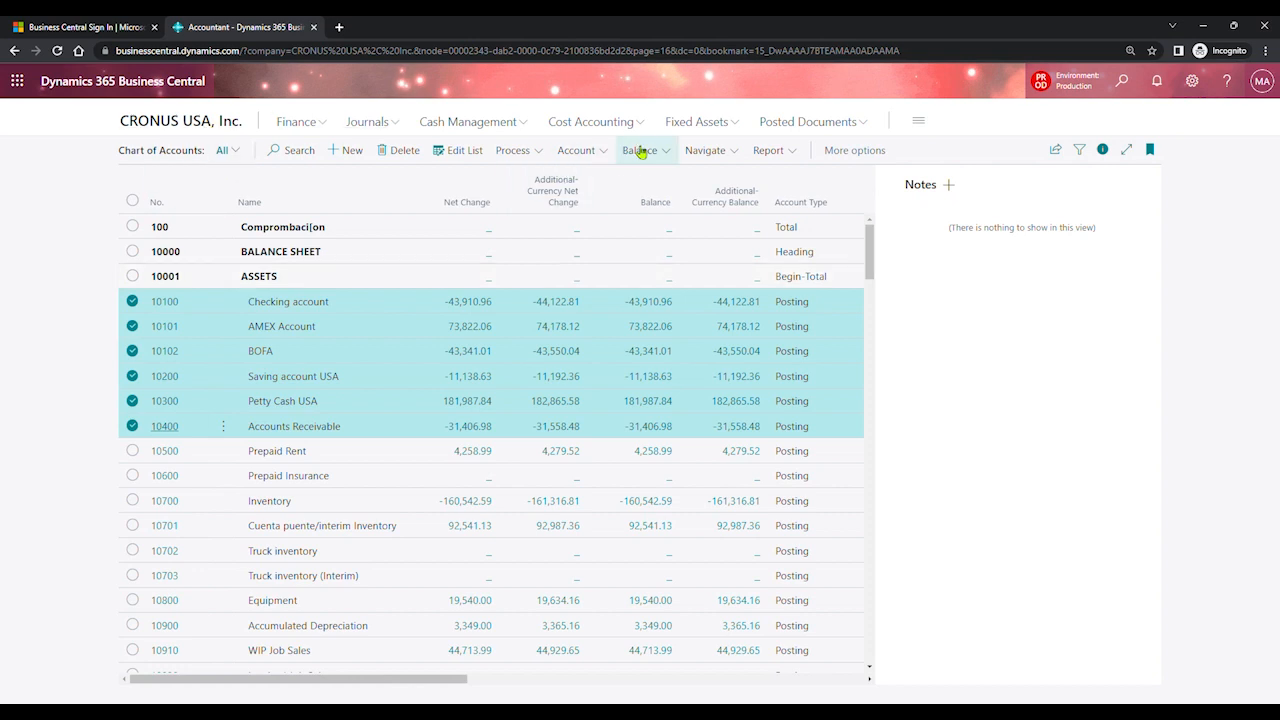
{"action": "left_click", "coordinate": [604, 152]}
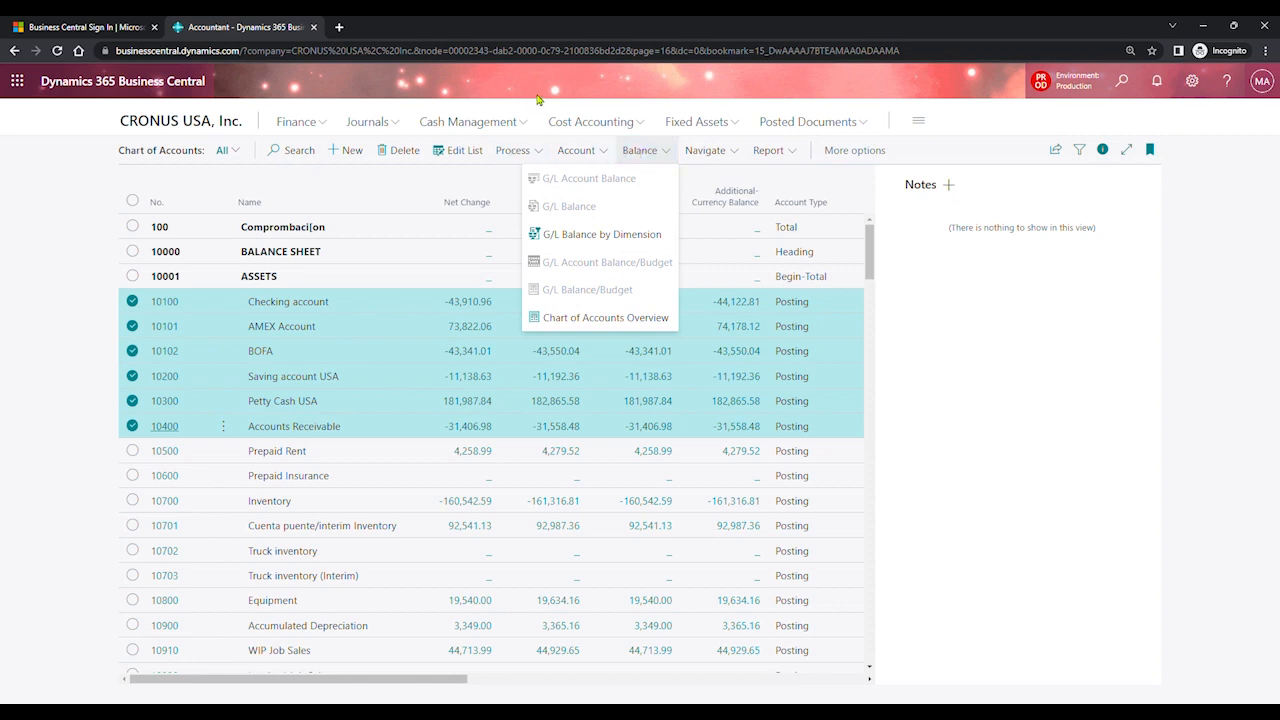
{"action": "left_click", "coordinate": [68, 349]}
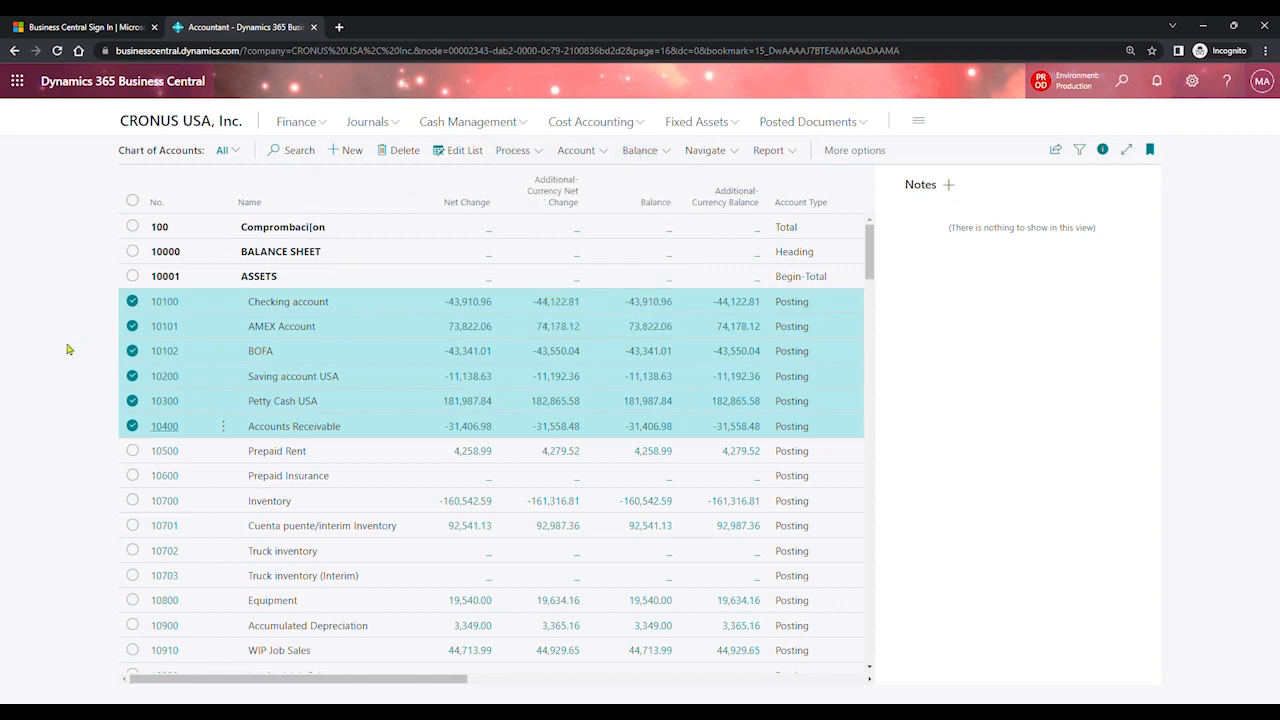
Step: Deselect all the selected posting accounts from Checking account through Accounts Receivable
{"action": "left_click", "coordinate": [132, 227]}
{"action": "left_click", "coordinate": [132, 227]}
{"action": "left_click", "coordinate": [133, 302]}
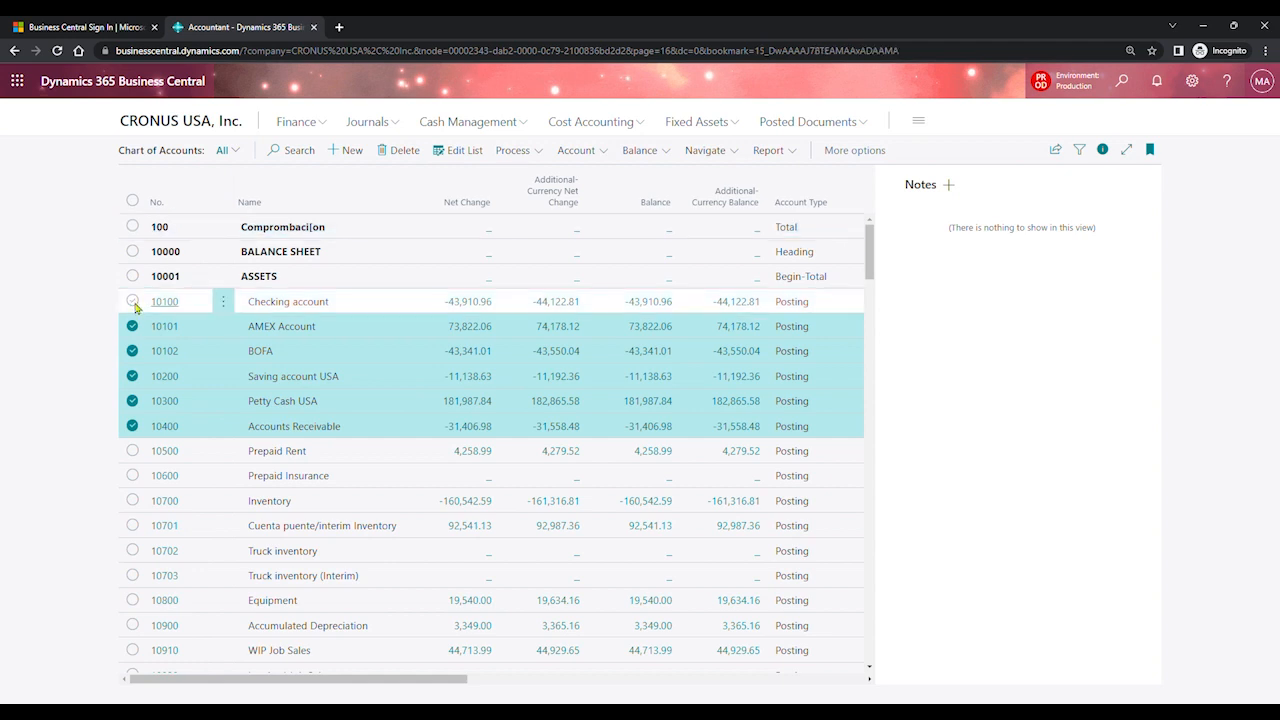
{"action": "left_click", "coordinate": [132, 326]}
{"action": "left_click", "coordinate": [132, 351]}
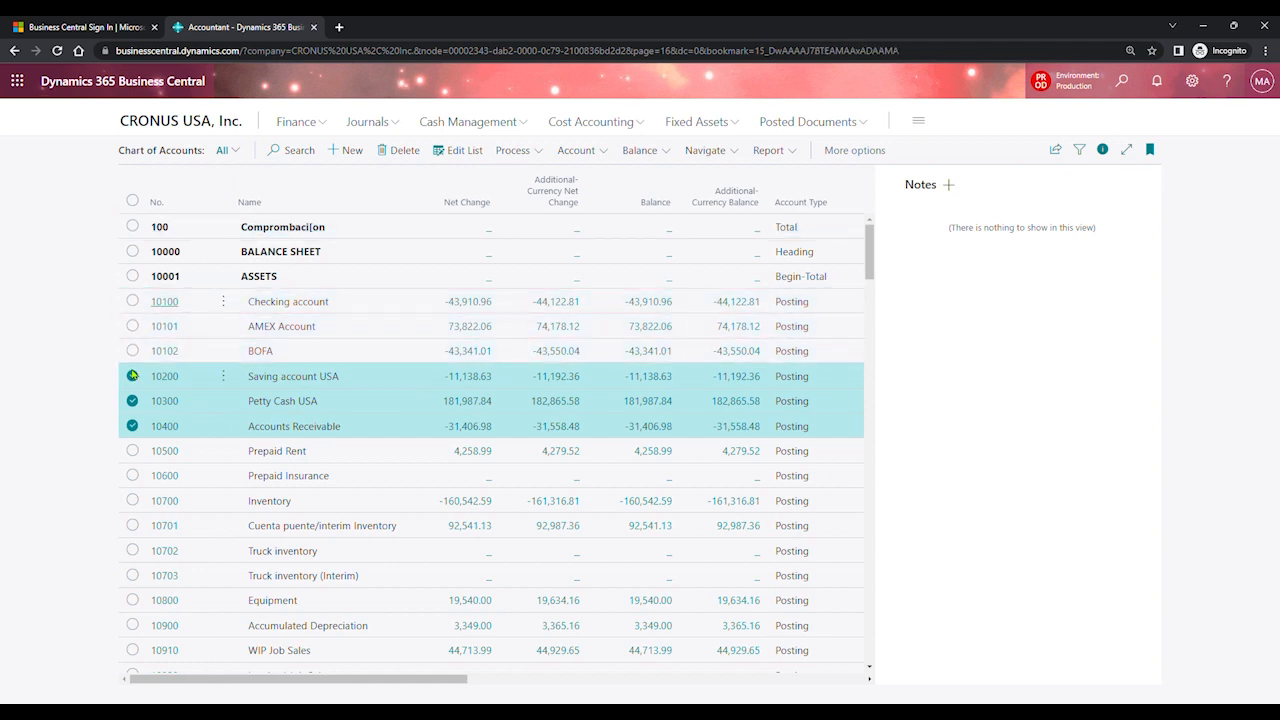
{"action": "left_click", "coordinate": [132, 376]}
{"action": "left_click", "coordinate": [133, 401]}
{"action": "left_click", "coordinate": [133, 426]}
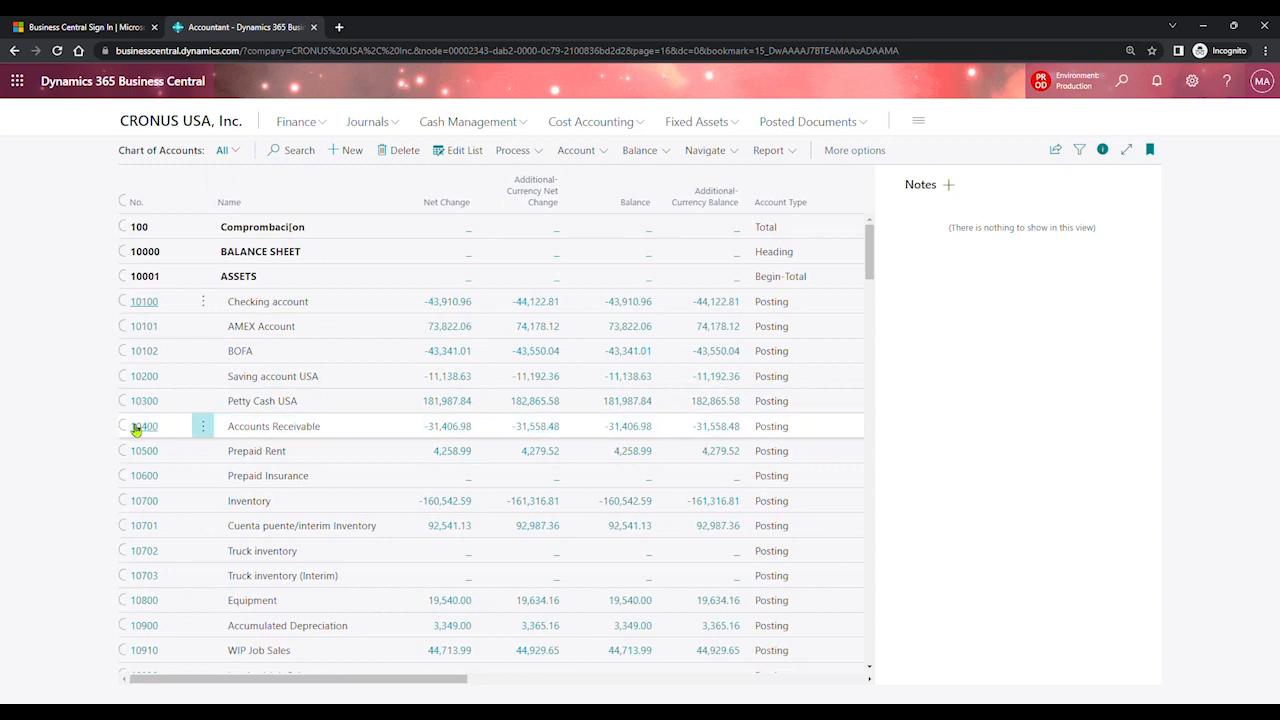
Step: Open the Chart of Accounts Overview from the Balance actions and expand it to the wide view
{"action": "left_click", "coordinate": [601, 157]}
{"action": "left_click", "coordinate": [666, 152]}
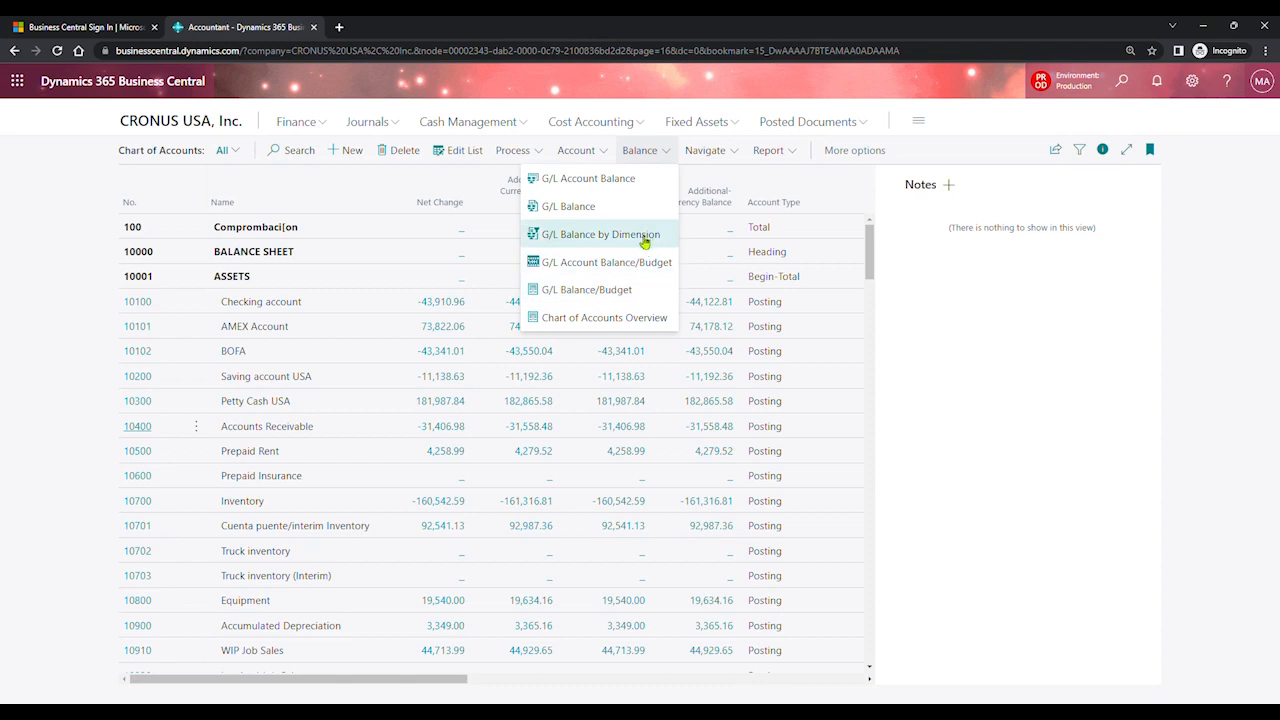
{"action": "left_click", "coordinate": [617, 318]}
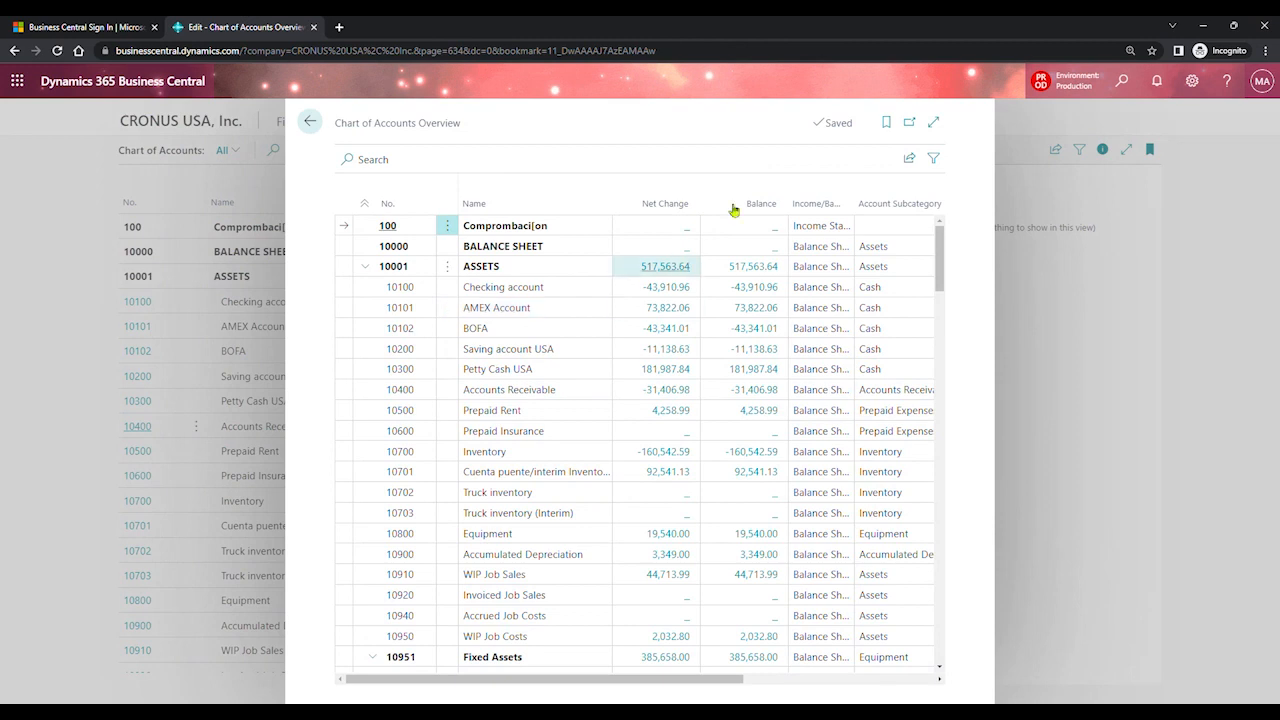
{"action": "left_click", "coordinate": [933, 124]}
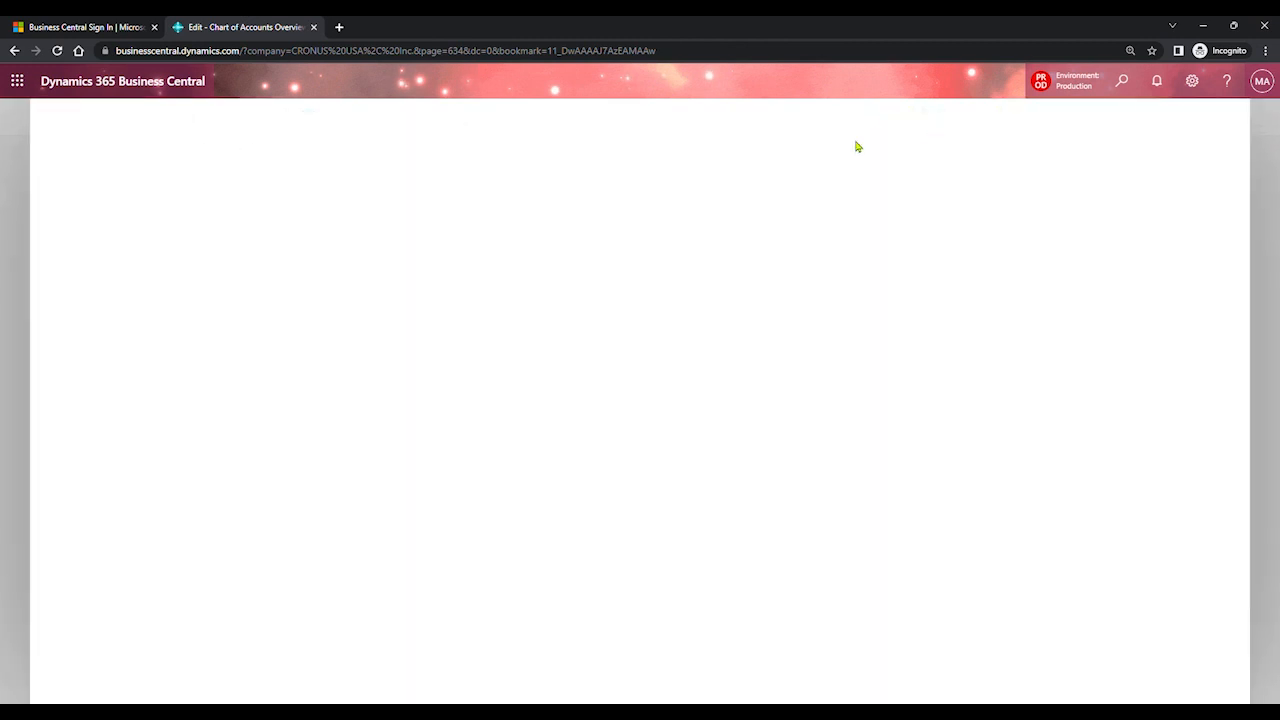
Step: Look up "Chart of Accounts Overview" in the page search and close the search without opening a result
{"action": "left_click_drag", "start_coordinate": [207, 128], "coordinate": [80, 140]}
{"action": "key", "text": "alt+q"}
{"action": "type", "text": "Saved Chart of Accounts Overview"}
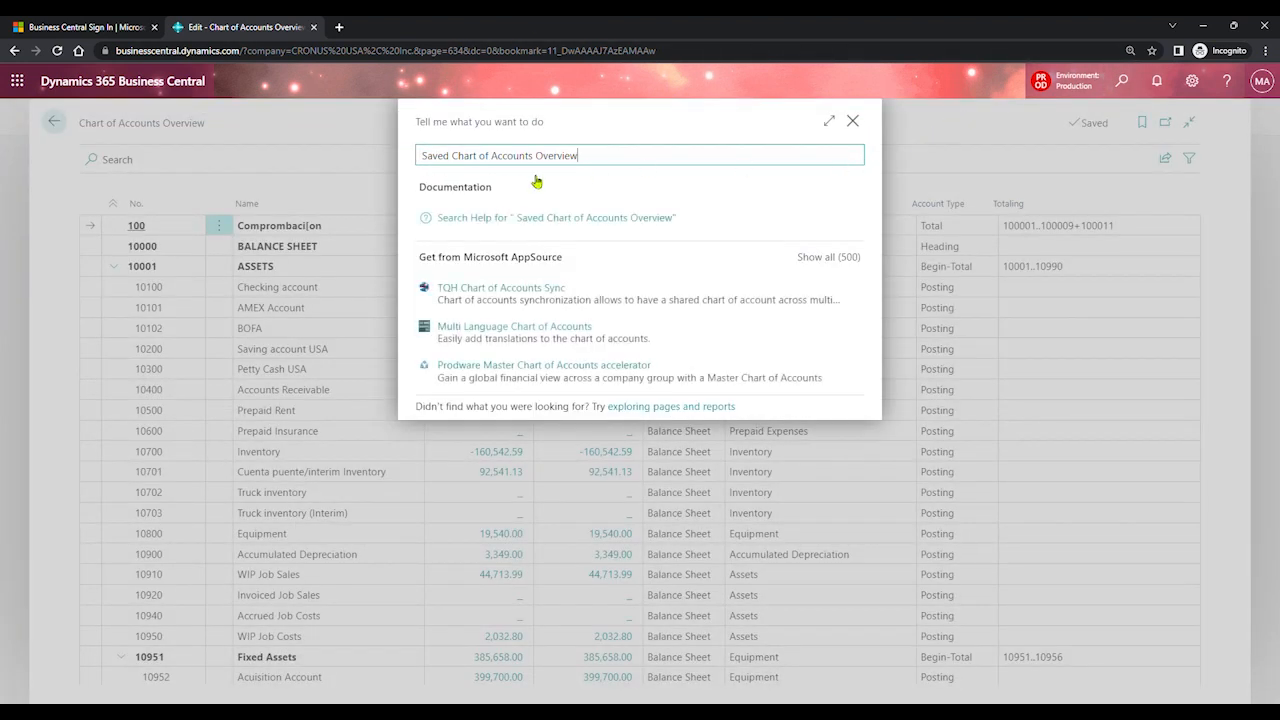
{"action": "left_click", "coordinate": [465, 169]}
{"action": "key", "text": "BackSpace"}
{"action": "key", "text": "BackSpace"}
{"action": "key", "text": "BackSpace"}
{"action": "key", "text": "BackSpace"}
{"action": "key", "text": "BackSpace"}
{"action": "key", "text": "BackSpace"}
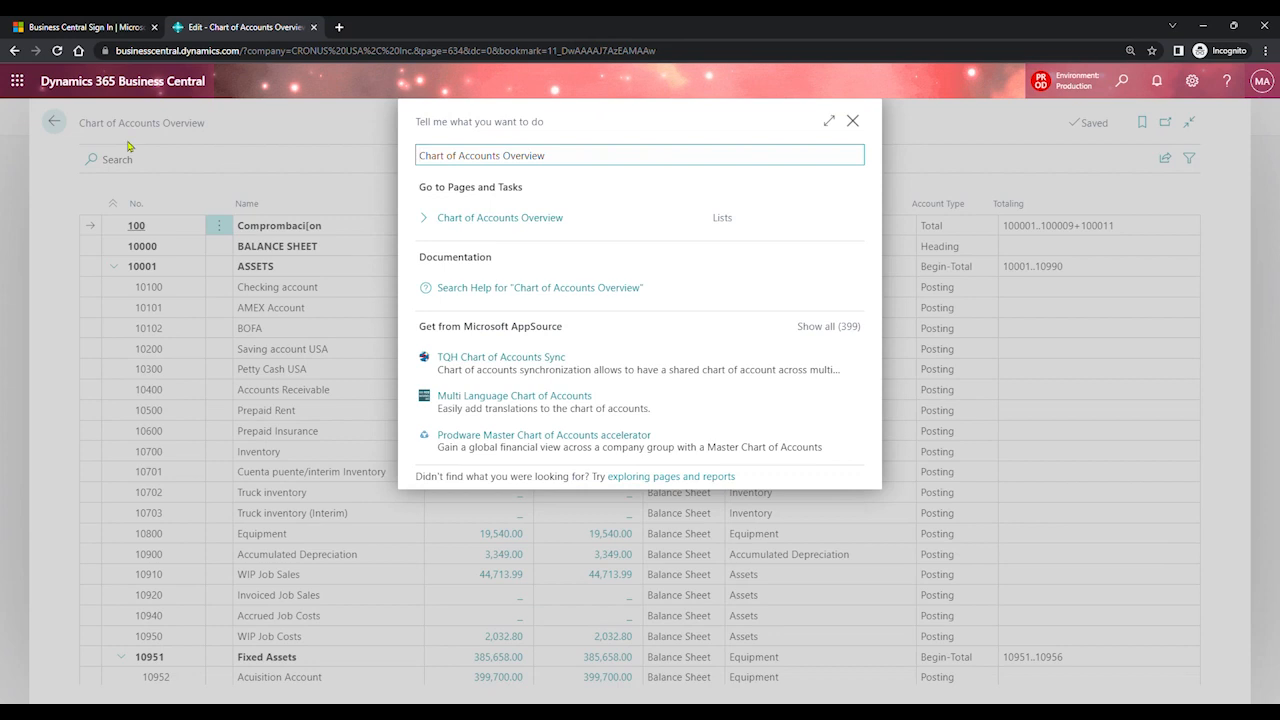
{"action": "left_click", "coordinate": [852, 121]}
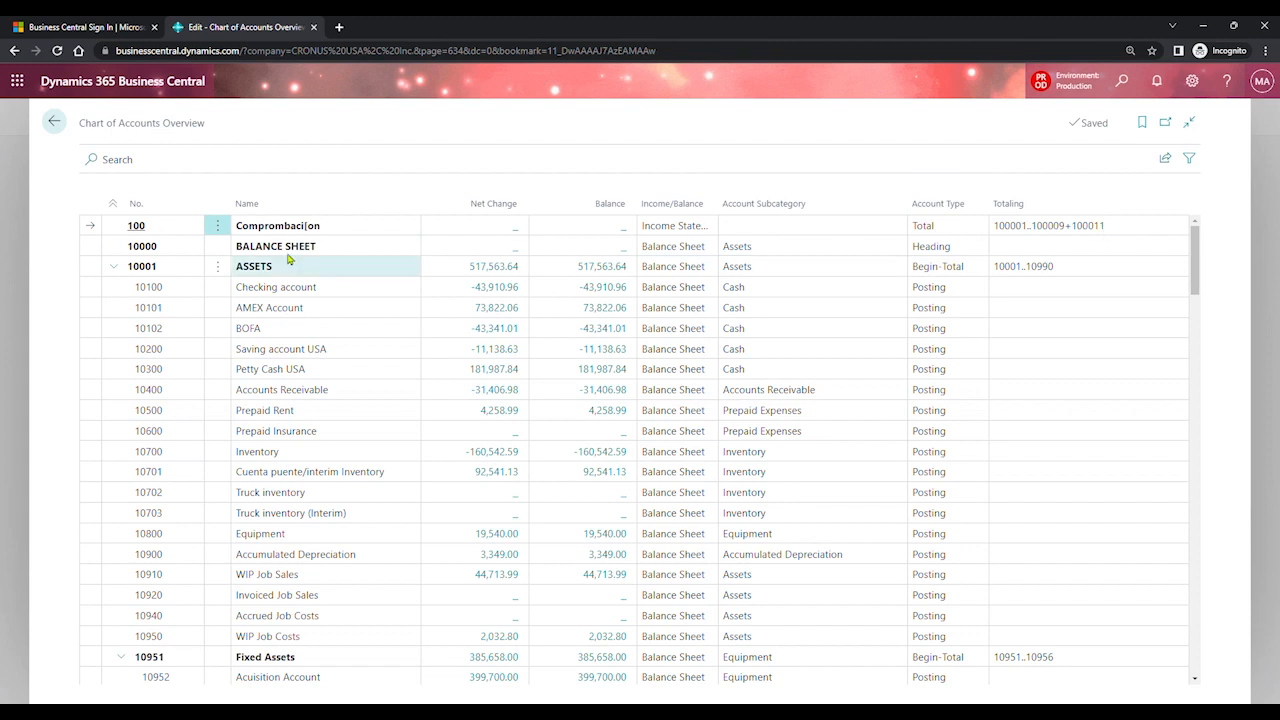
Step: Examine the ASSETS totaling range and the Net Change and Balance columns in the overview, and return to the chart of accounts
{"action": "left_click", "coordinate": [336, 266]}
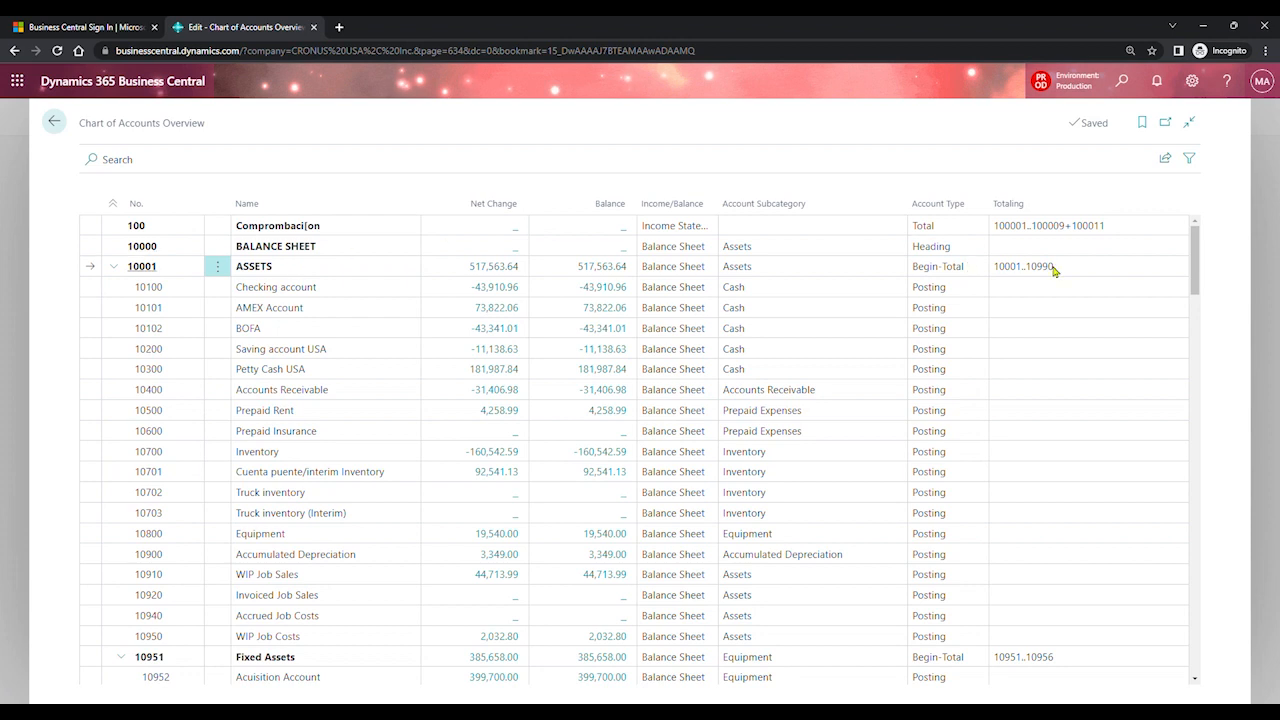
{"action": "mouse_move", "coordinate": [1050, 270]}
{"action": "left_mouse_down"}
{"action": "mouse_move", "coordinate": [994, 268]}
{"action": "mouse_move", "coordinate": [1056, 268]}
{"action": "left_mouse_up"}
{"action": "left_click", "coordinate": [1002, 274]}
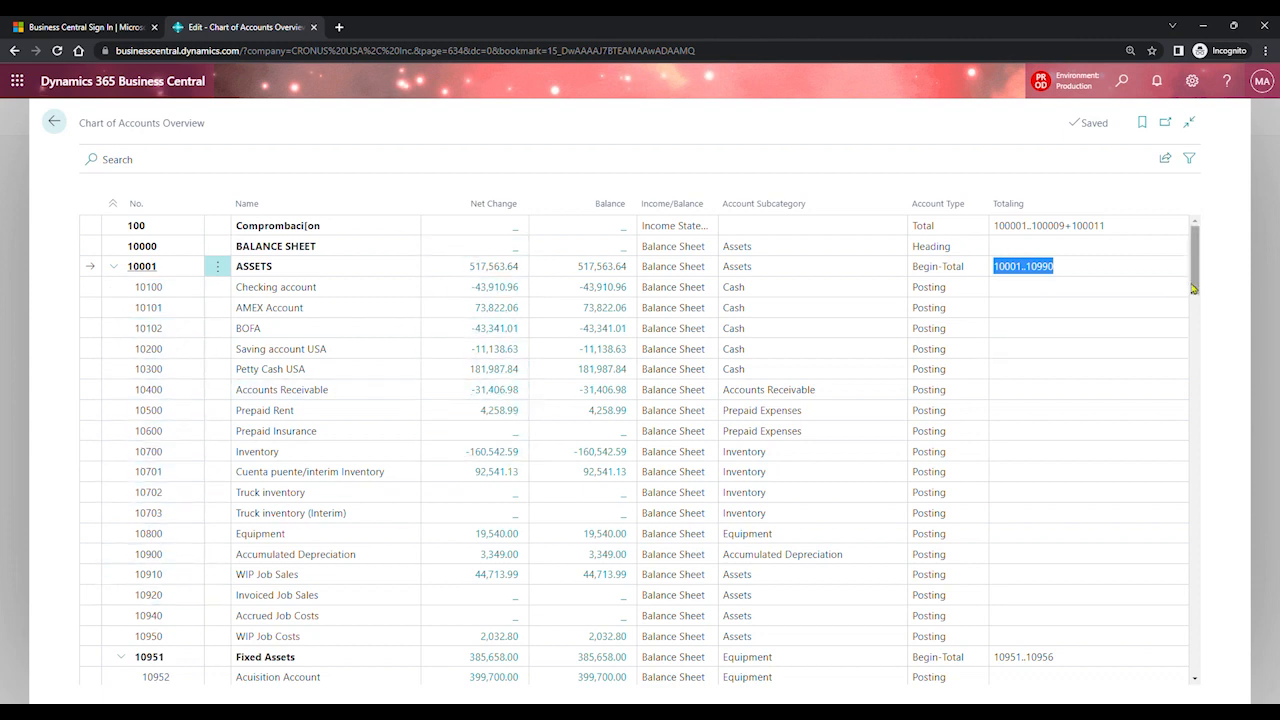
{"action": "left_click_drag", "start_coordinate": [1194, 287], "coordinate": [1191, 324]}
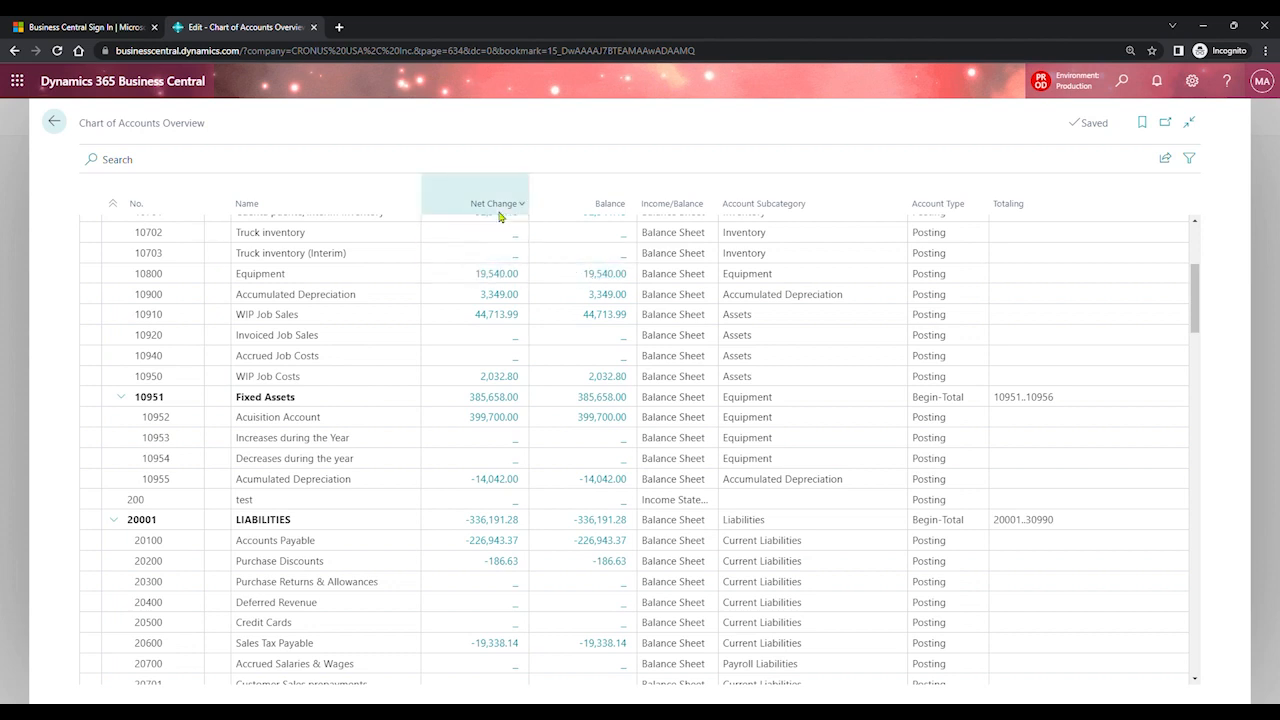
{"action": "mouse_move", "coordinate": [499, 216]}
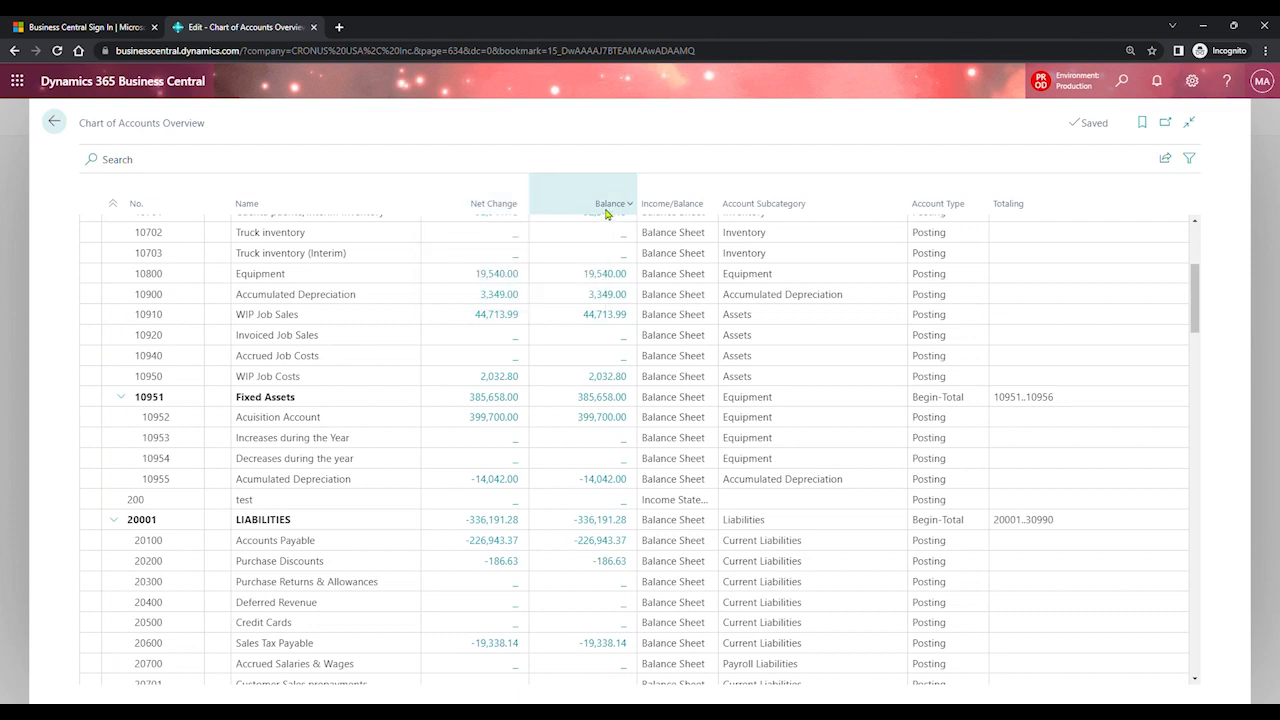
{"action": "mouse_move", "coordinate": [619, 212]}
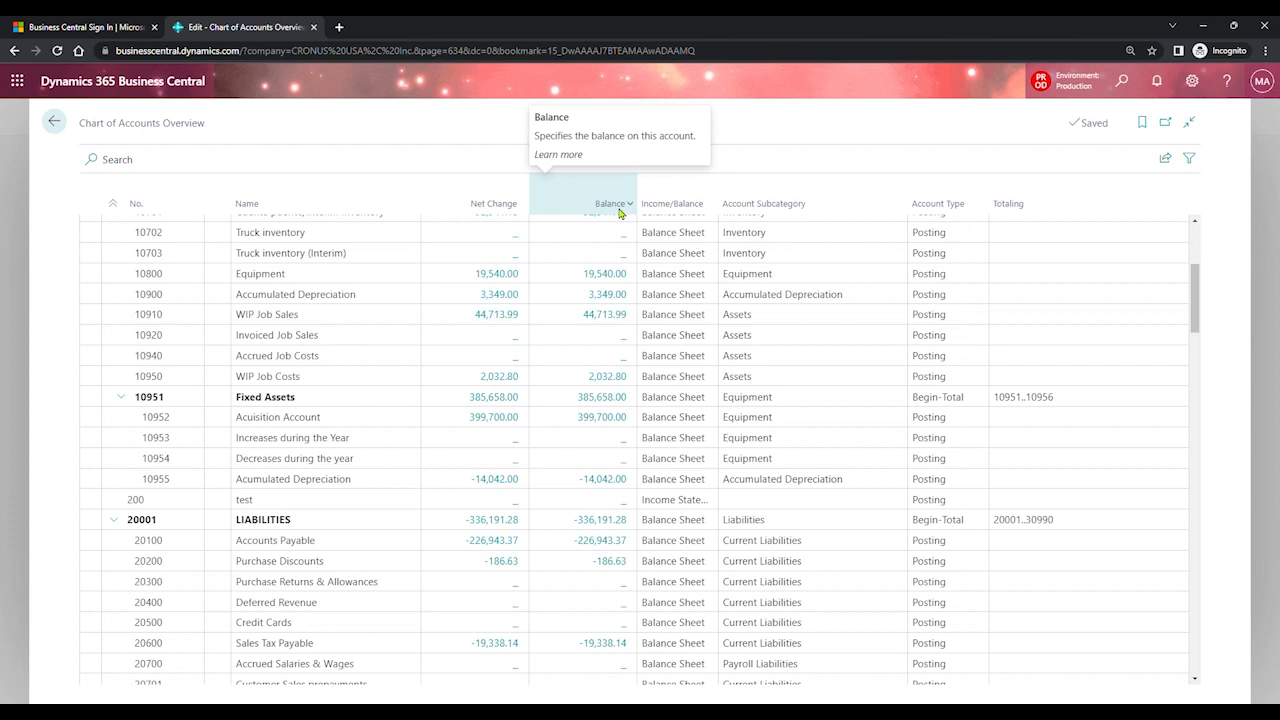
{"action": "left_click", "coordinate": [56, 125]}
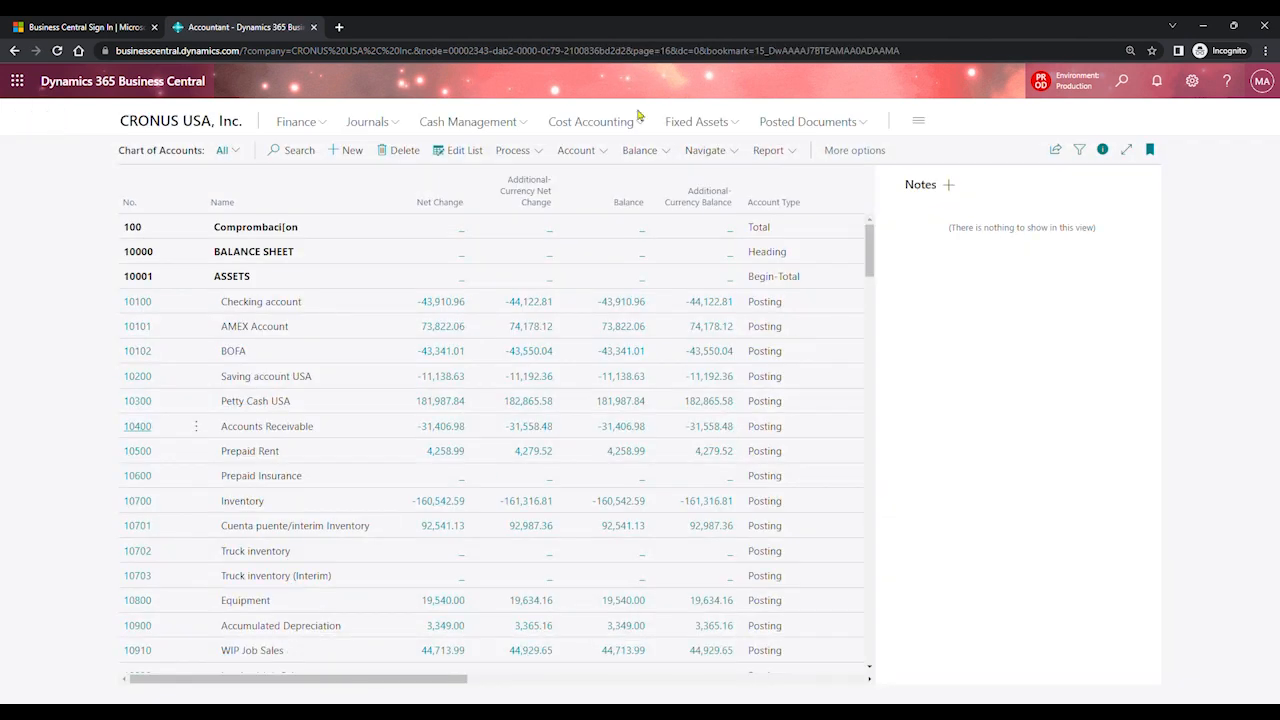
Step: Find and open the Trial Balance by Period report, and set its starting date to 1/1/2023
{"action": "left_click", "coordinate": [1122, 79]}
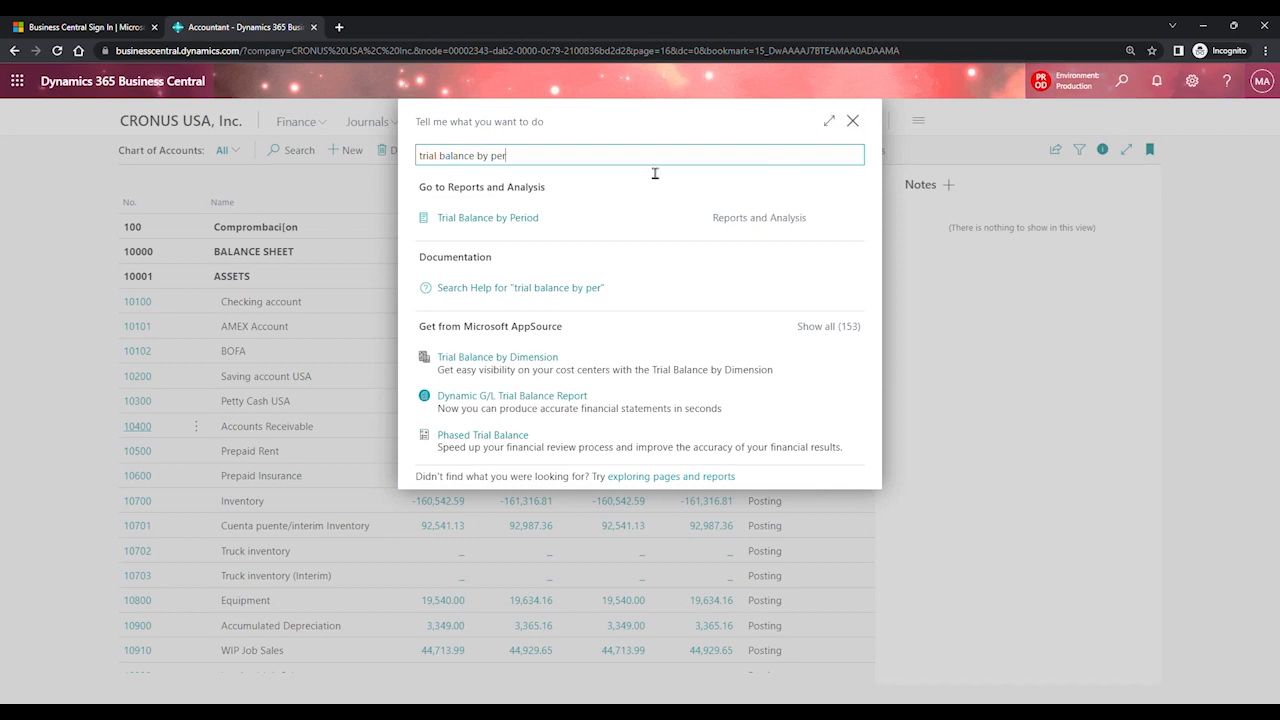
{"action": "left_click", "coordinate": [540, 219]}
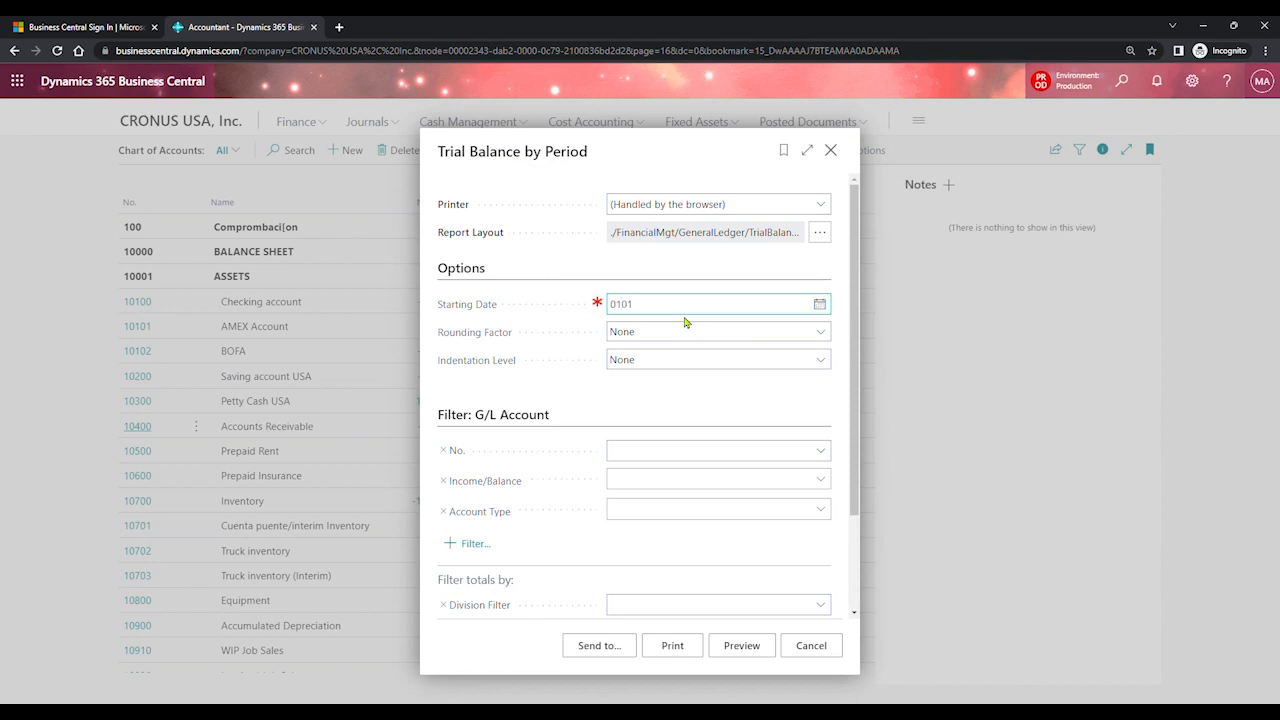
{"action": "key", "text": "Tab"}
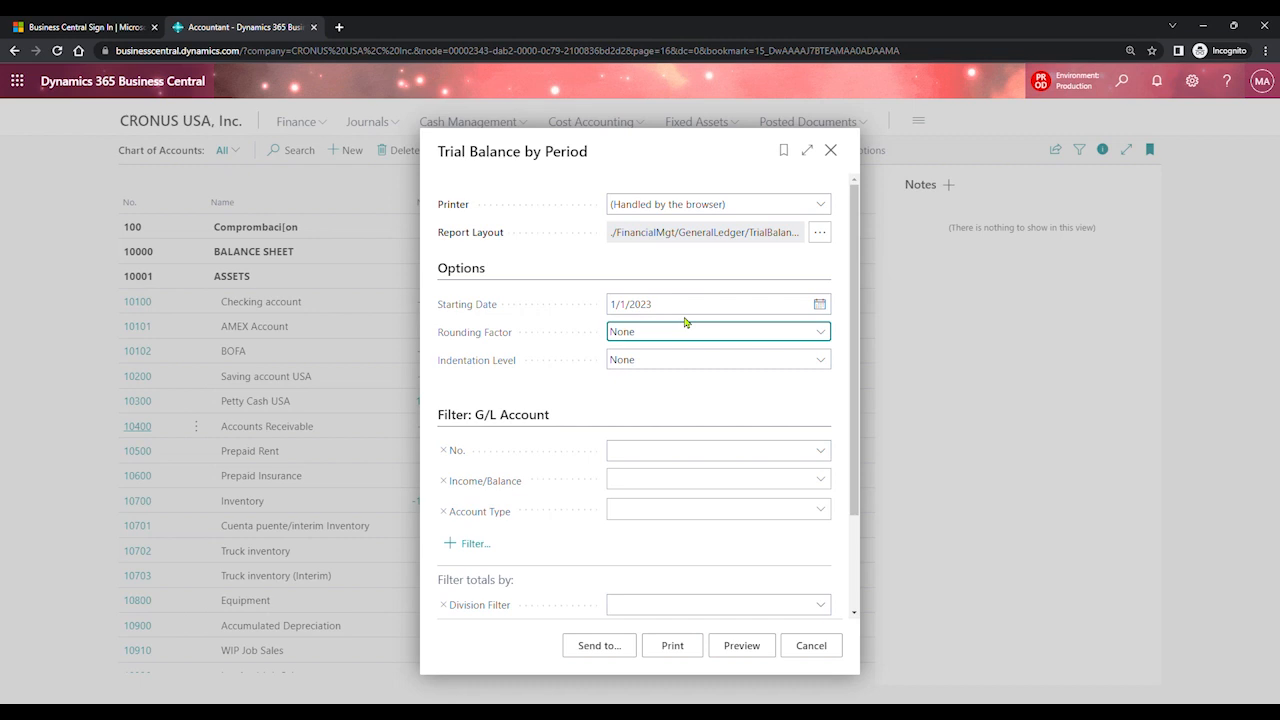
{"action": "left_click", "coordinate": [673, 313]}
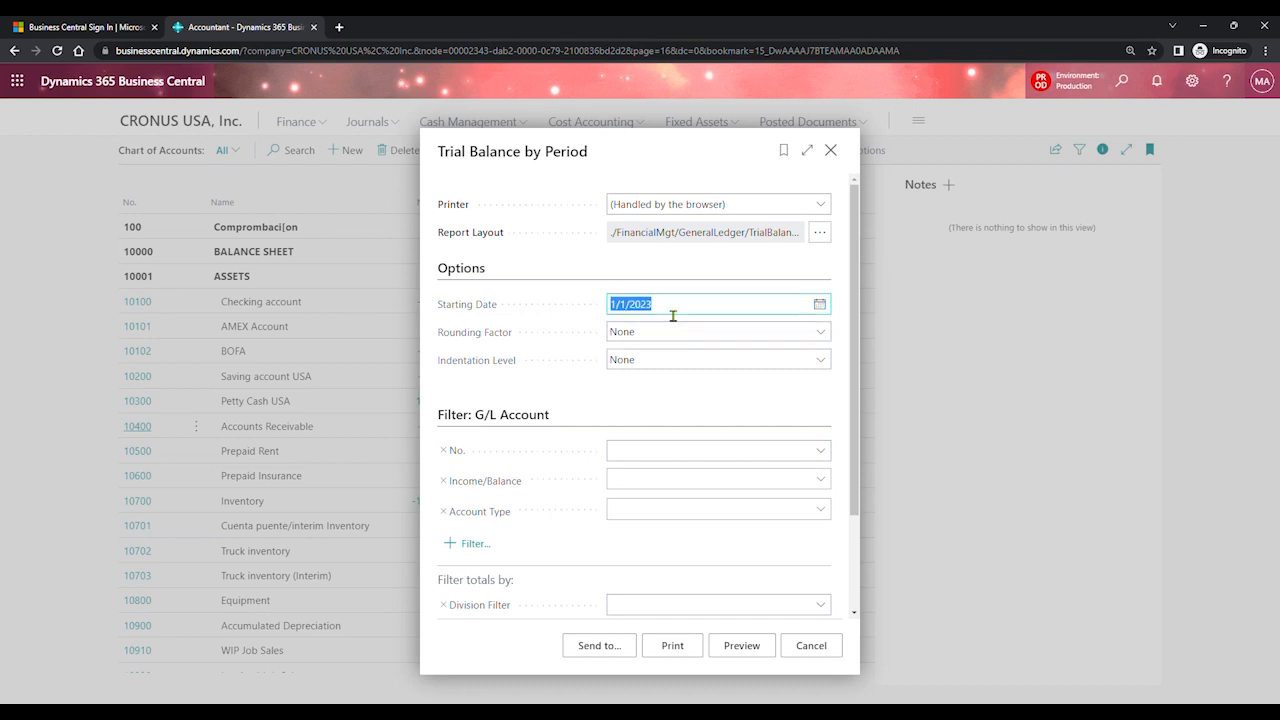
Step: Search the full G/L account list for 6, examine the accounts from EXPENSES through TOTAL EXPENSES, and cancel the selection
{"action": "left_click", "coordinate": [707, 455]}
{"action": "left_click", "coordinate": [818, 452]}
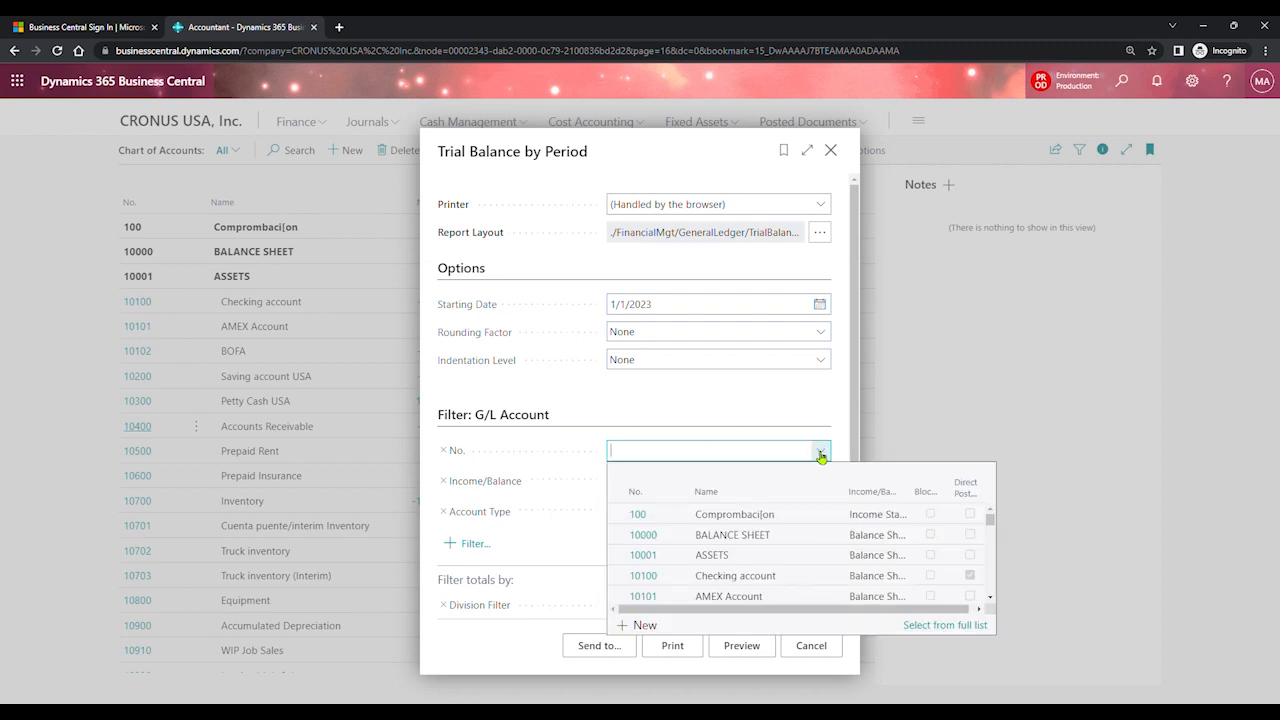
{"action": "left_click", "coordinate": [937, 628]}
{"action": "left_click", "coordinate": [529, 213]}
{"action": "type", "text": "6"}
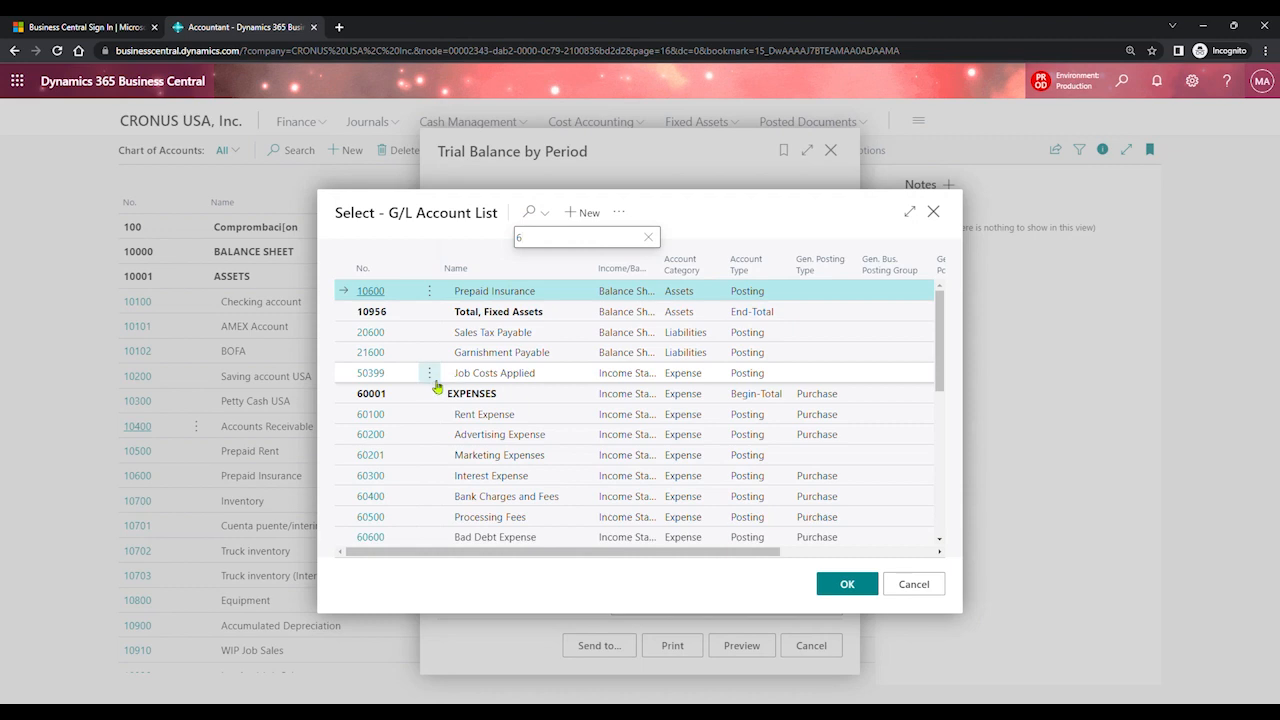
{"action": "left_click", "coordinate": [474, 394]}
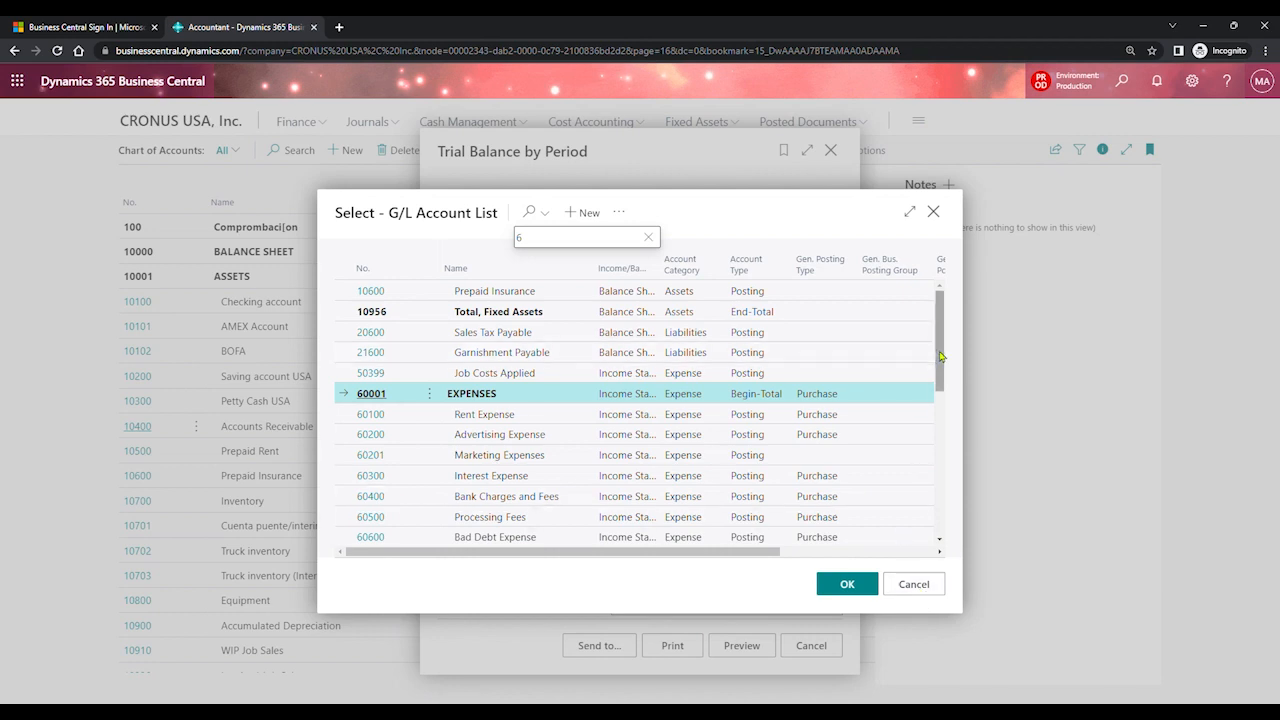
{"action": "scroll", "coordinate": [940, 362], "scroll_direction": "down", "scroll_amount": 1}
{"action": "left_click_drag", "start_coordinate": [940, 362], "coordinate": [926, 517]}
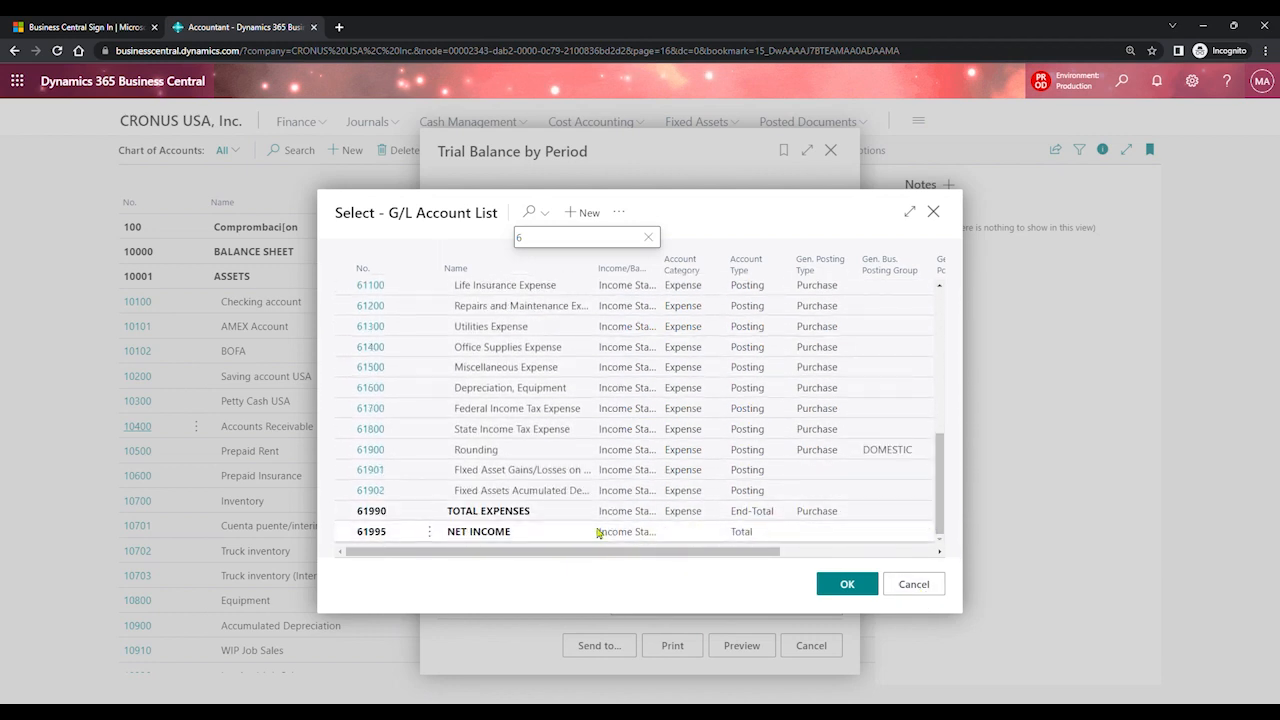
{"action": "left_click", "coordinate": [390, 518]}
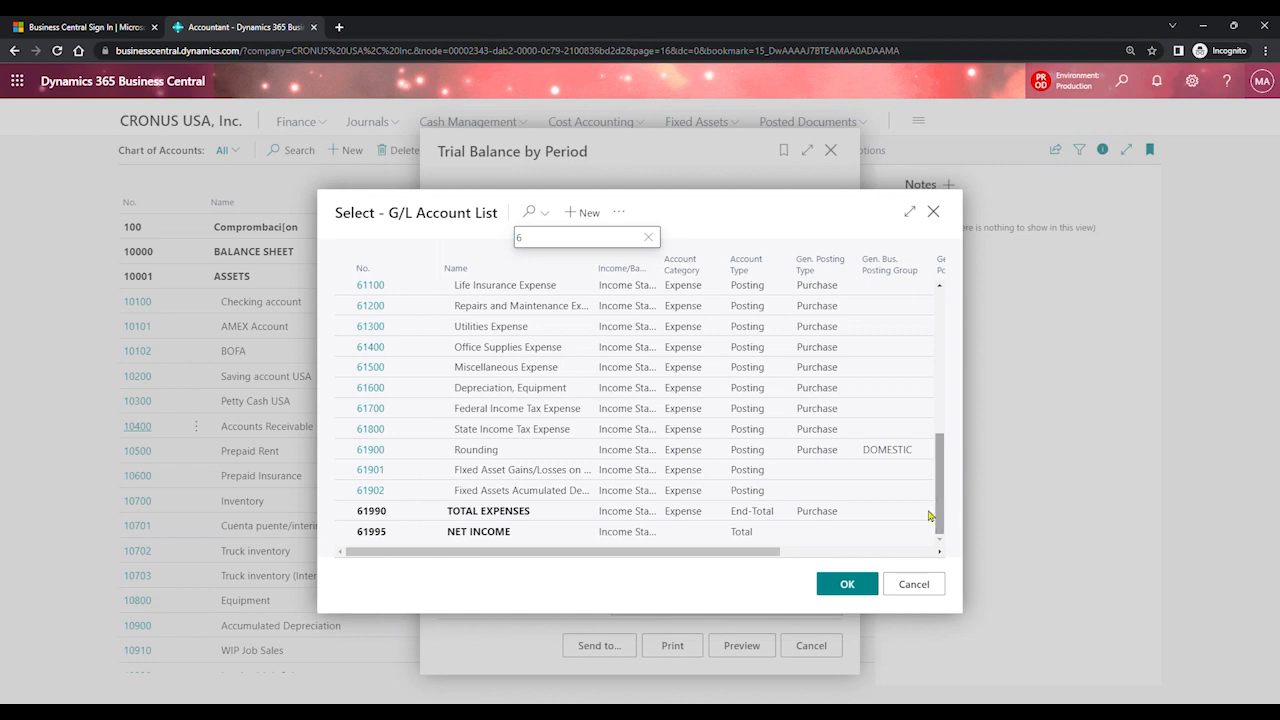
{"action": "left_click", "coordinate": [911, 584]}
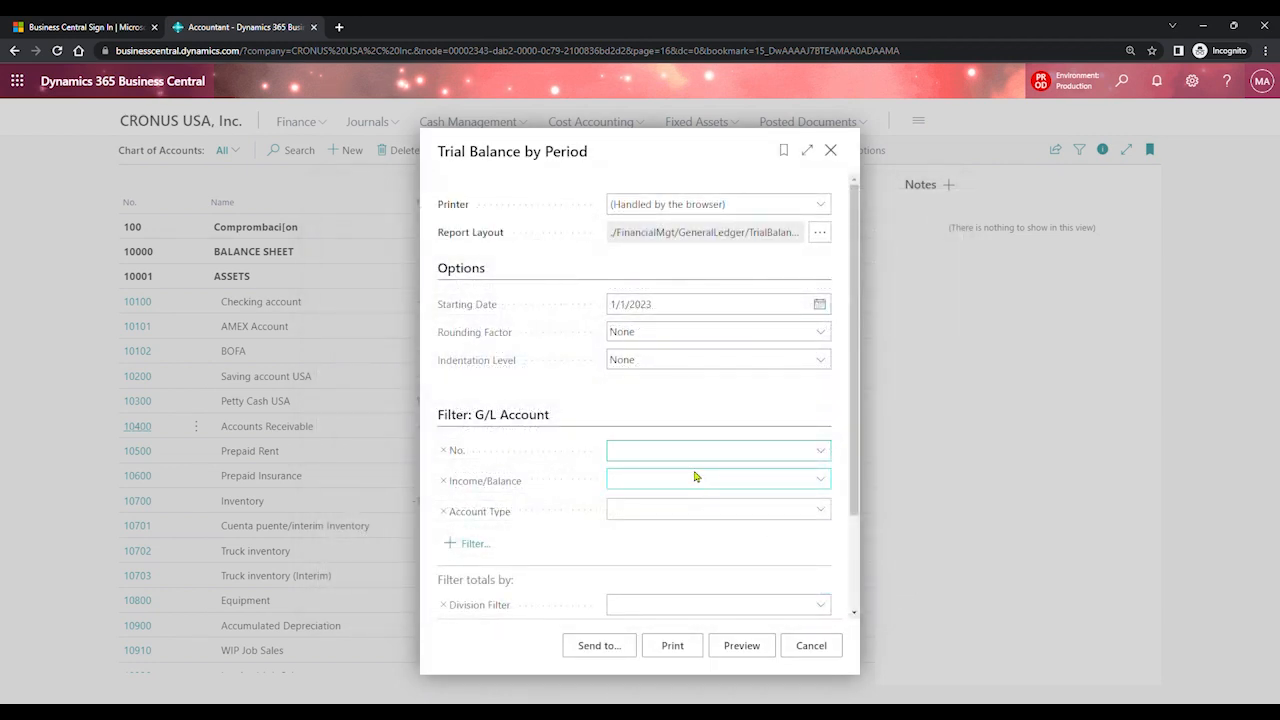
Step: Try the account number range 11111..33333 in the G/L account filter and clear it
{"action": "type", "text": "111"}
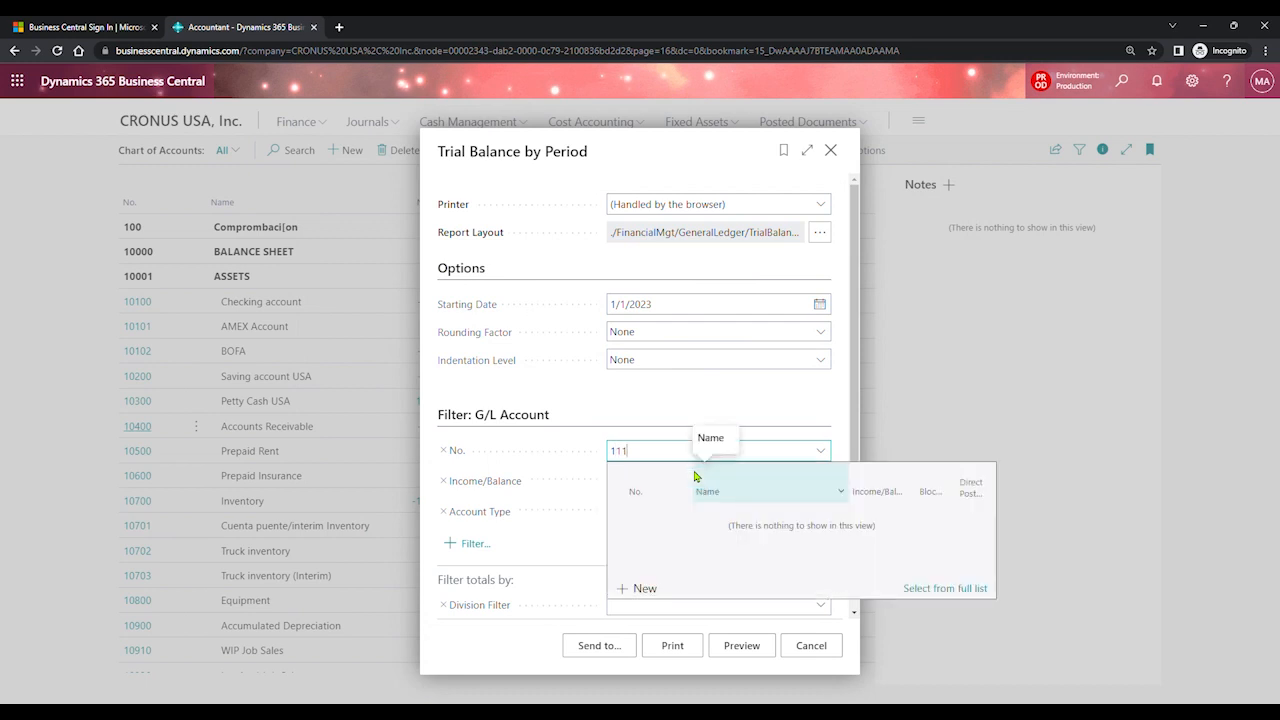
{"action": "type", "text": "11"}
{"action": "type", "text": ".."}
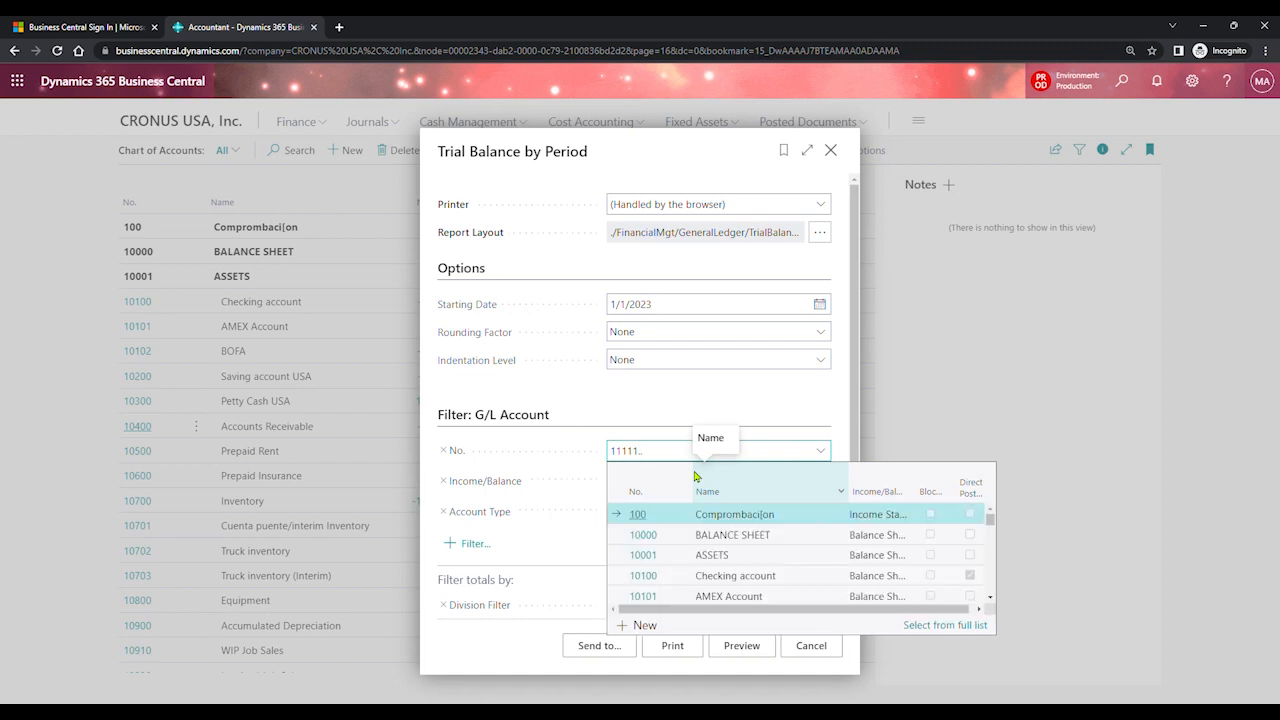
{"action": "type", "text": "33333"}
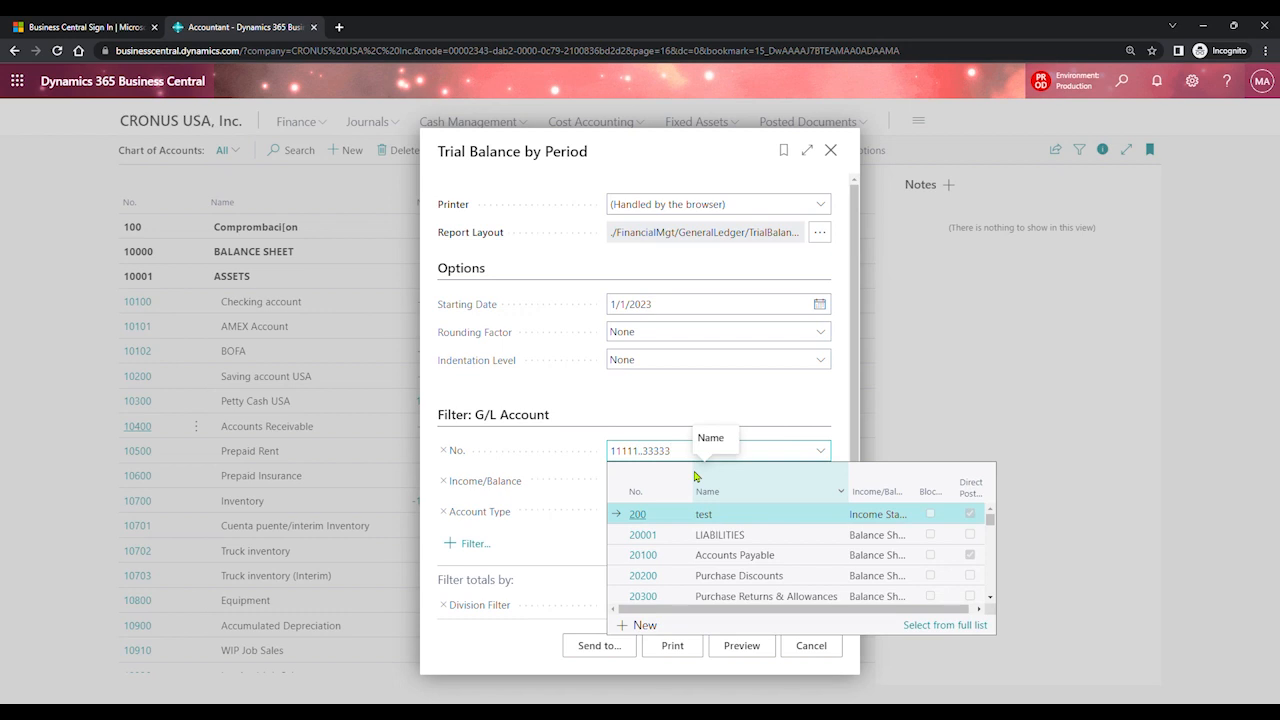
{"action": "key", "text": "BackSpace"}
{"action": "key", "text": "BackSpace"}
{"action": "key", "text": "BackSpace"}
{"action": "key", "text": "BackSpace"}
{"action": "key", "text": "BackSpace"}
{"action": "key", "text": "BackSpace"}
{"action": "key", "text": "BackSpace"}
{"action": "key", "text": "BackSpace"}
{"action": "key", "text": "BackSpace"}
{"action": "key", "text": "BackSpace"}
{"action": "key", "text": "BackSpace"}
{"action": "key", "text": "BackSpace"}
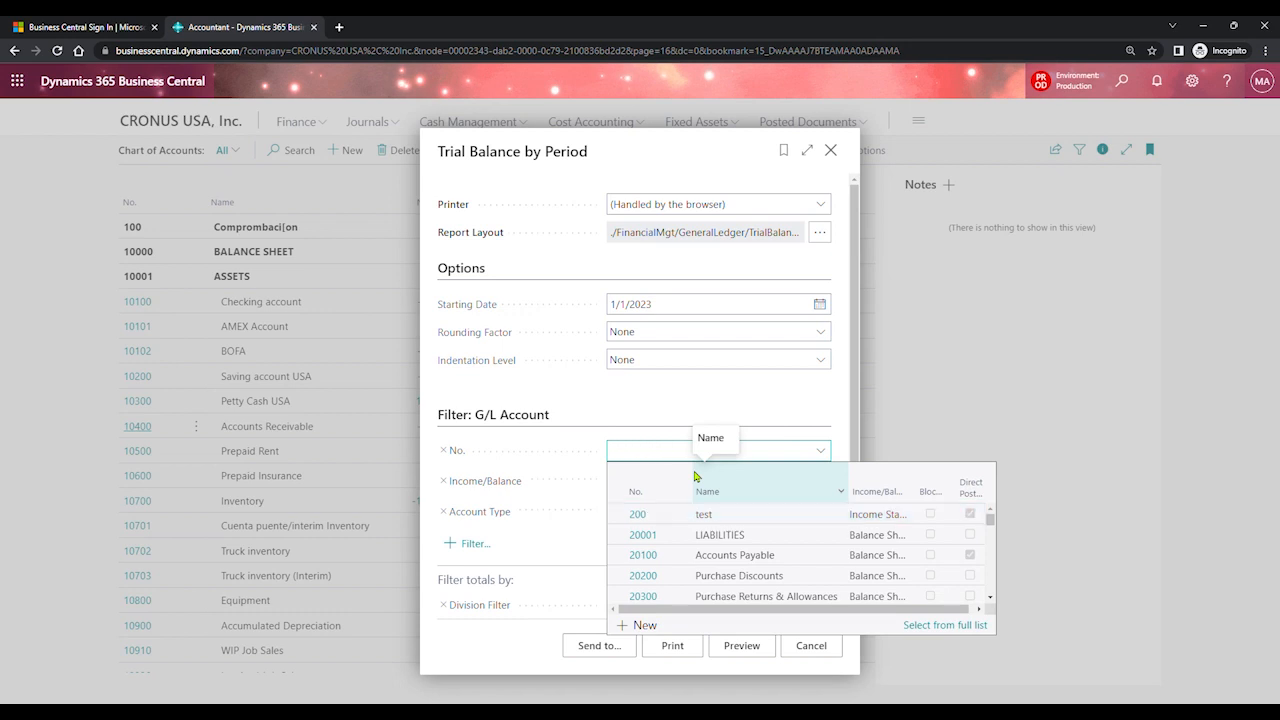
Step: Try the wildcard 6* as the G/L account number filter and clear it
{"action": "type", "text": "6"}
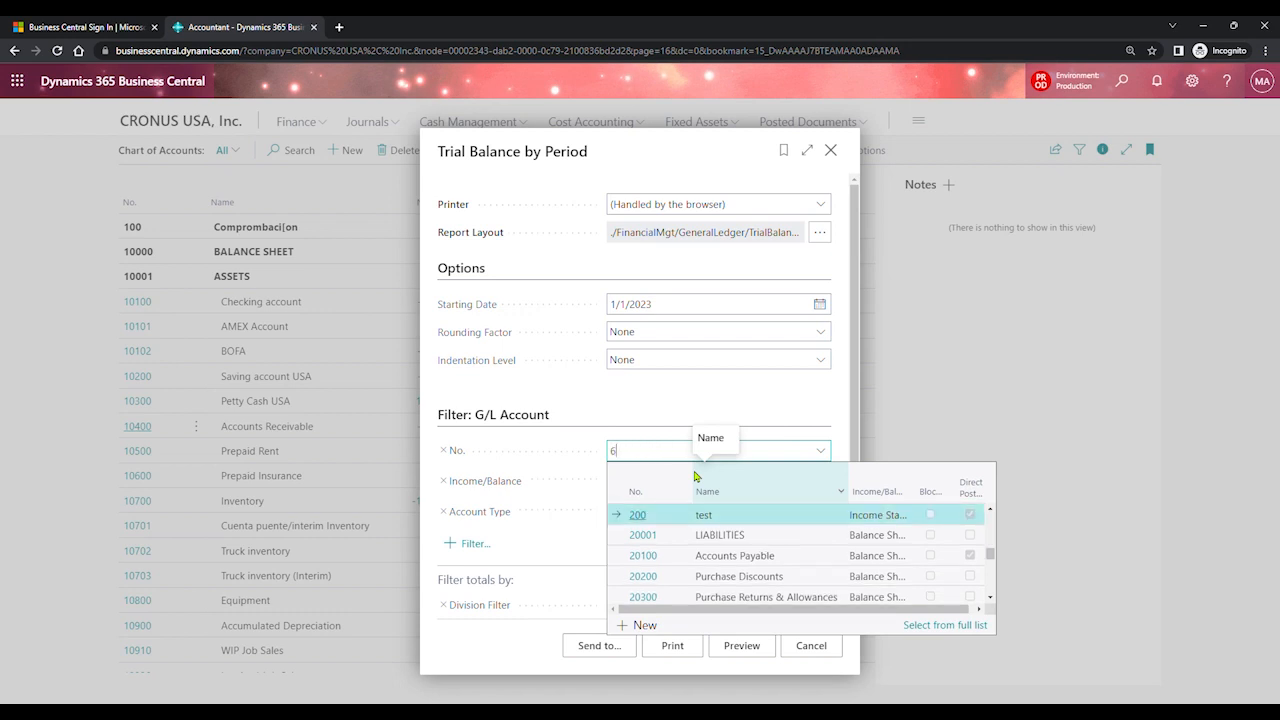
{"action": "type", "text": "*"}
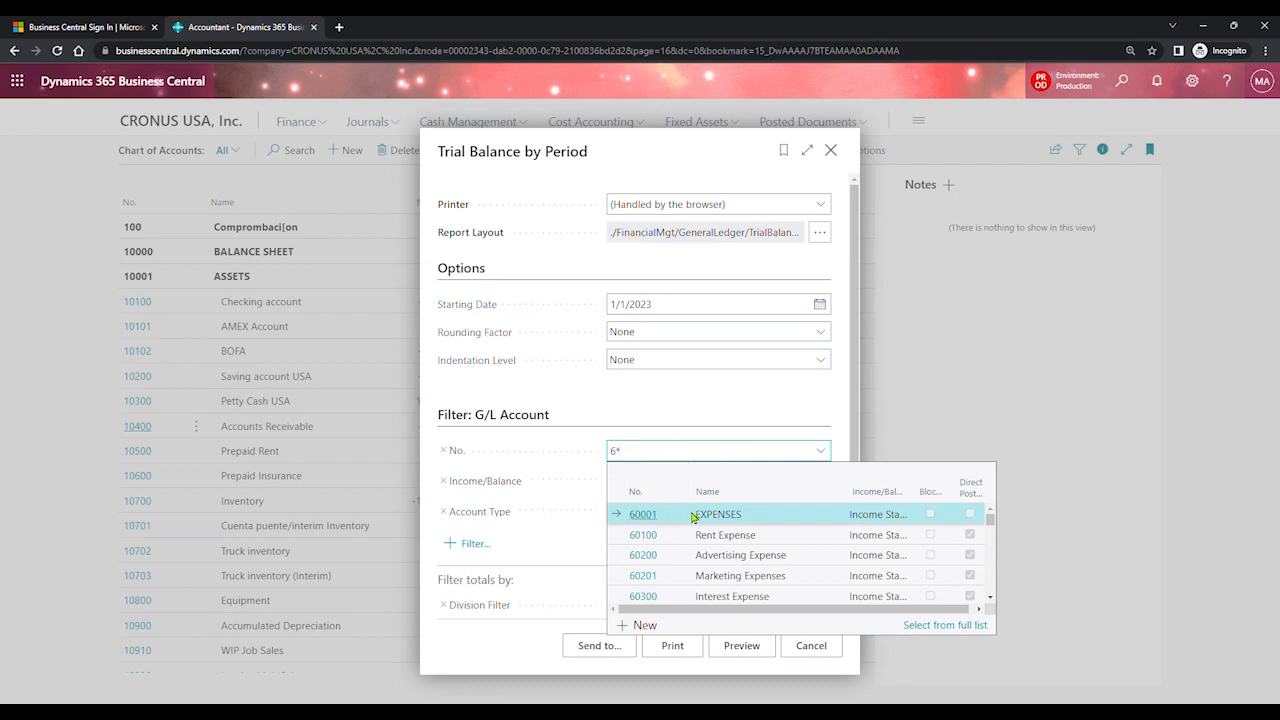
{"action": "left_click", "coordinate": [654, 421]}
{"action": "left_click", "coordinate": [646, 458]}
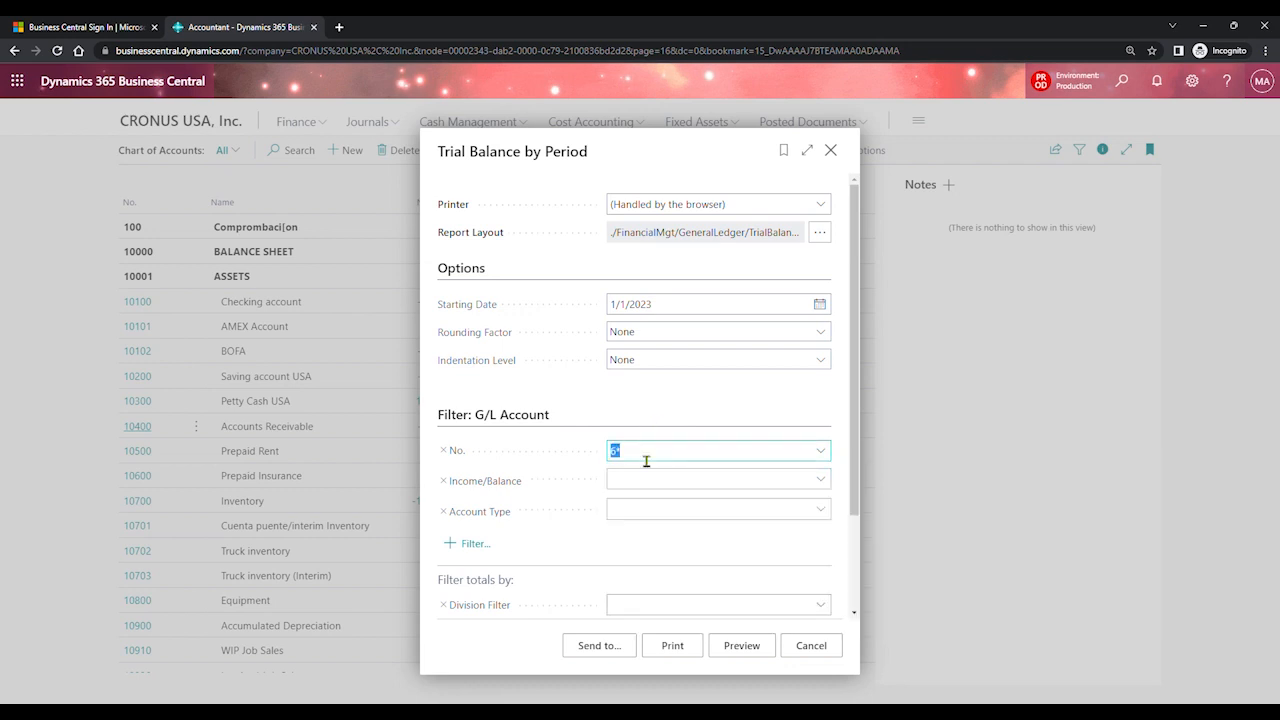
{"action": "key", "text": "BackSpace"}
Step: Set the Income/Balance filter of the report to Income Statement
{"action": "left_click", "coordinate": [665, 482]}
{"action": "left_click", "coordinate": [655, 528]}
{"action": "left_click", "coordinate": [656, 512]}
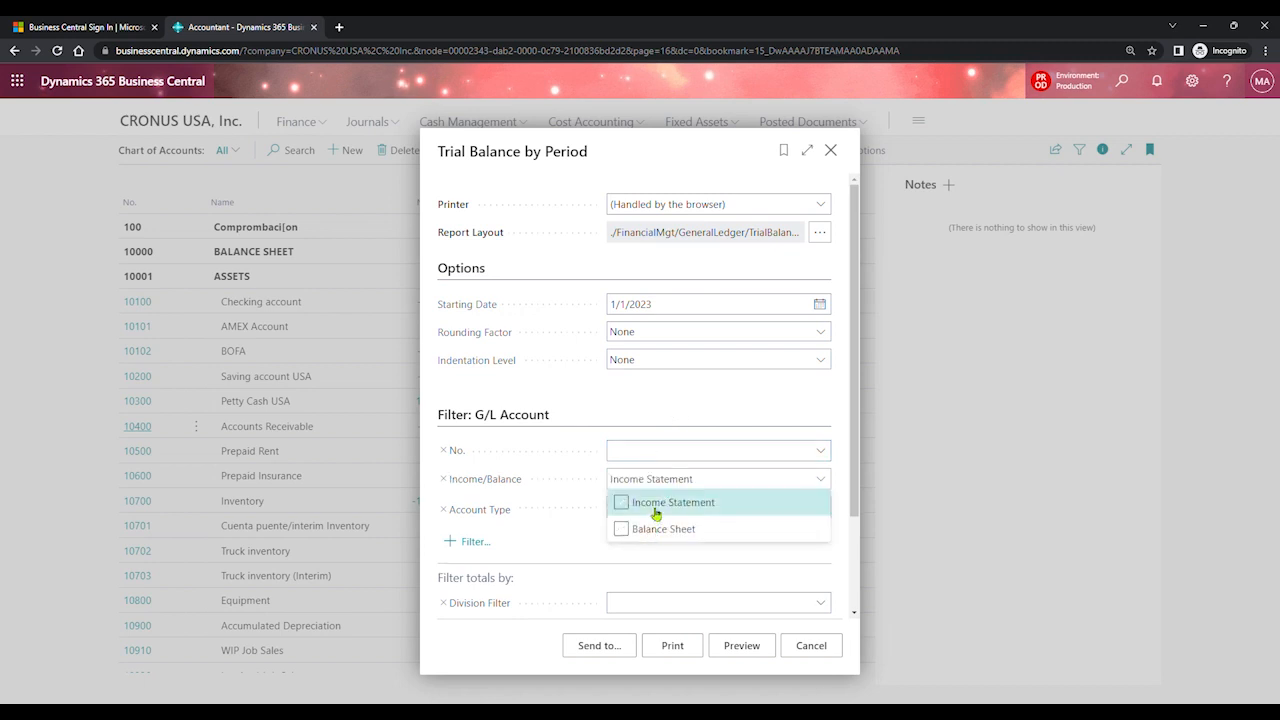
{"action": "left_click", "coordinate": [722, 562]}
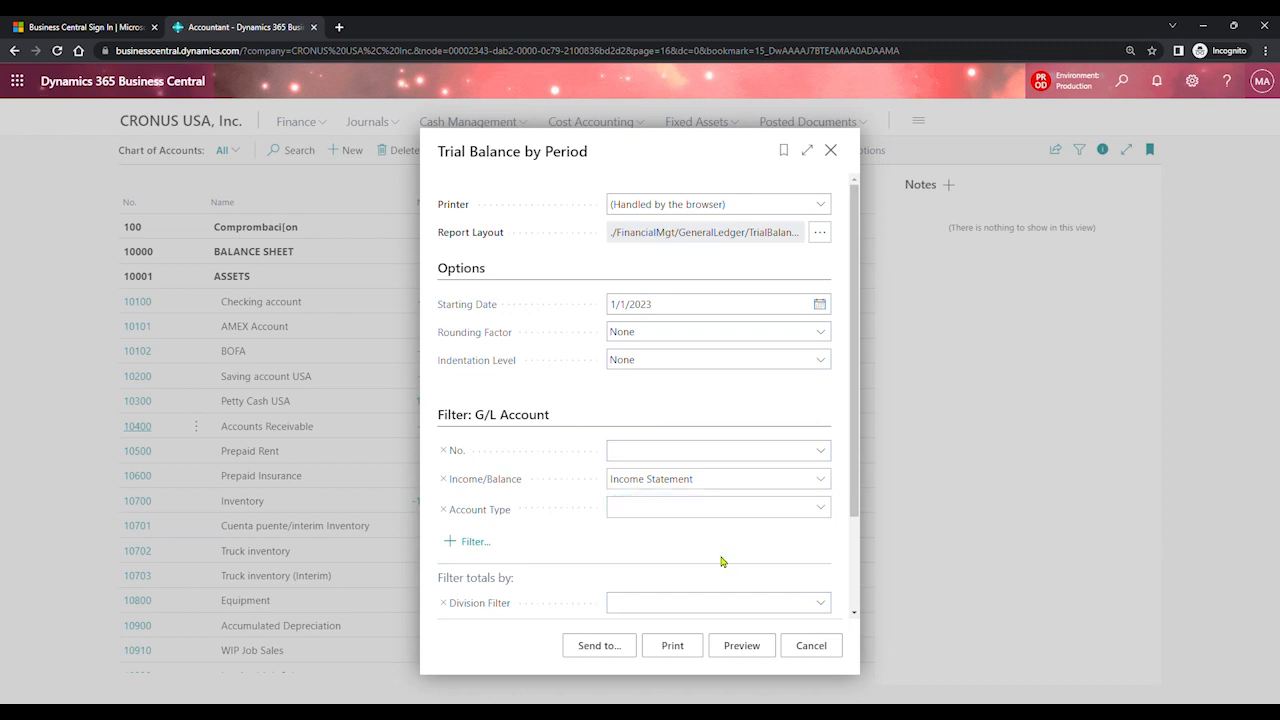
Step: Try out the Account Type filter options and leave that filter empty
{"action": "left_click", "coordinate": [820, 507]}
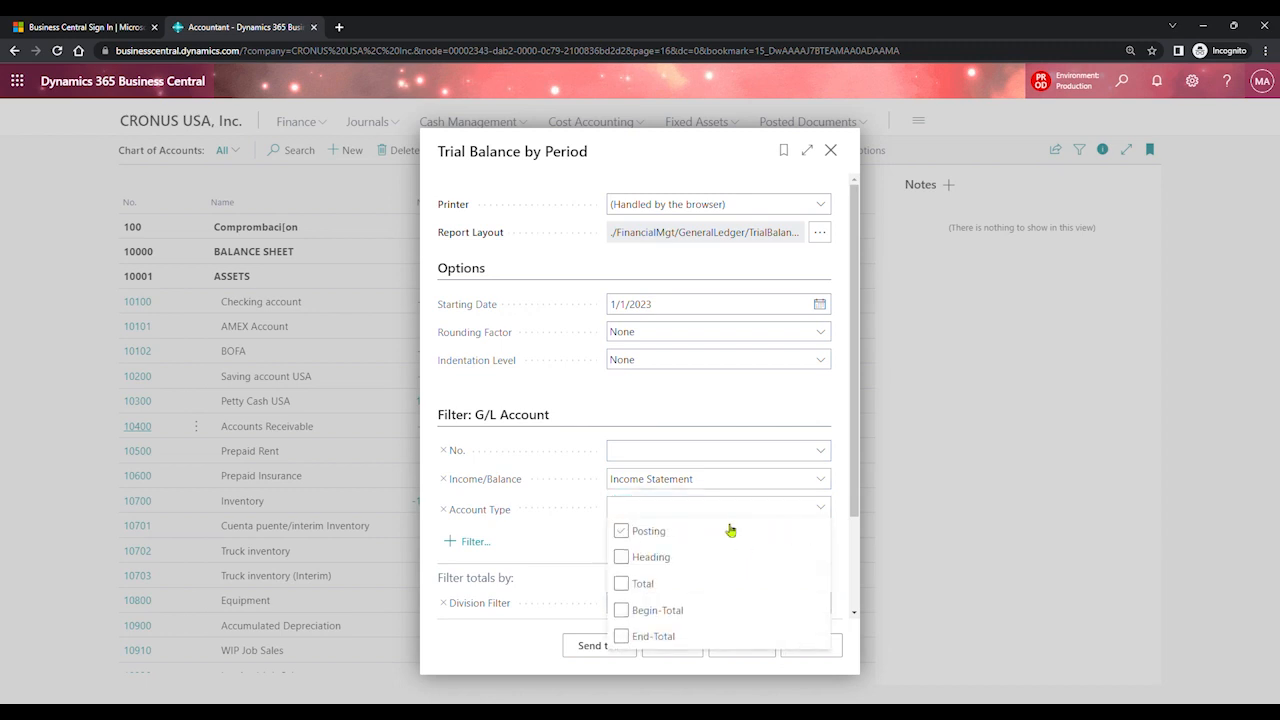
{"action": "left_click", "coordinate": [658, 566]}
{"action": "left_click", "coordinate": [665, 535]}
{"action": "left_click", "coordinate": [666, 537]}
{"action": "left_click", "coordinate": [702, 398]}
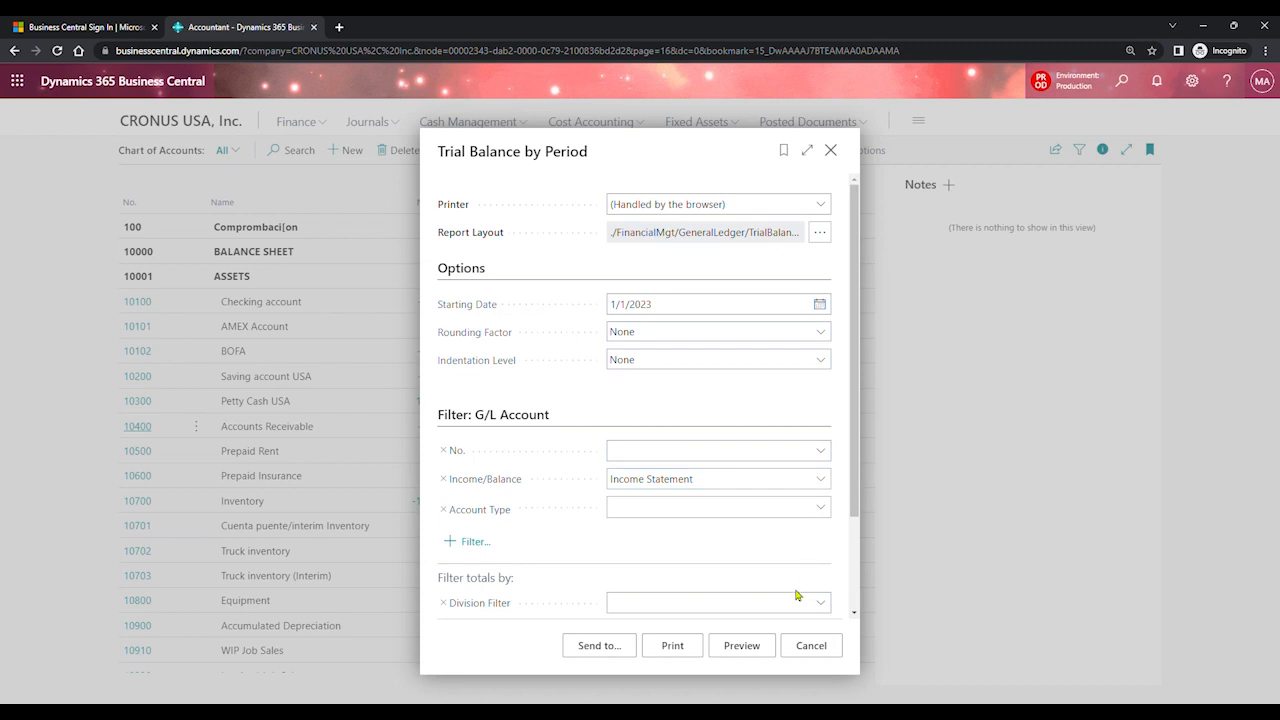
Step: Preview the Trial Balance by Period report, and close both the preview and the report's request page
{"action": "left_click", "coordinate": [744, 645]}
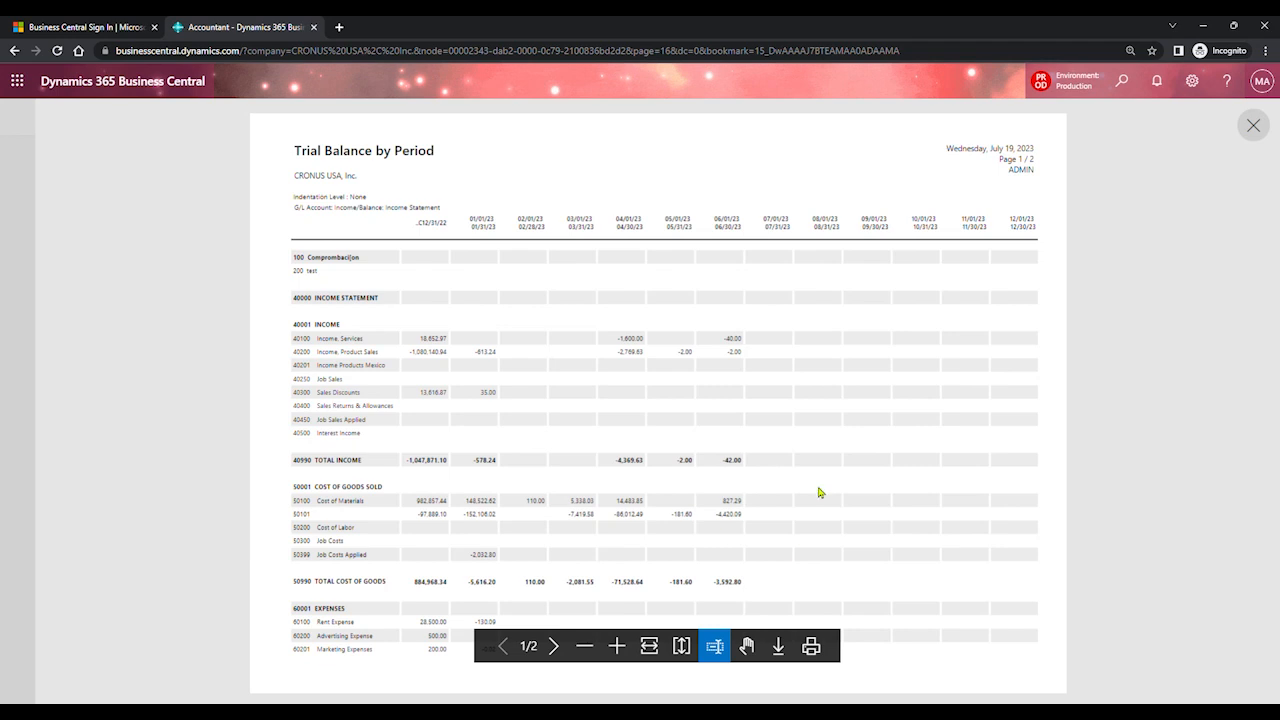
{"action": "left_click", "coordinate": [1255, 126]}
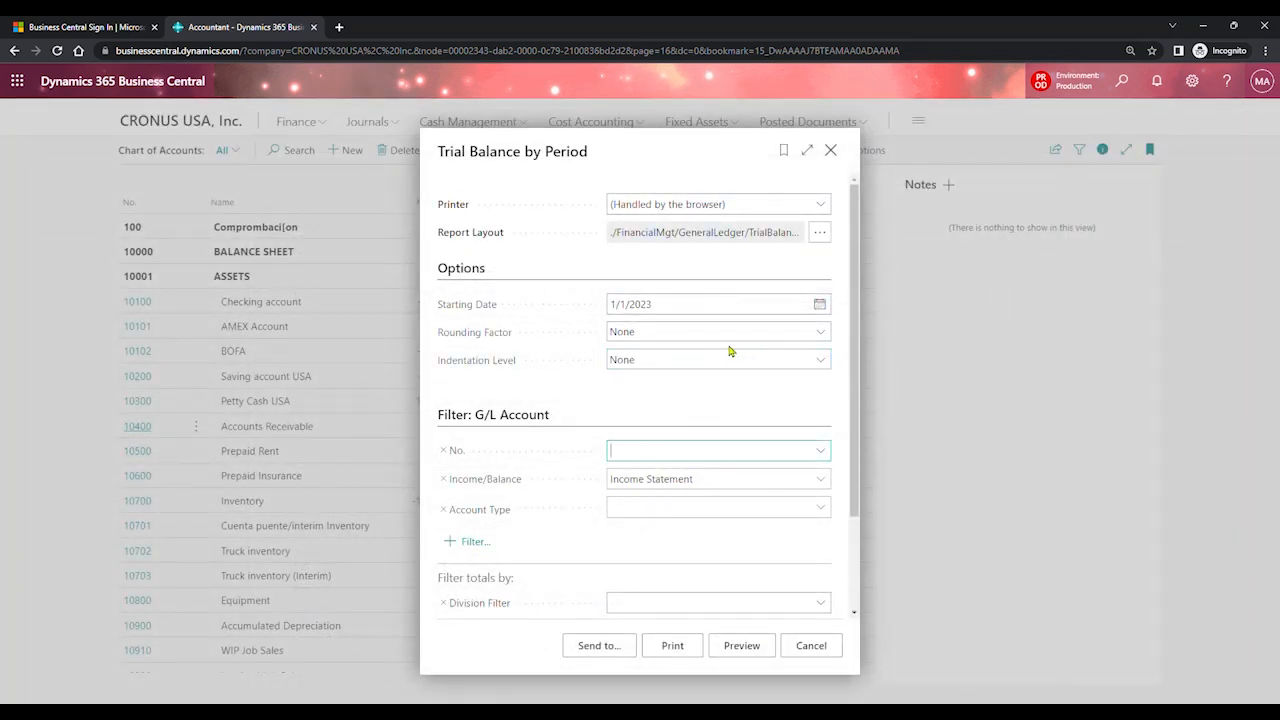
{"action": "left_click", "coordinate": [676, 309]}
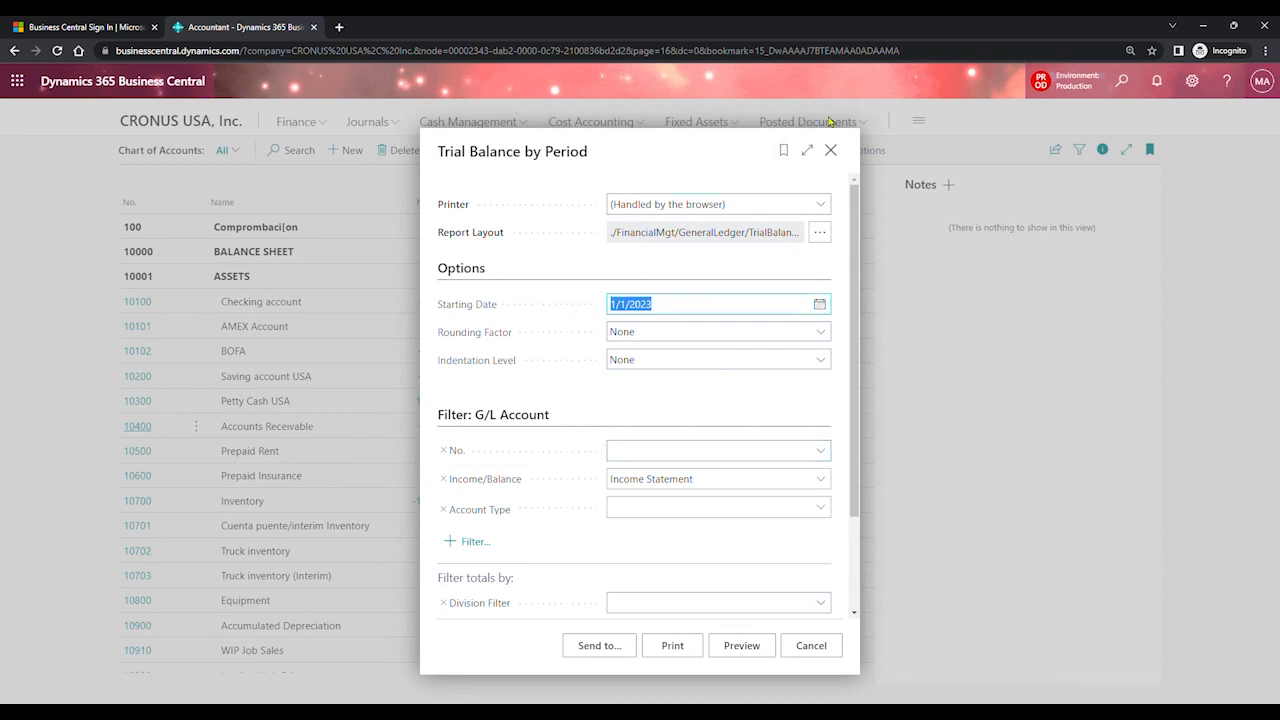
{"action": "left_click", "coordinate": [831, 150]}
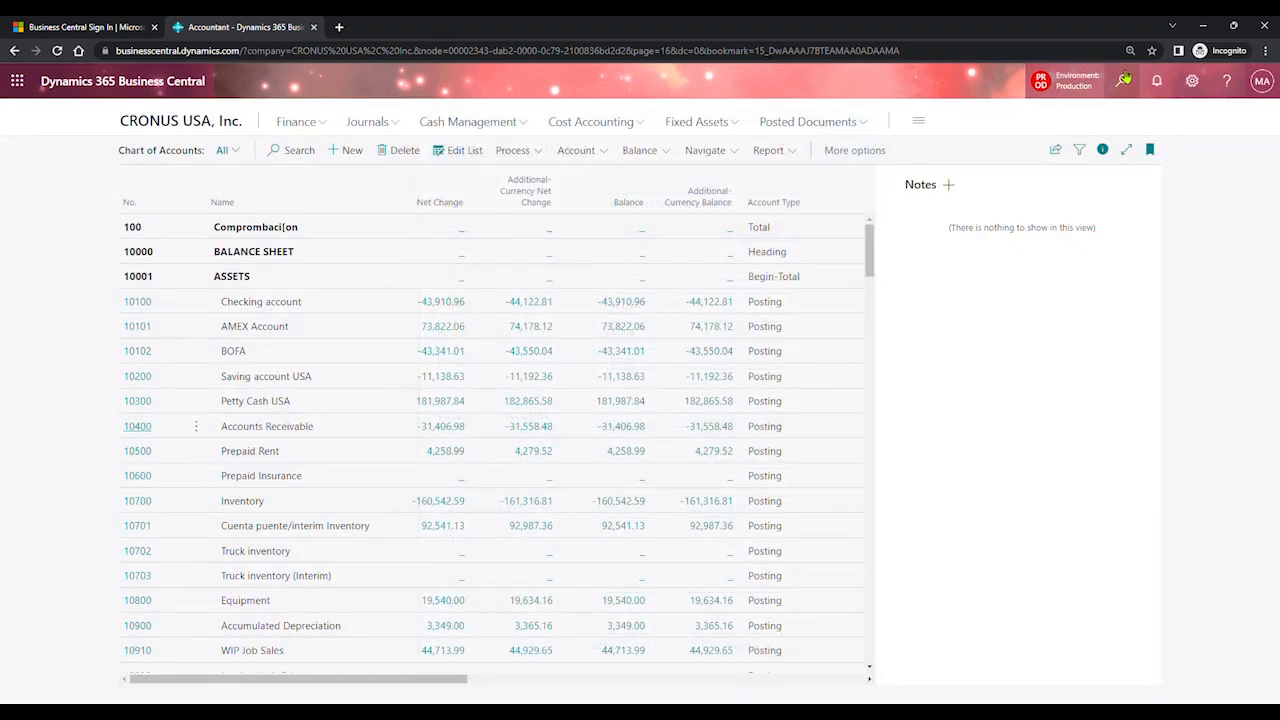
Step: Search the pages and reports for "detail trial ba" and open the Detail Trial Balance report
{"action": "left_click", "coordinate": [1122, 80]}
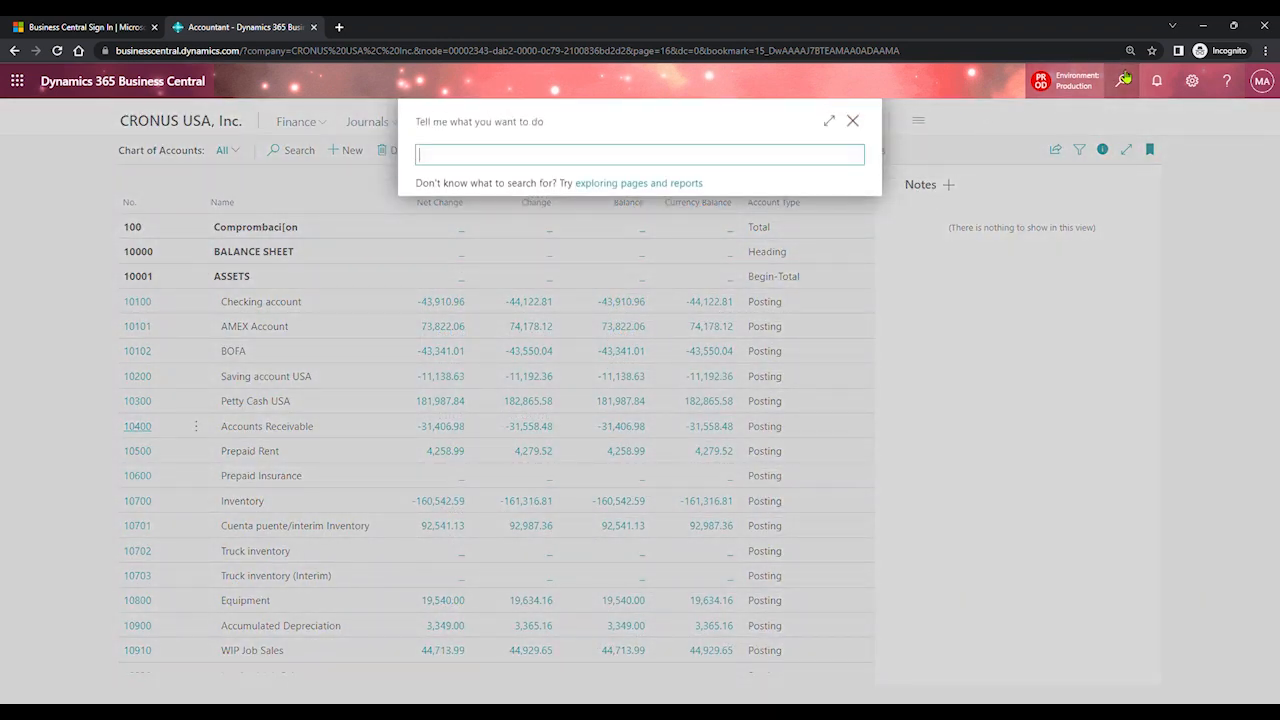
{"action": "type", "text": "detial"}
{"action": "key", "text": "BackSpace"}
{"action": "key", "text": "BackSpace"}
{"action": "key", "text": "BackSpace"}
{"action": "type", "text": "a"}
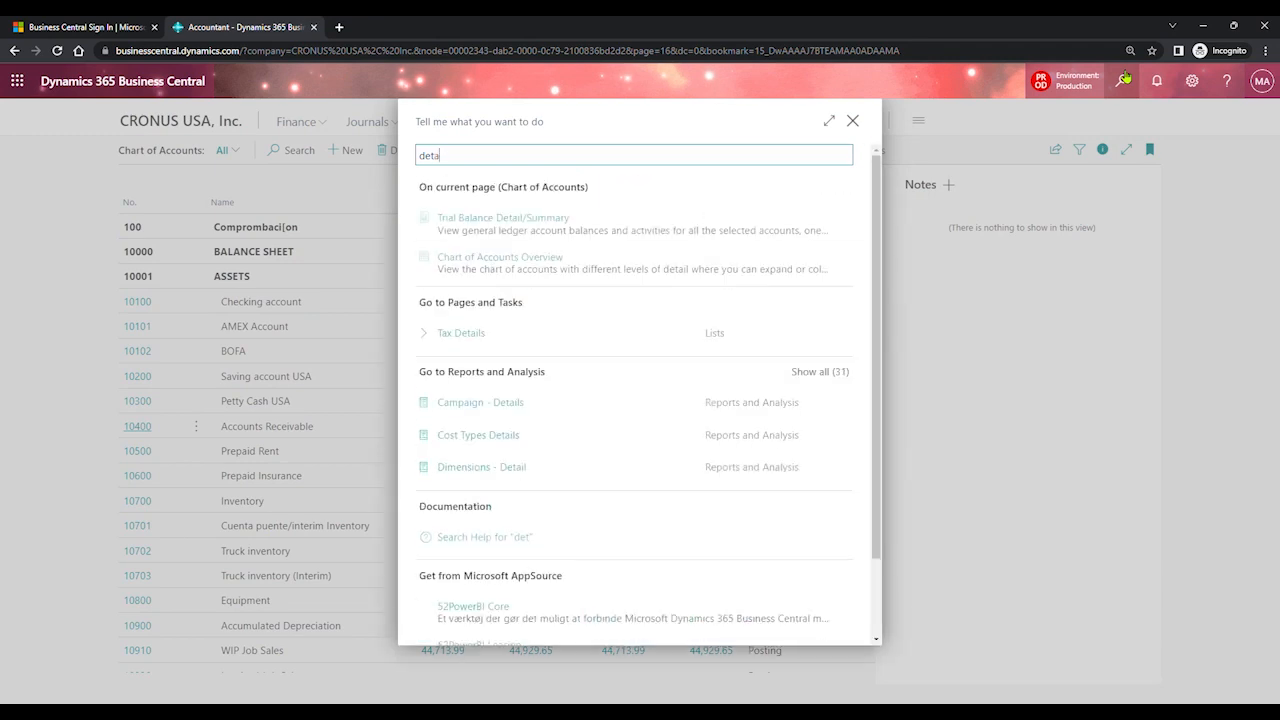
{"action": "type", "text": "il trial ba"}
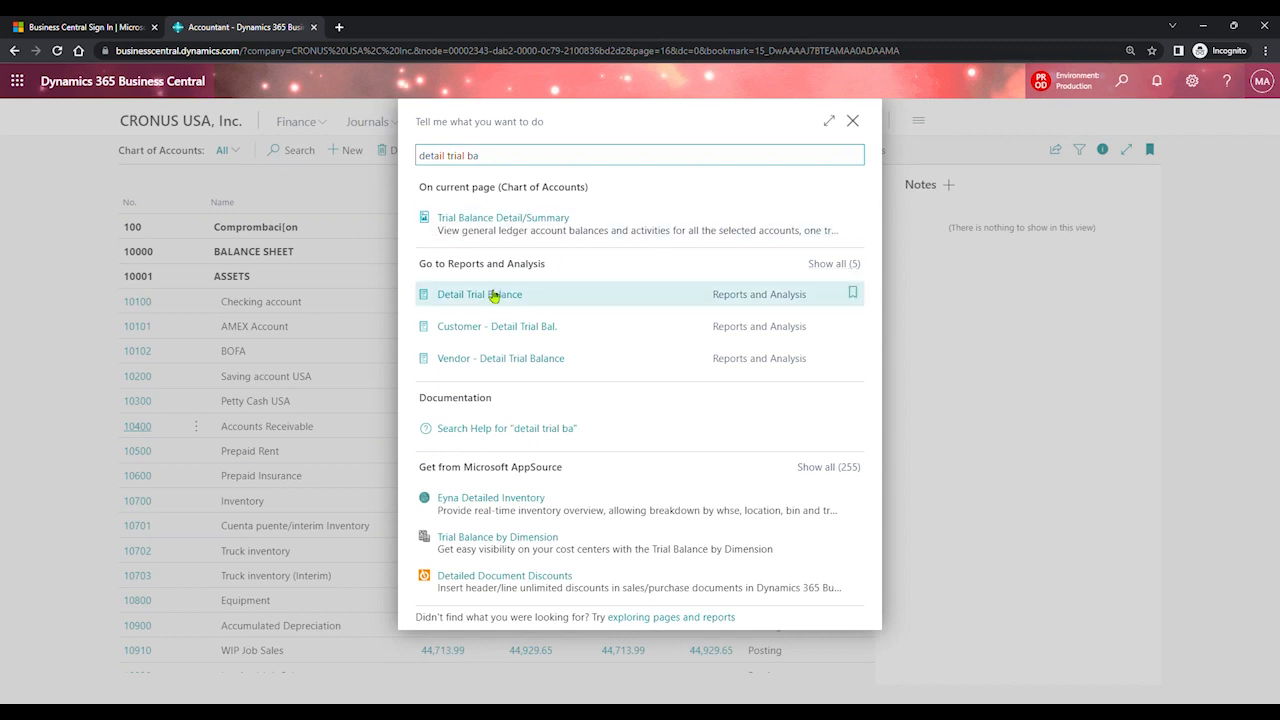
{"action": "mouse_move", "coordinate": [506, 231]}
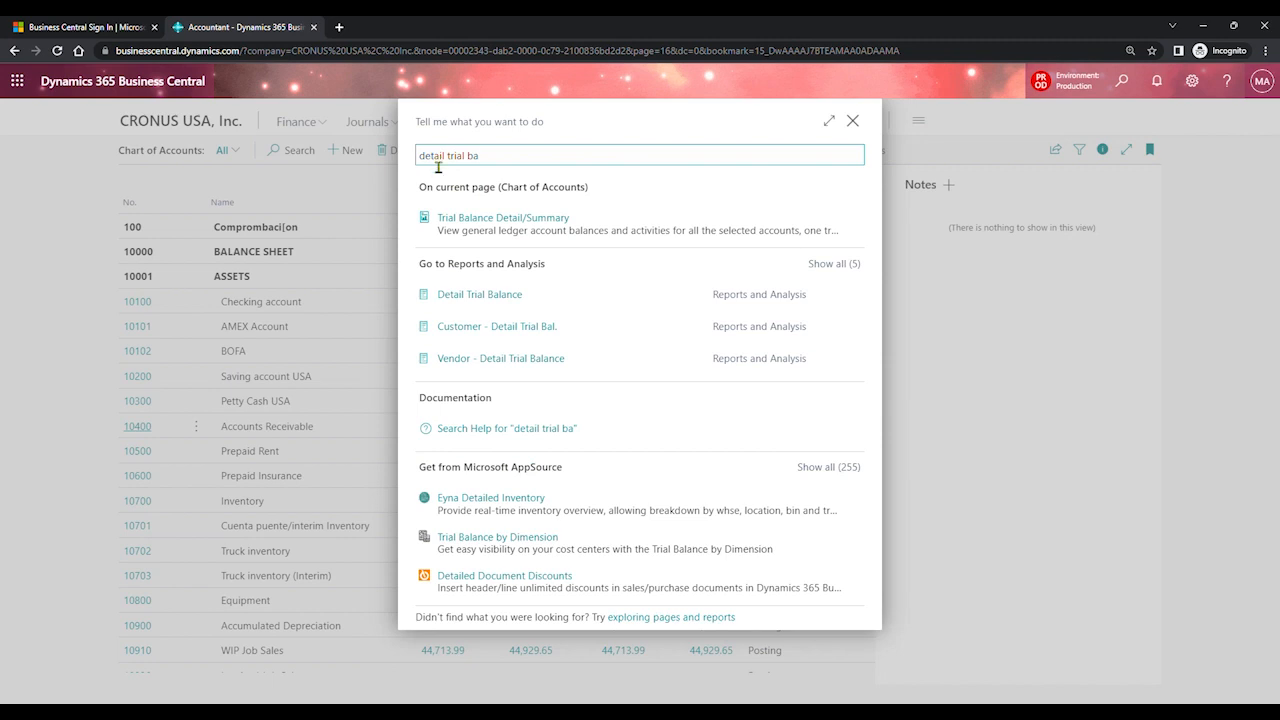
{"action": "left_click", "coordinate": [547, 296]}
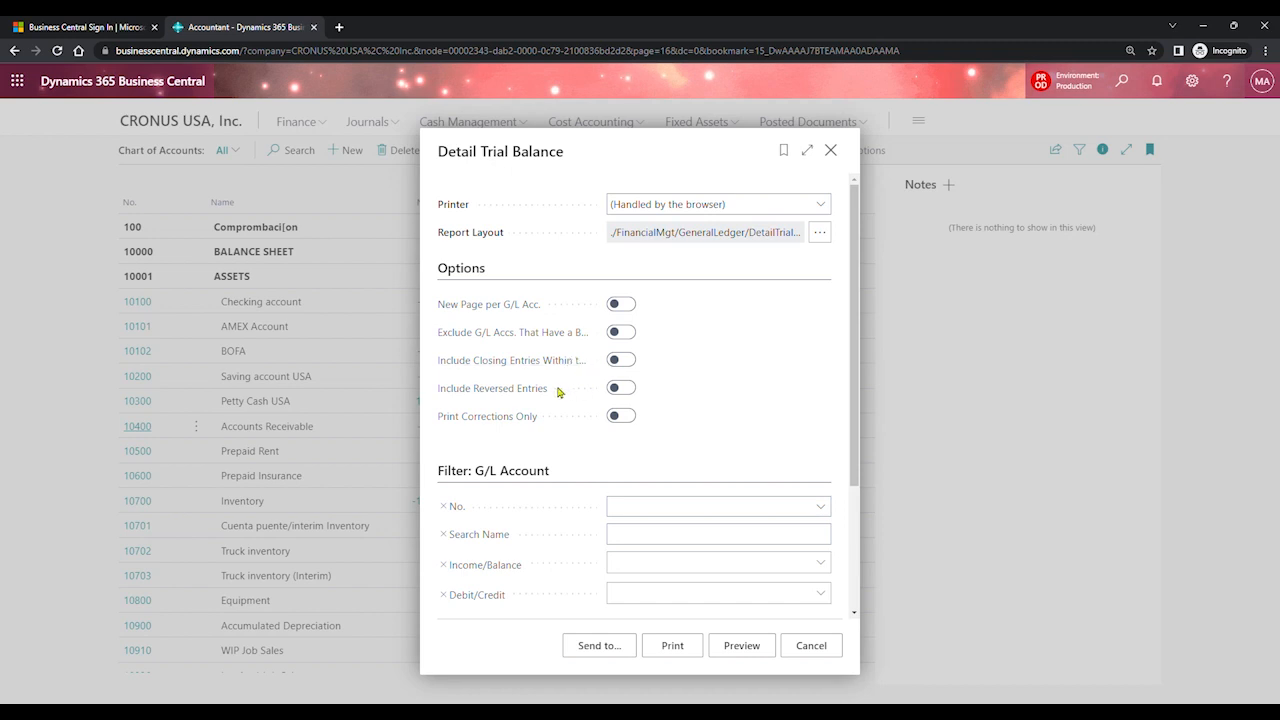
Step: Preview the Detail Trial Balance report with its default options, and close the preview and the request page
{"action": "mouse_move", "coordinate": [550, 393]}
{"action": "left_click", "coordinate": [741, 646]}
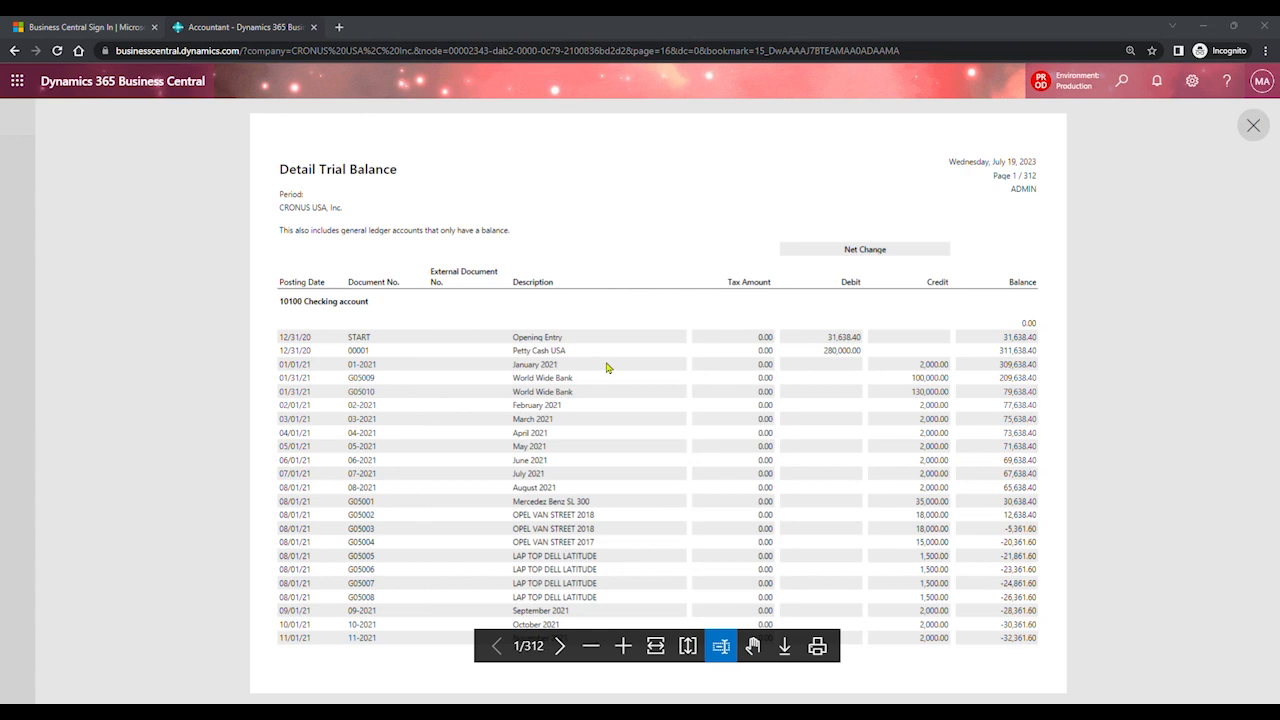
{"action": "left_click", "coordinate": [1253, 126]}
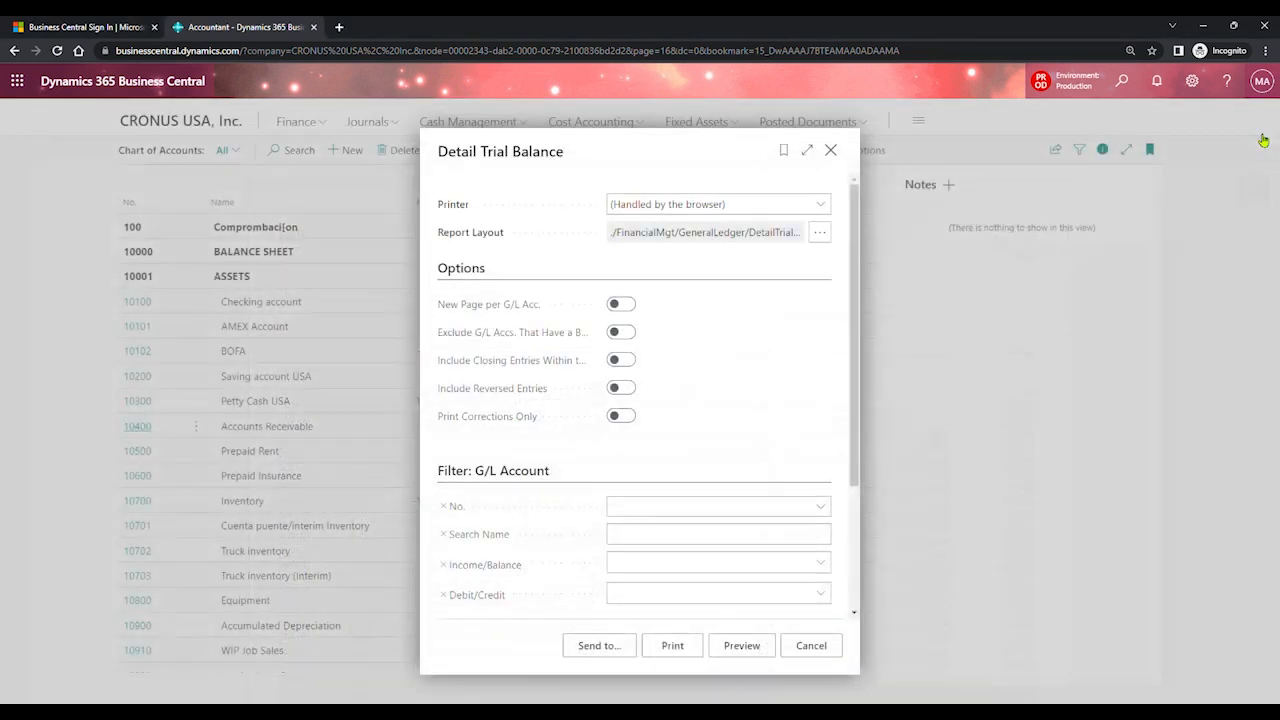
{"action": "left_click", "coordinate": [831, 150]}
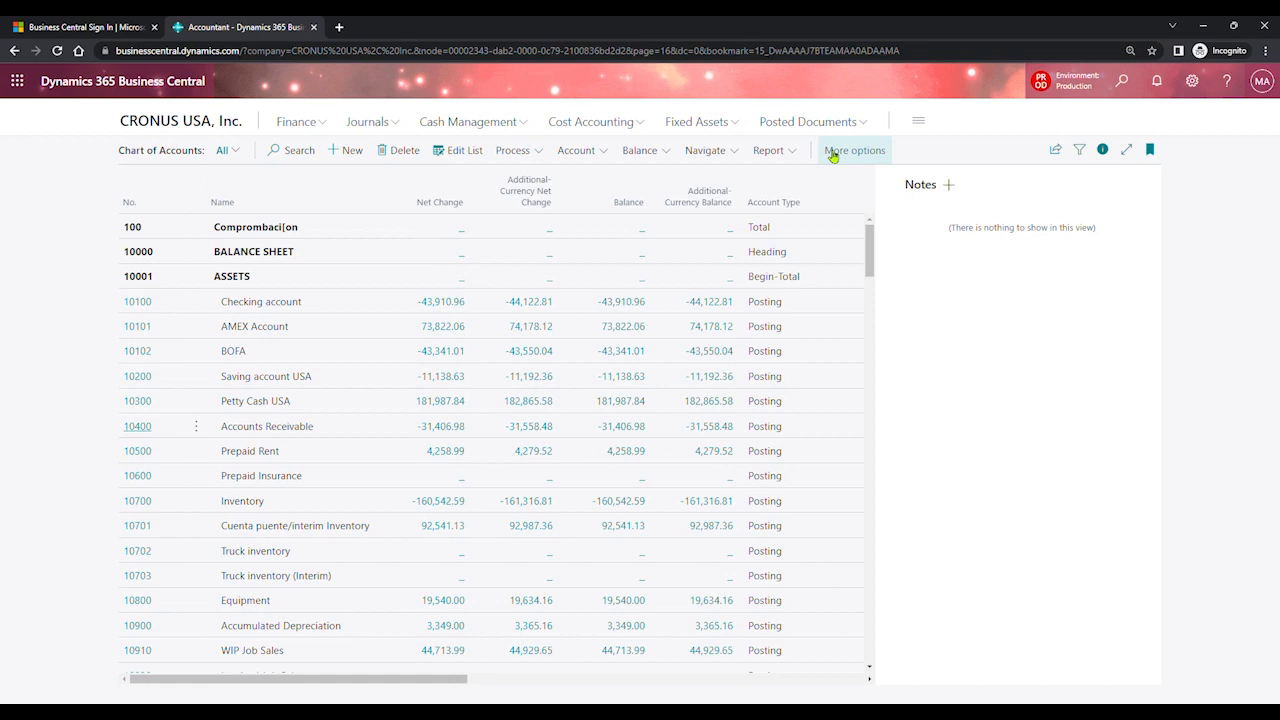
Step: Find and open the Trial Balance/Budget report, and set its date filter to 01/01/23
{"action": "left_click", "coordinate": [1125, 82]}
{"action": "type", "text": "trial balance/ bu"}
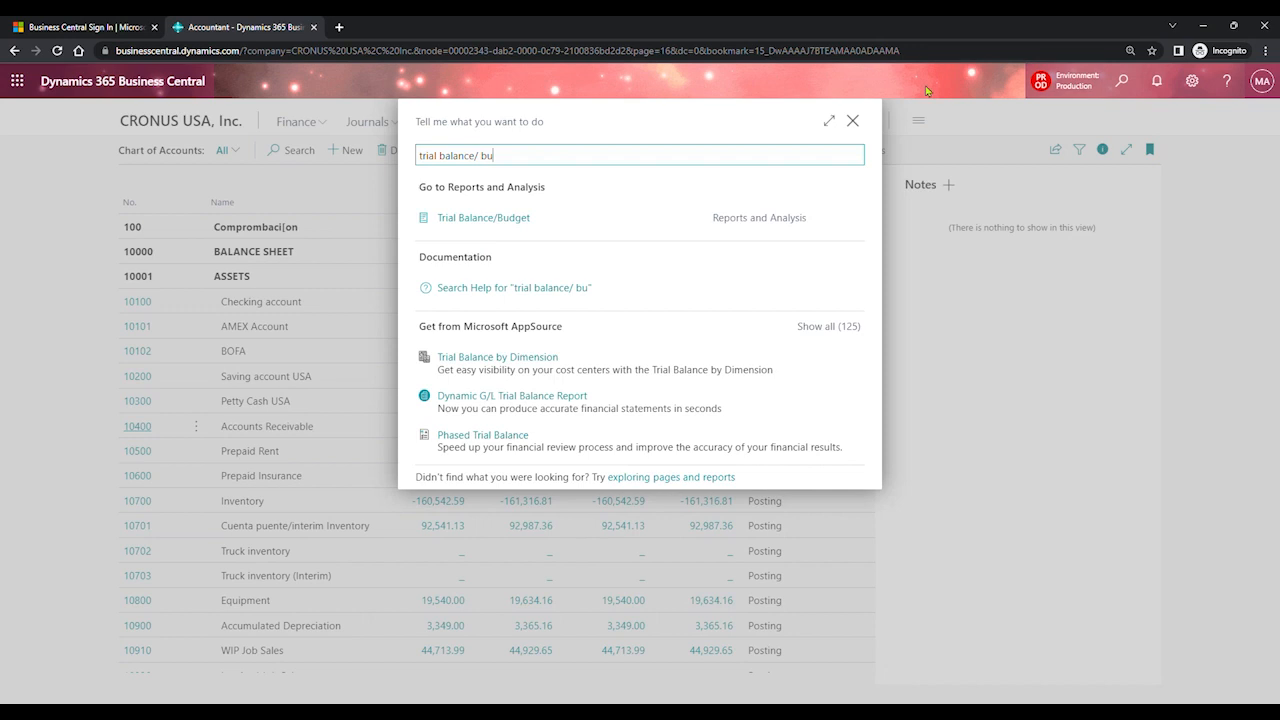
{"action": "left_click", "coordinate": [521, 221]}
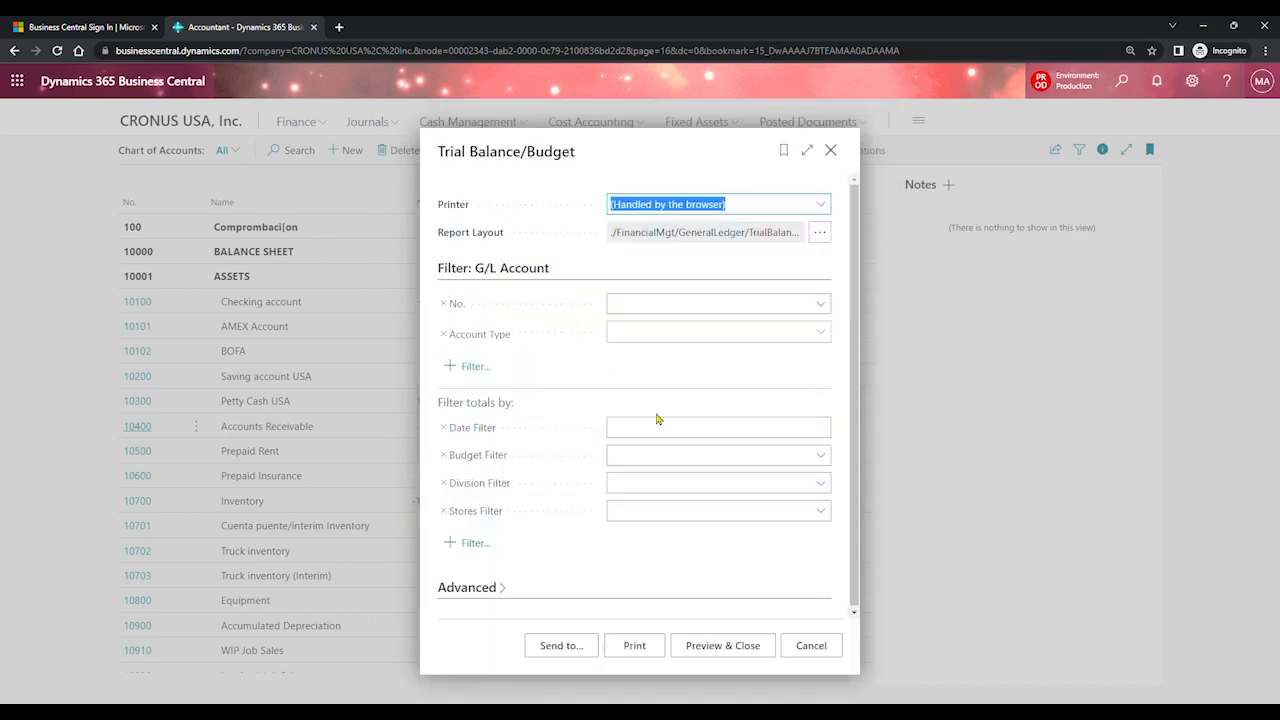
{"action": "left_click", "coordinate": [686, 436]}
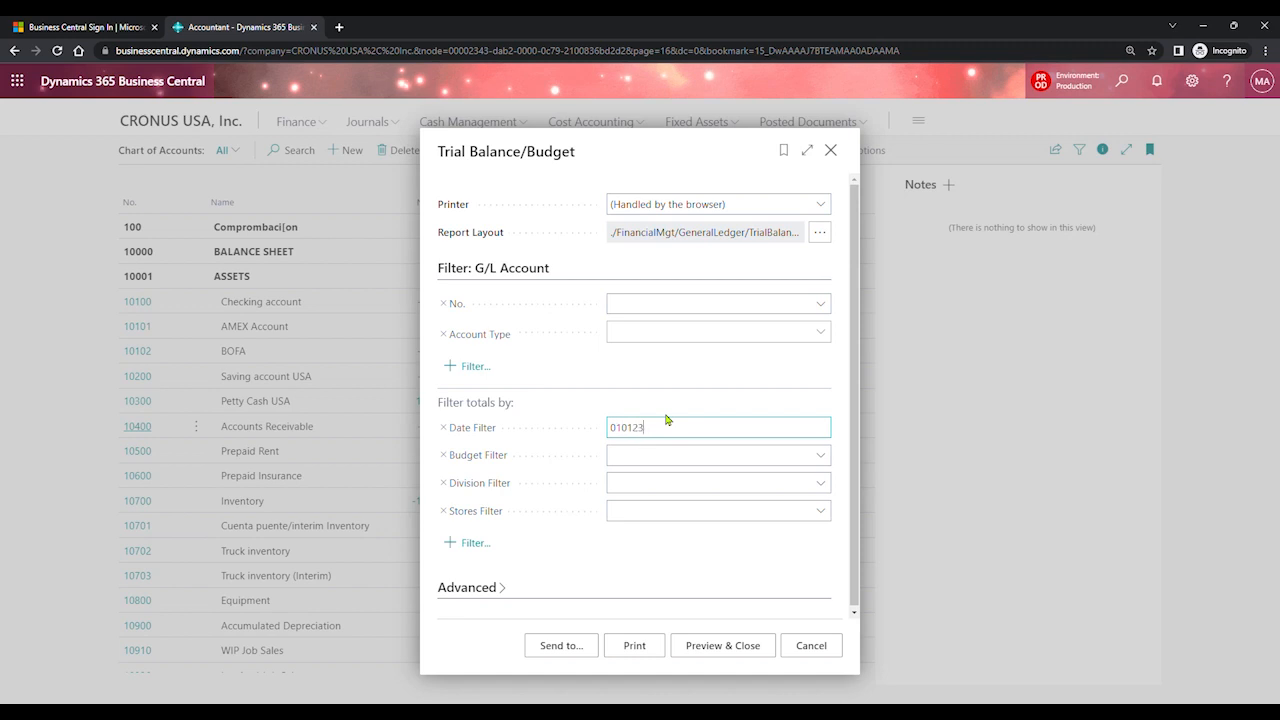
{"action": "key", "text": "Tab"}
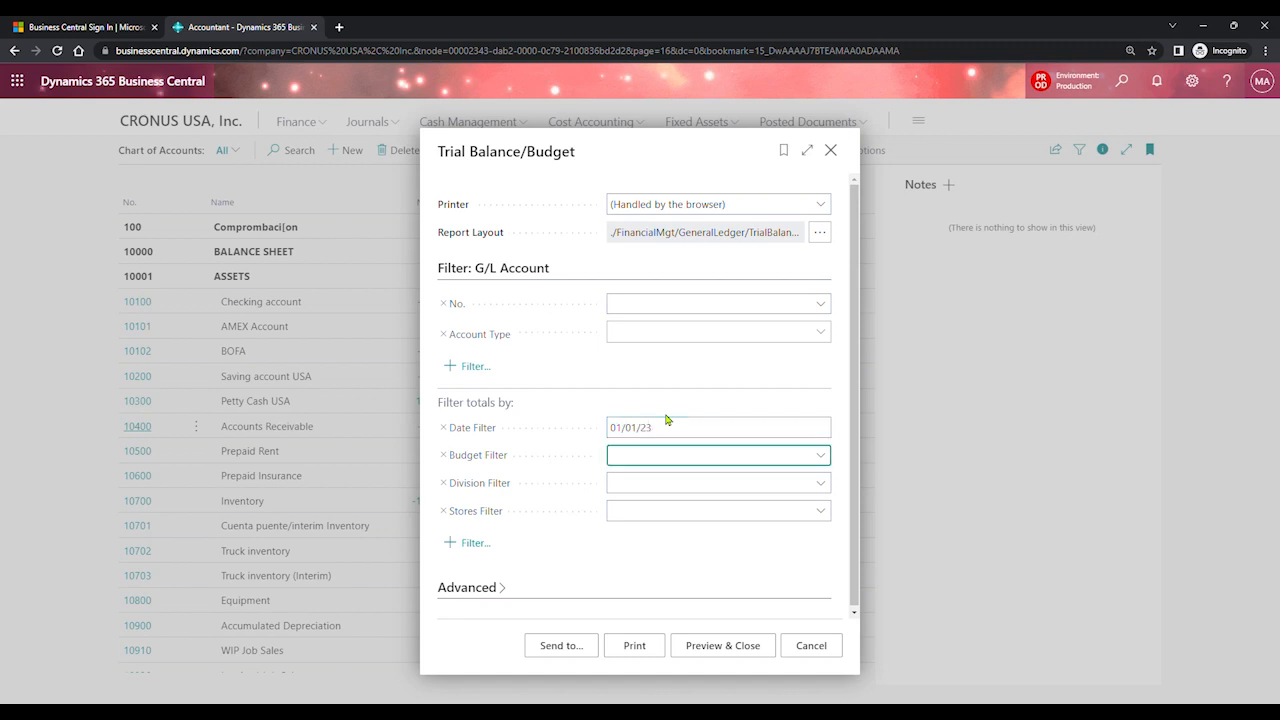
Step: Set the Trial Balance/Budget report's budget filter to BUDGET 23
{"action": "left_click", "coordinate": [825, 457]}
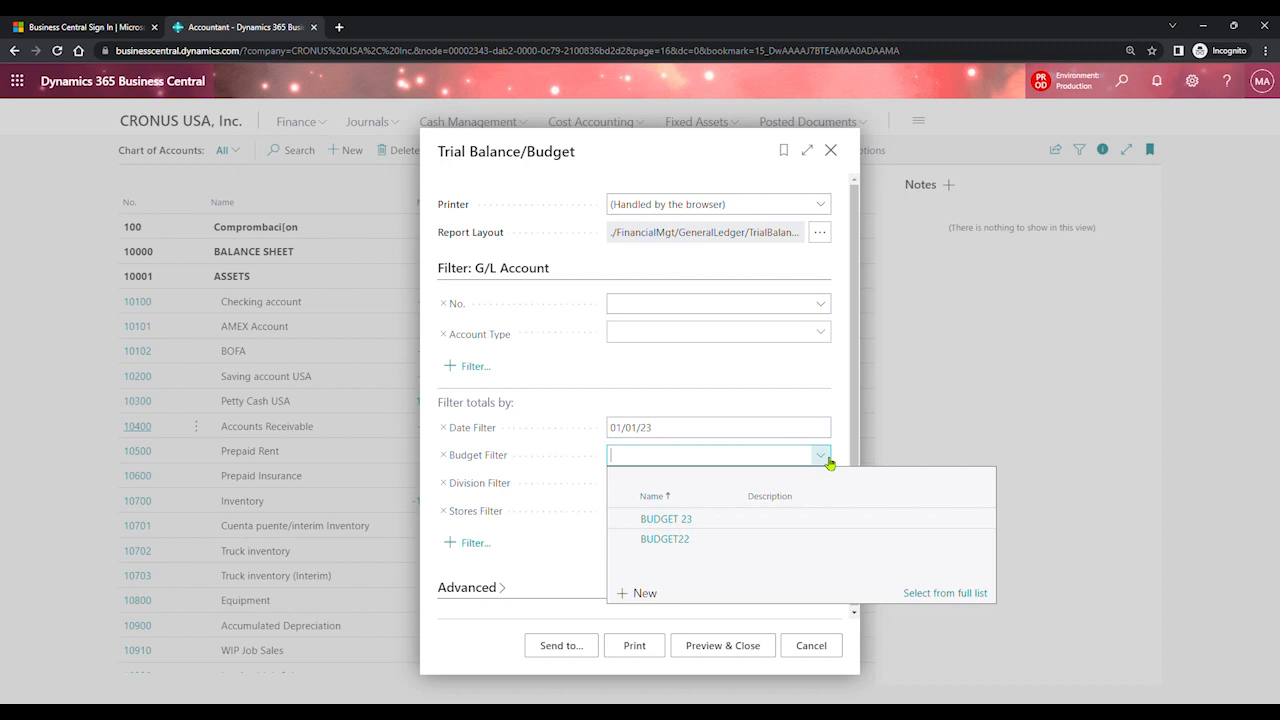
{"action": "left_click", "coordinate": [717, 520]}
{"action": "left_click", "coordinate": [702, 494]}
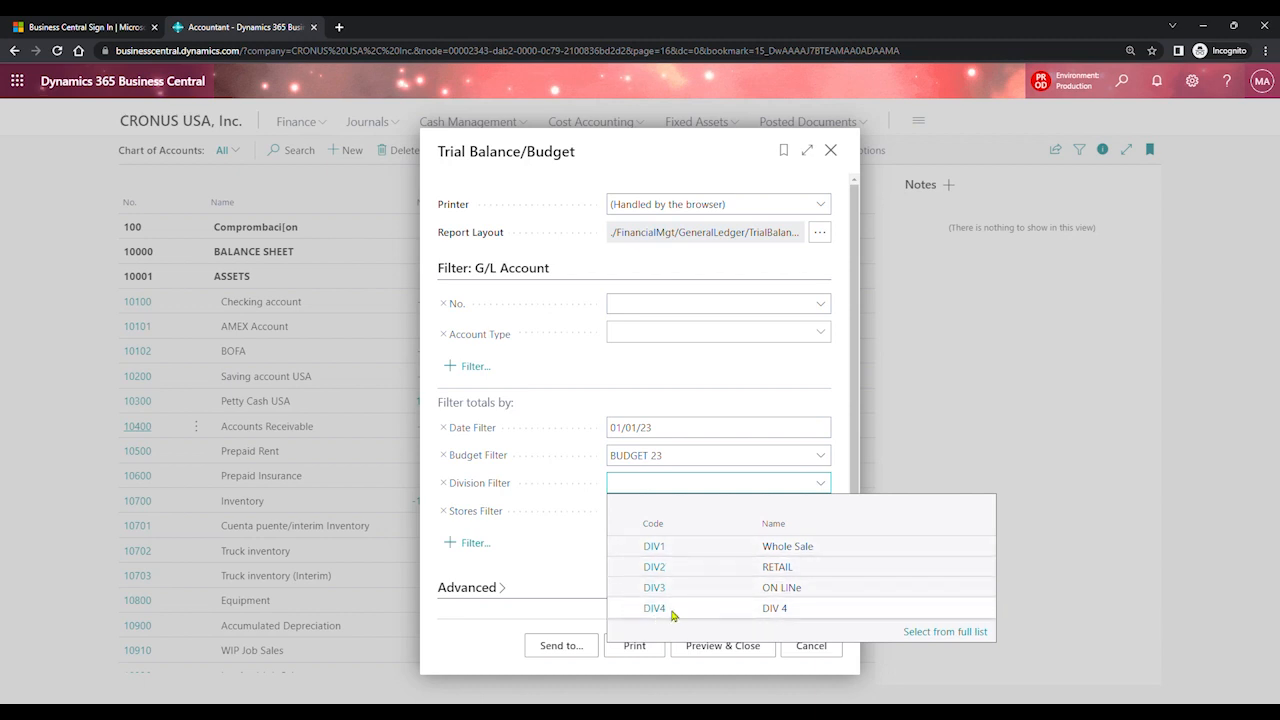
{"action": "left_click", "coordinate": [682, 550]}
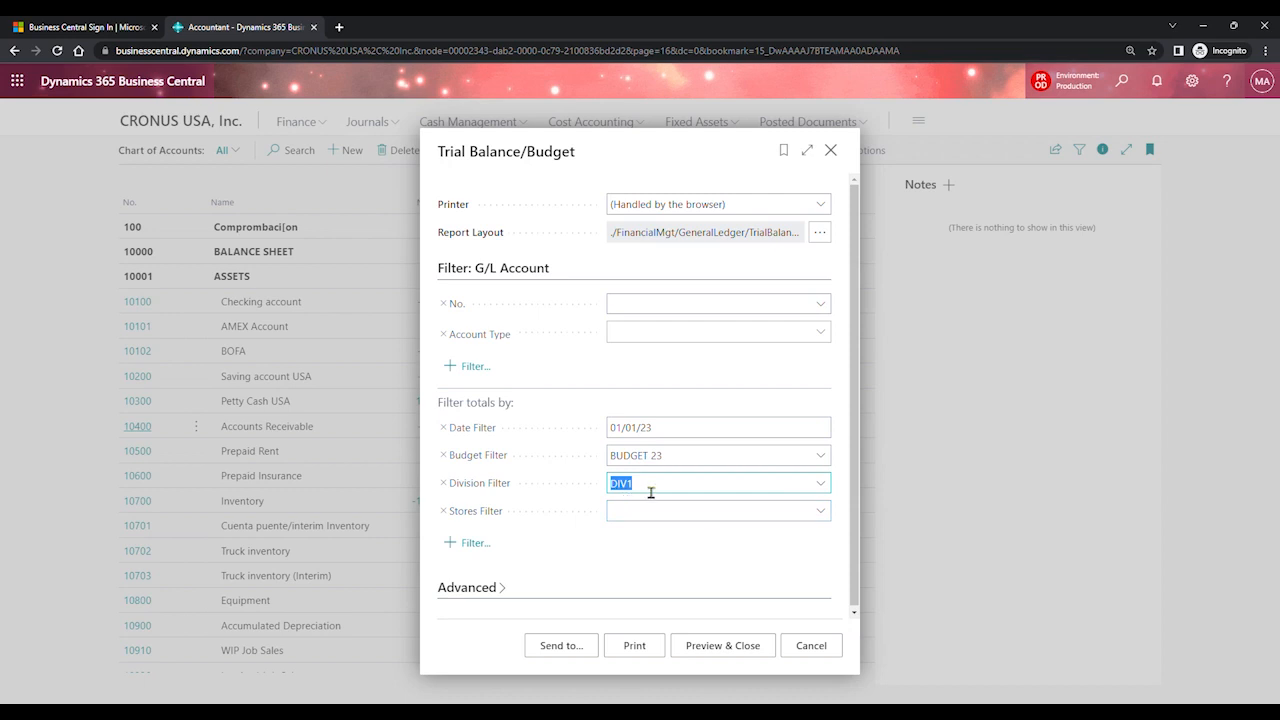
{"action": "left_click", "coordinate": [824, 483]}
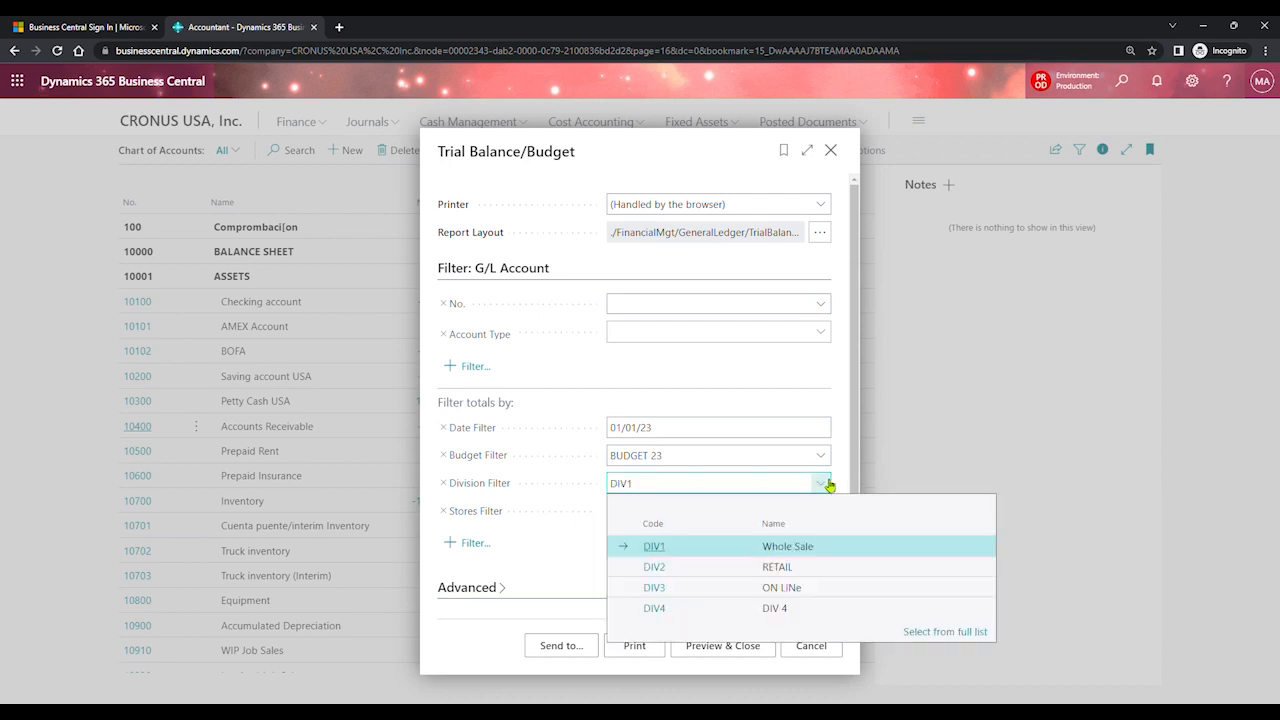
{"action": "left_click", "coordinate": [787, 569]}
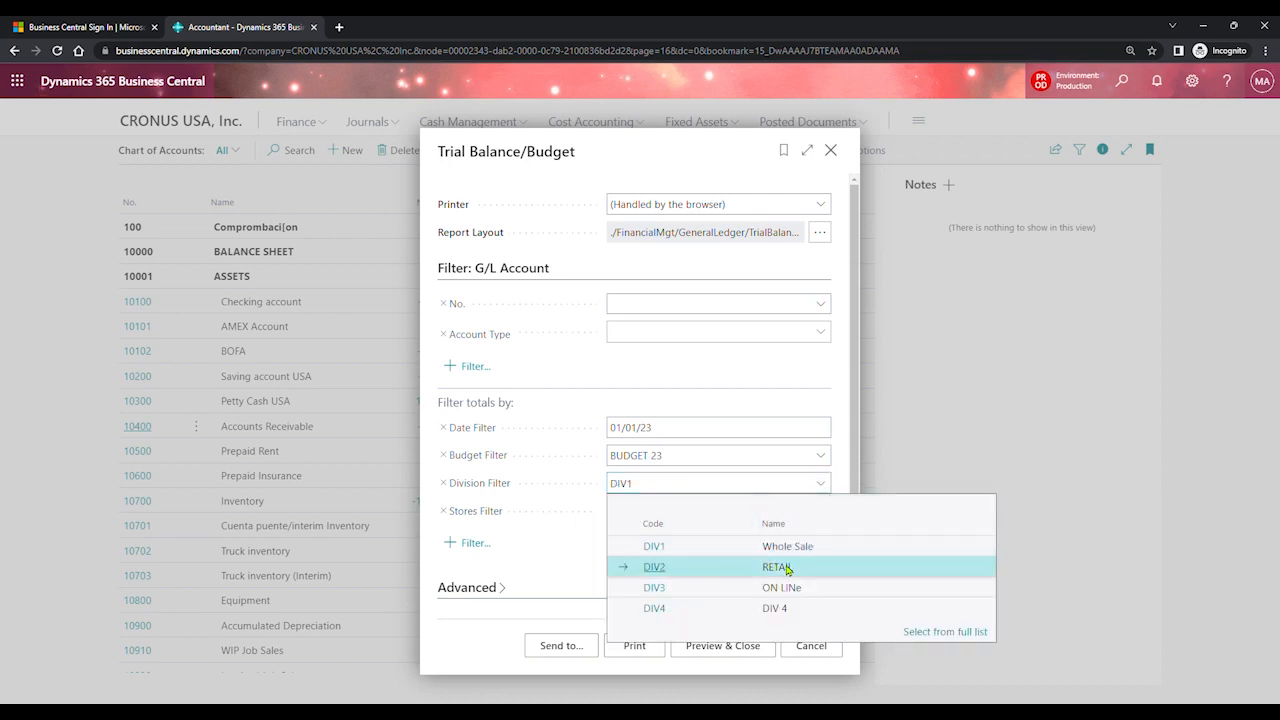
{"action": "left_click", "coordinate": [670, 496]}
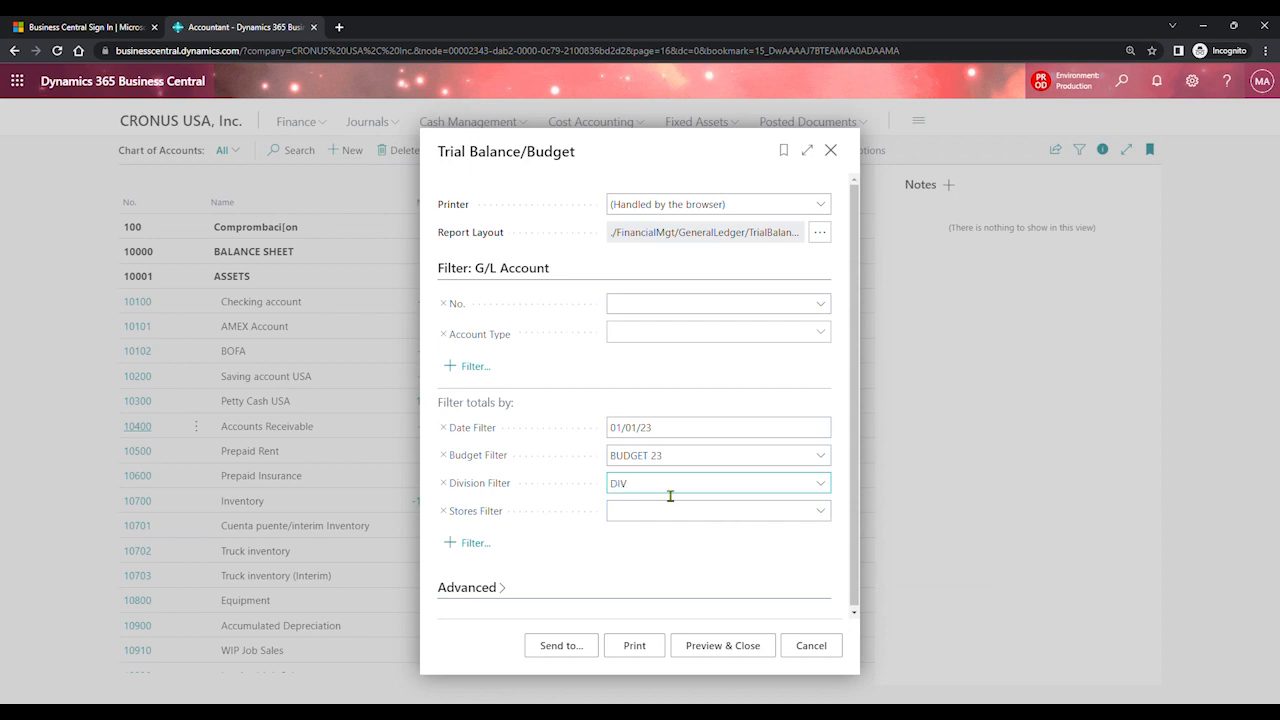
{"action": "left_click", "coordinate": [677, 566]}
{"action": "key", "text": "BackSpace"}
{"action": "left_click", "coordinate": [558, 554]}
{"action": "left_click", "coordinate": [686, 464]}
{"action": "triple_click", "coordinate": [685, 464]}
{"action": "left_click", "coordinate": [677, 489]}
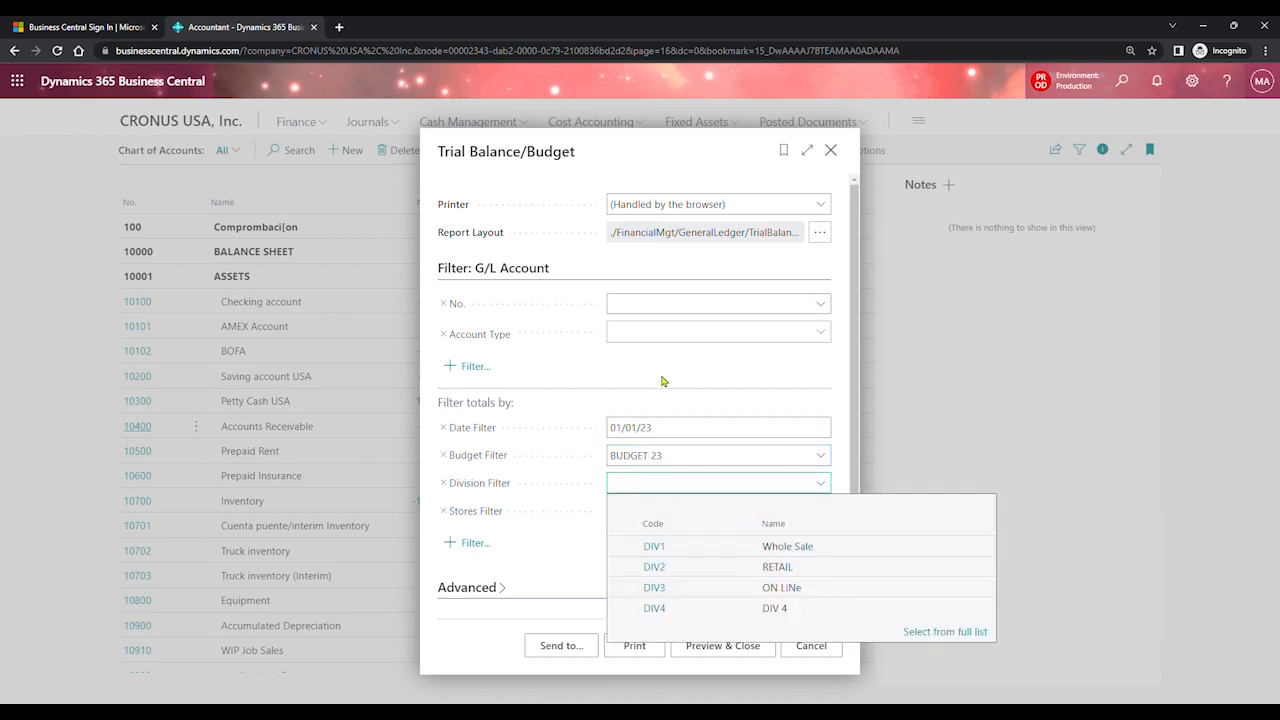
{"action": "left_click", "coordinate": [669, 337]}
{"action": "left_click", "coordinate": [670, 339]}
{"action": "left_click", "coordinate": [677, 311]}
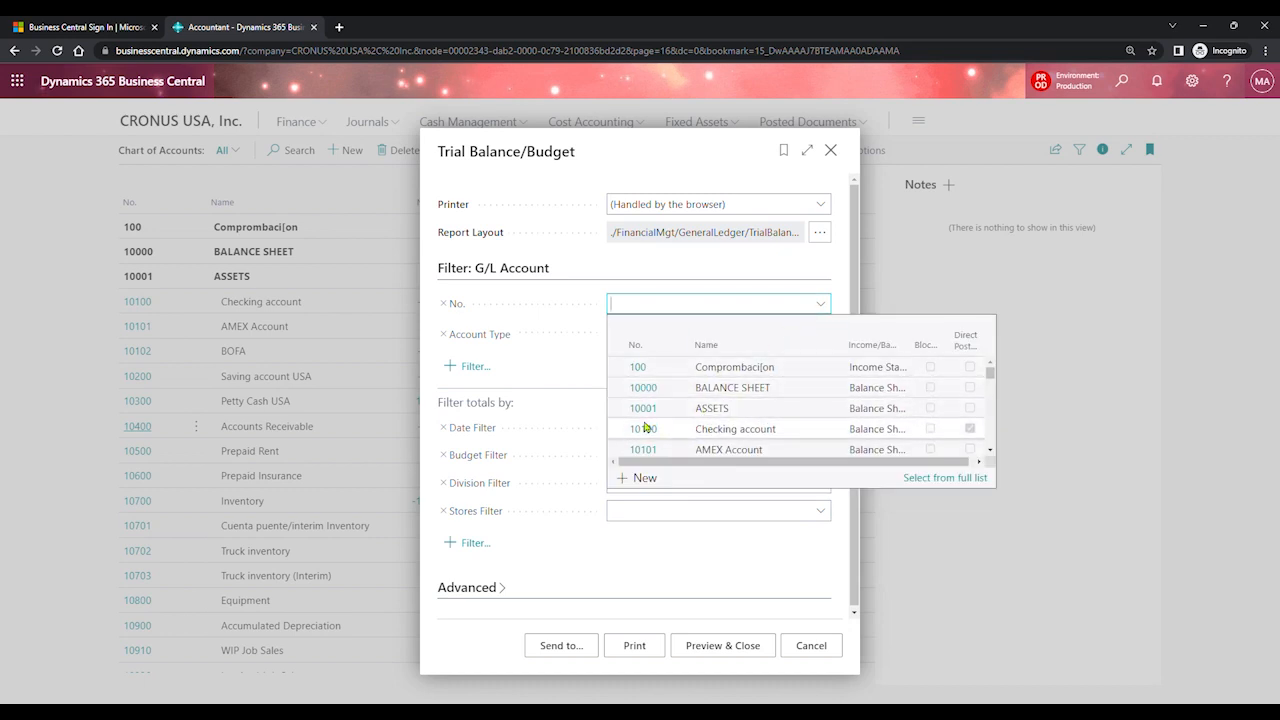
{"action": "left_click", "coordinate": [717, 580]}
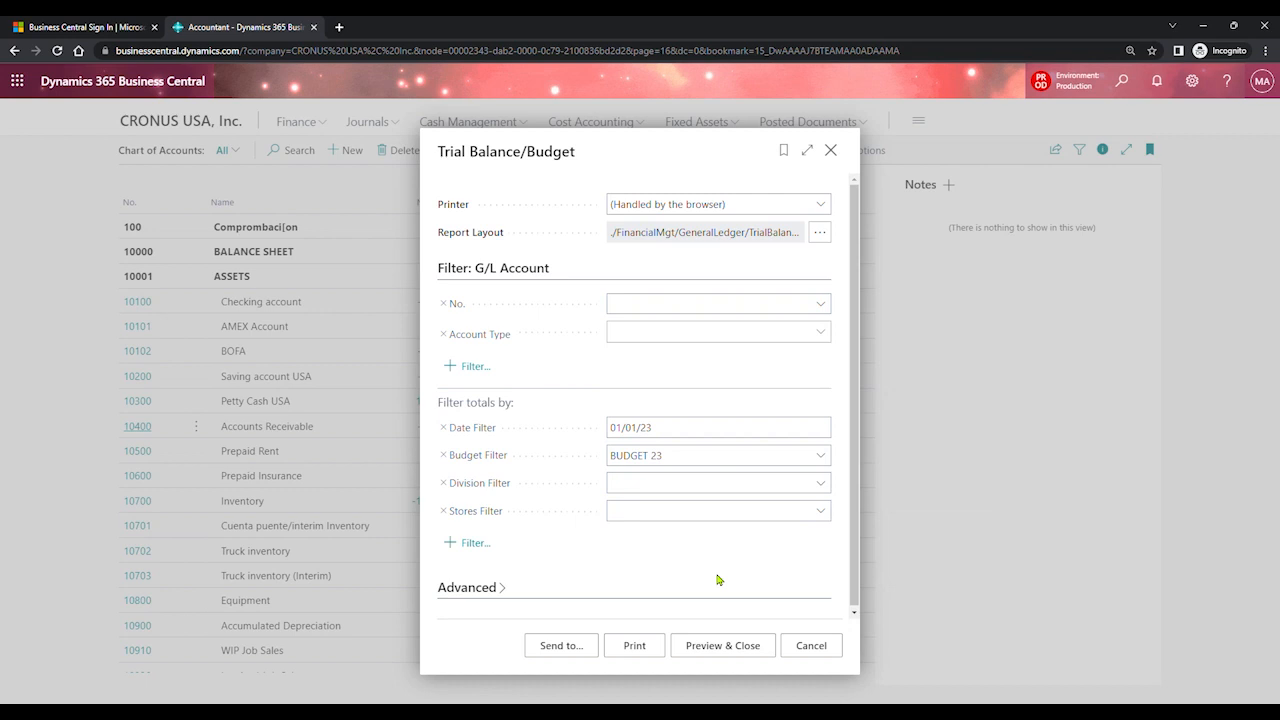
Step: Preview the Trial Balance/Budget report, examine the net change, balance and budget columns on its first two pages, and close the preview
{"action": "left_click", "coordinate": [723, 645]}
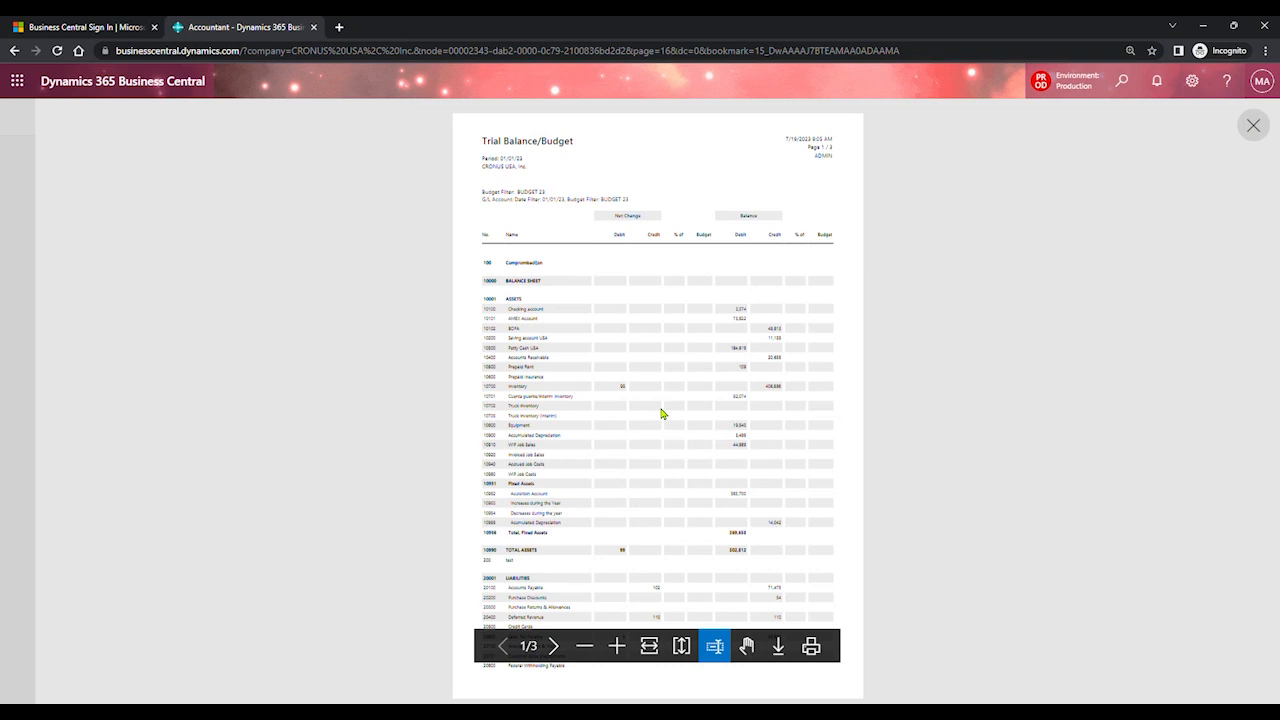
{"action": "left_click", "coordinate": [631, 647]}
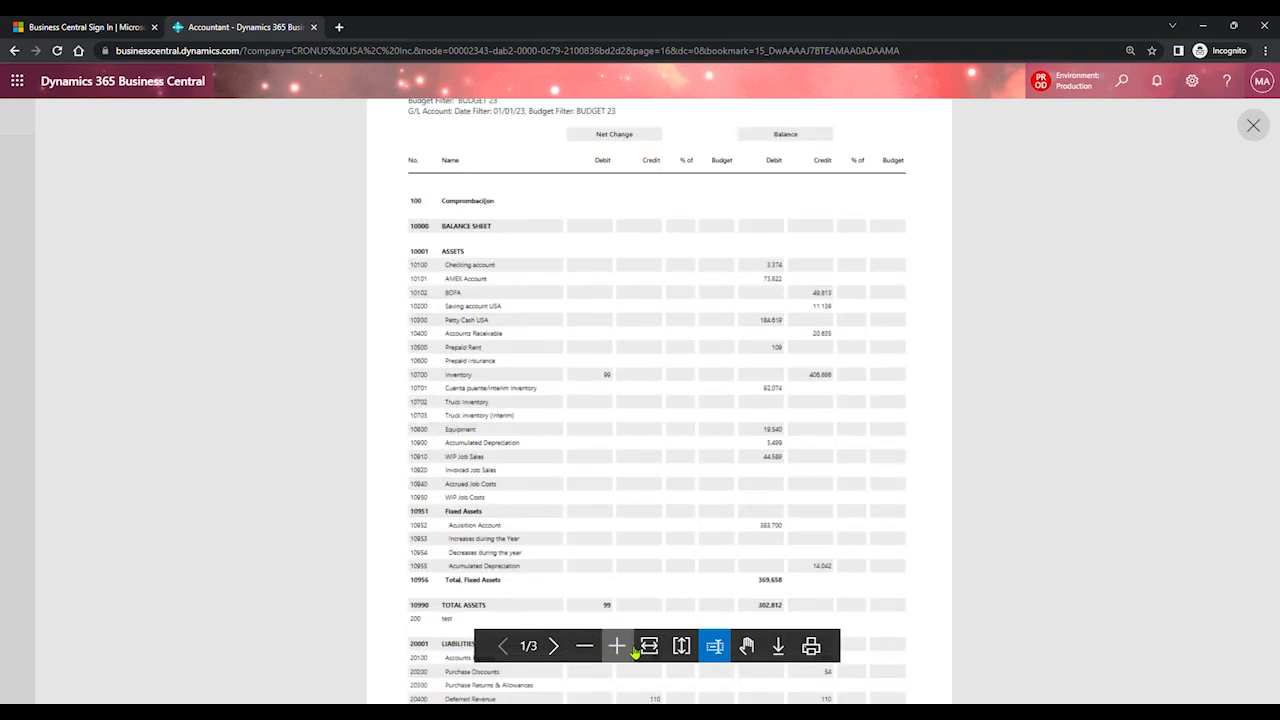
{"action": "left_click", "coordinate": [750, 649]}
{"action": "left_click_drag", "start_coordinate": [726, 380], "coordinate": [746, 249]}
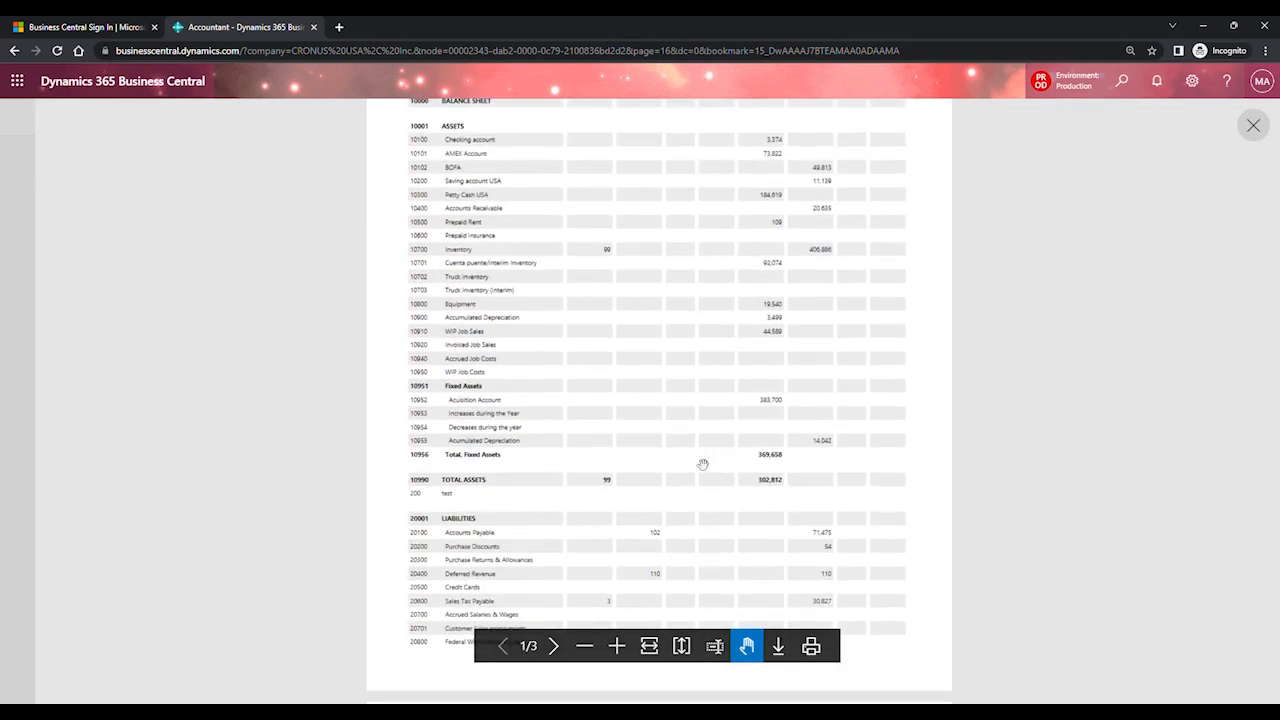
{"action": "left_click_drag", "start_coordinate": [703, 466], "coordinate": [717, 217]}
{"action": "left_click_drag", "start_coordinate": [693, 437], "coordinate": [671, 337]}
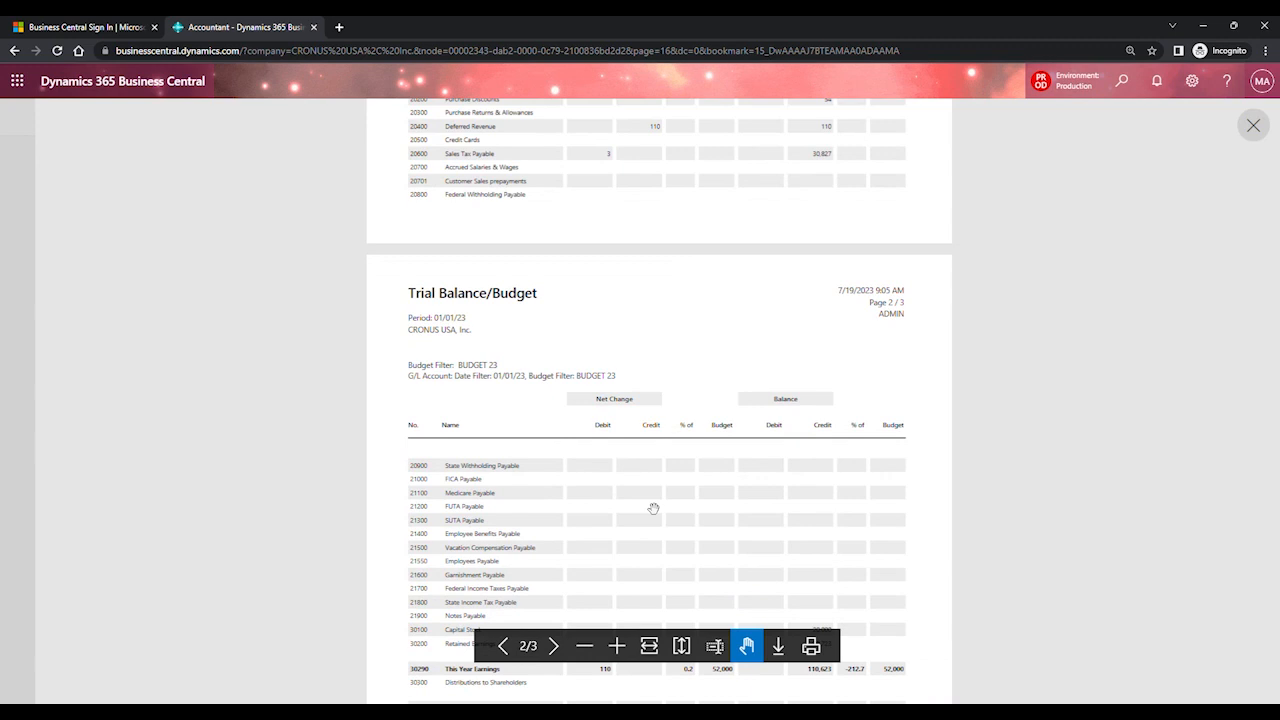
{"action": "left_click_drag", "start_coordinate": [651, 509], "coordinate": [654, 283]}
{"action": "left_click_drag", "start_coordinate": [642, 466], "coordinate": [662, 389]}
{"action": "scroll", "coordinate": [662, 389], "scroll_direction": "up", "scroll_amount": 3}
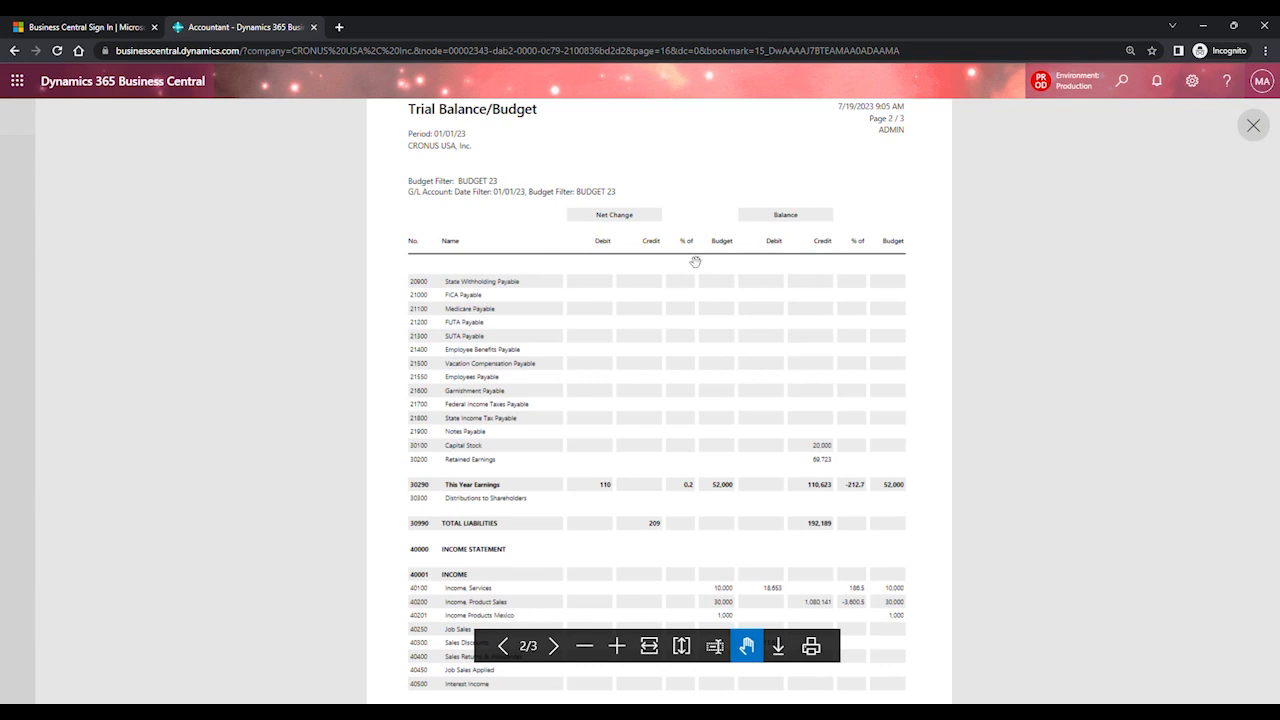
{"action": "left_click", "coordinate": [616, 646]}
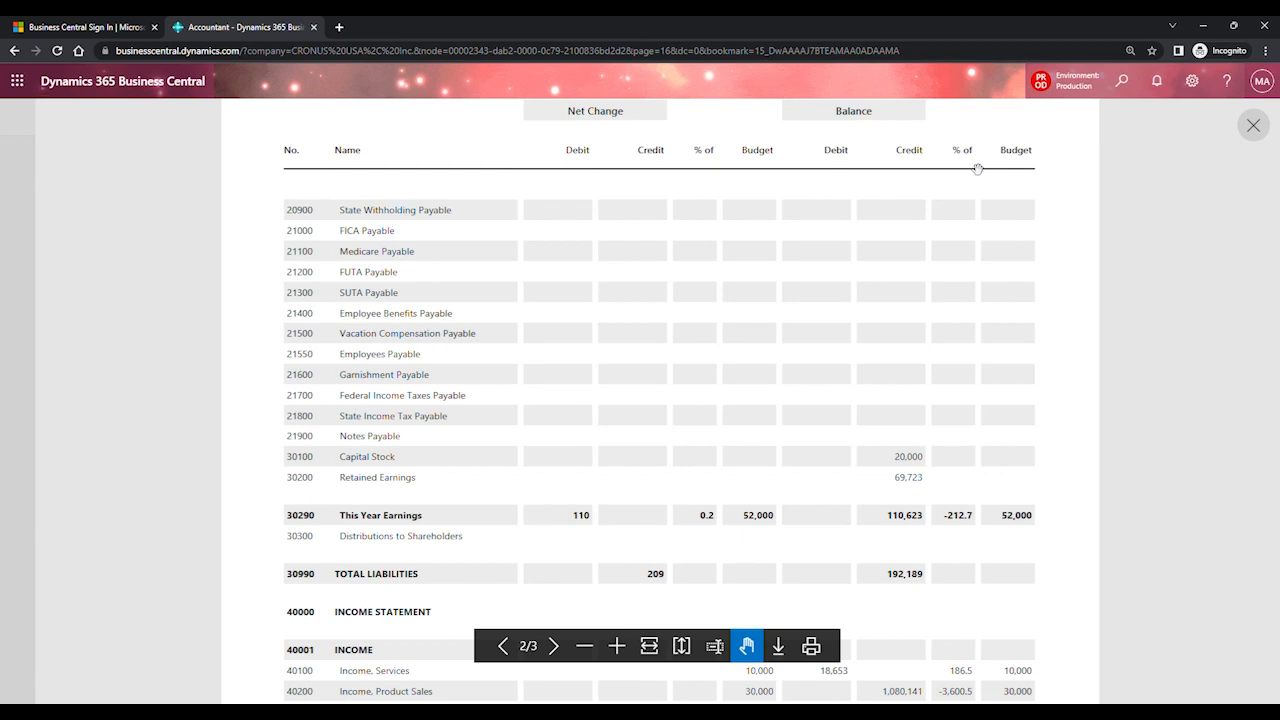
{"action": "left_click", "coordinate": [1252, 126]}
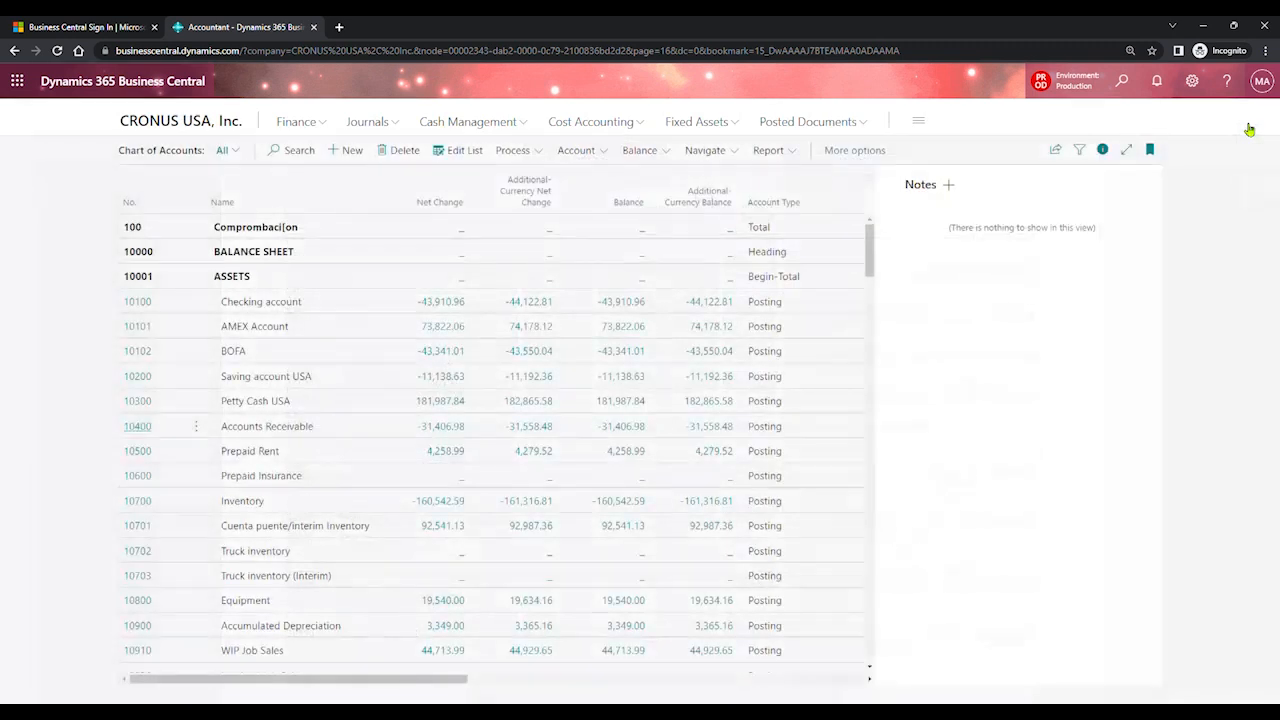
{"action": "left_click", "coordinate": [662, 155]}
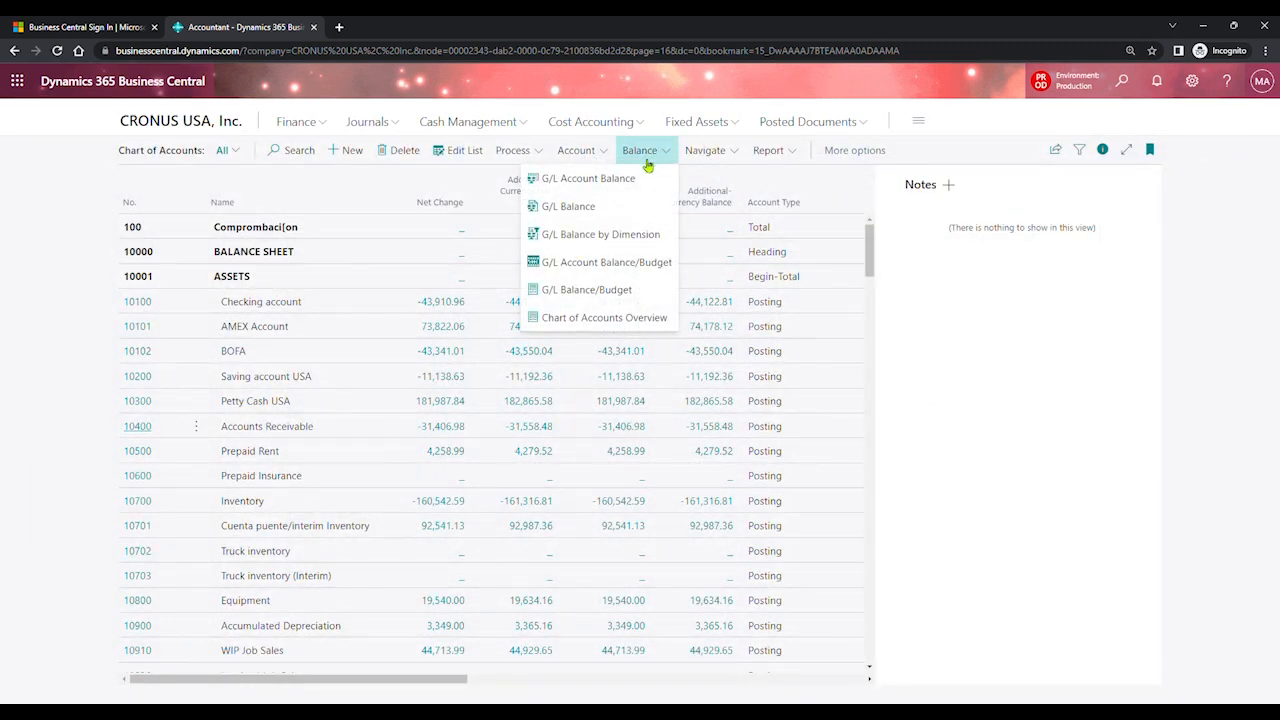
{"action": "left_click", "coordinate": [770, 150]}
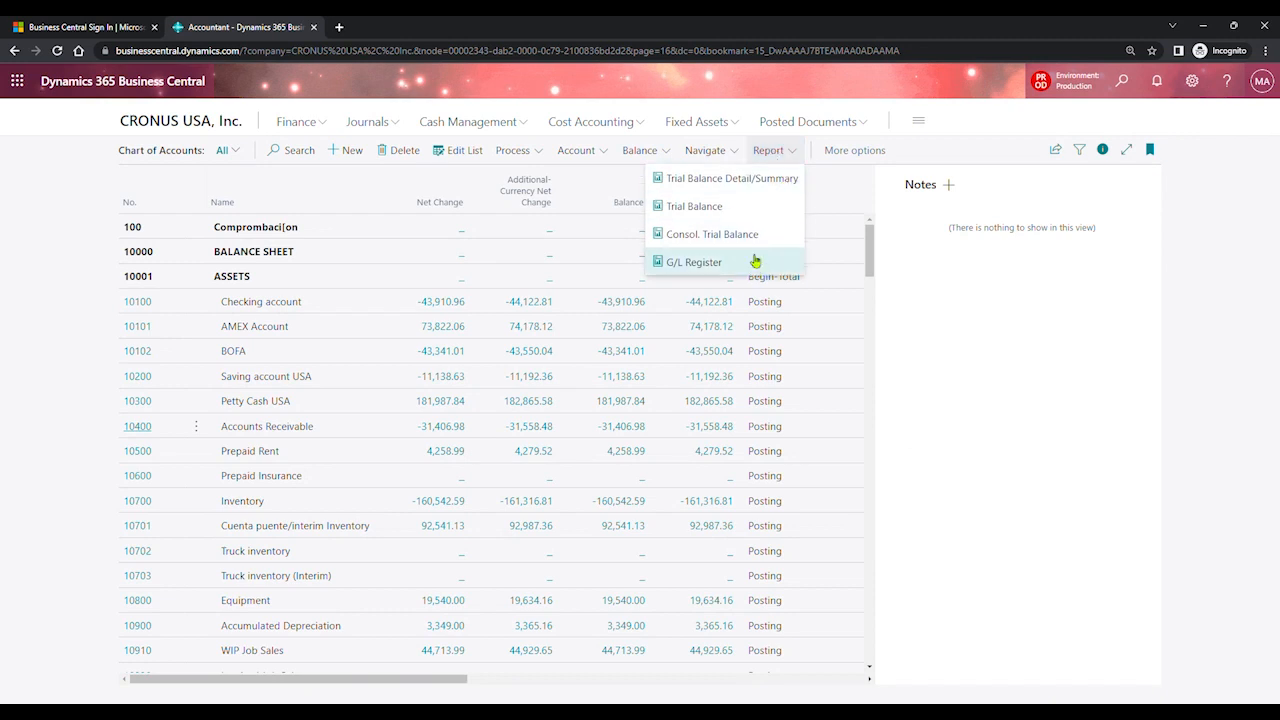
{"action": "left_click", "coordinate": [766, 182]}
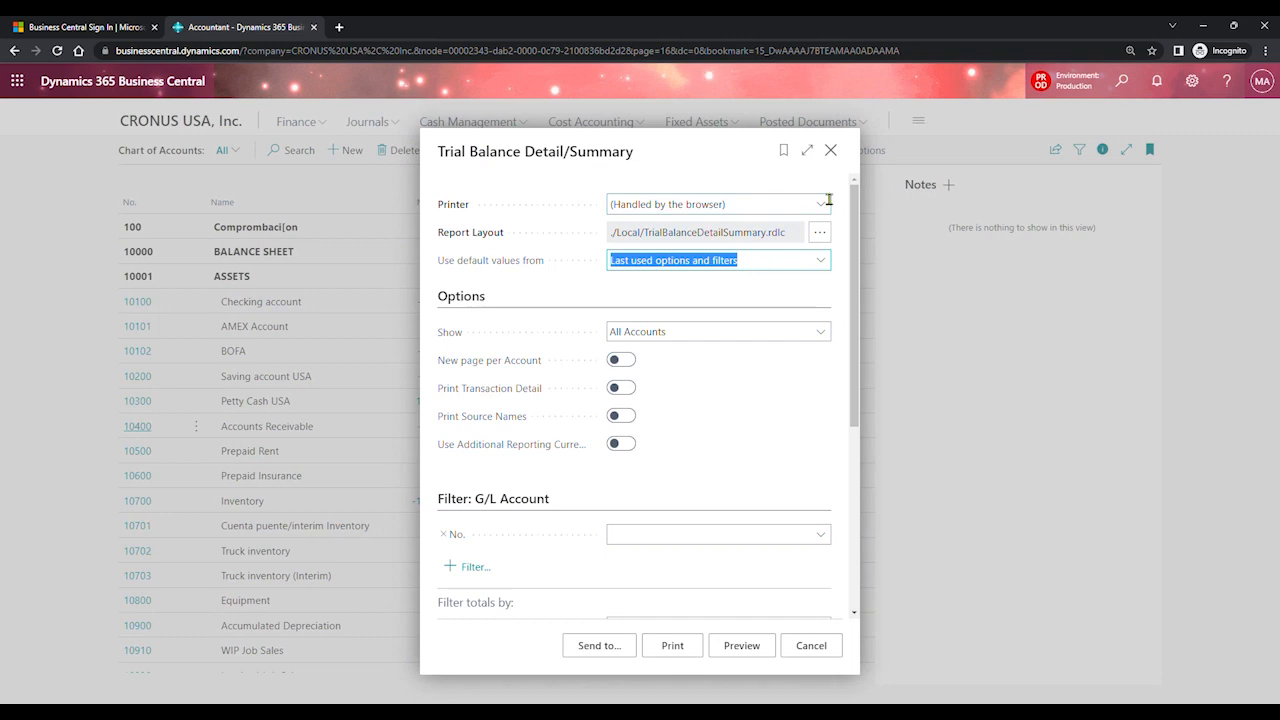
{"action": "left_click", "coordinate": [830, 150]}
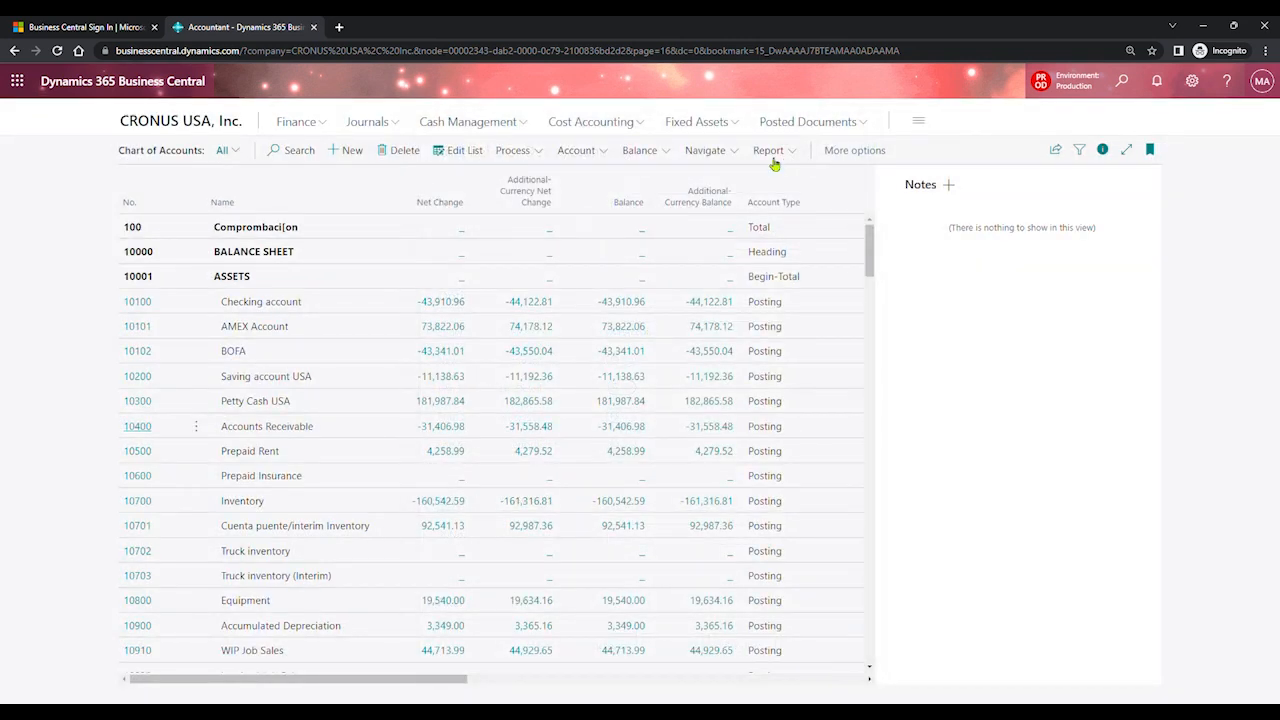
Step: Open G/L Balance by Dimension from the chart of accounts, and expand its Options and Matrix Options sections and the page itself
{"action": "left_click", "coordinate": [665, 153]}
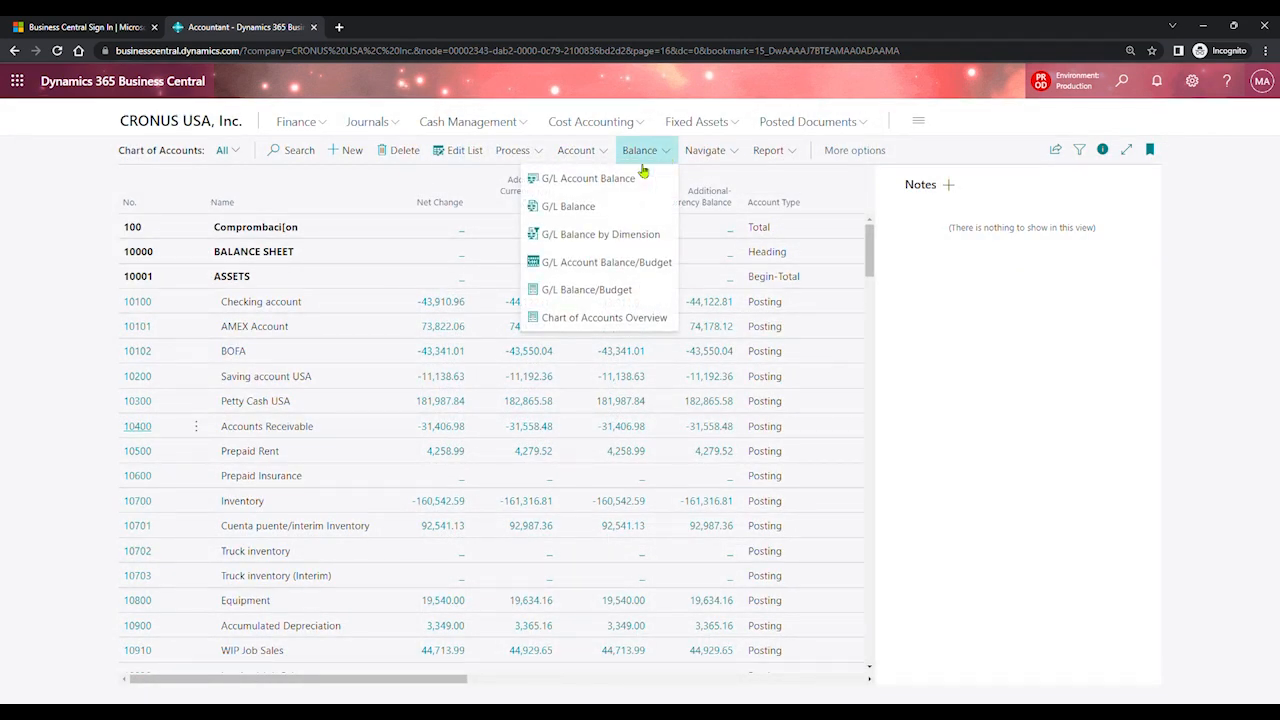
{"action": "left_click", "coordinate": [634, 238]}
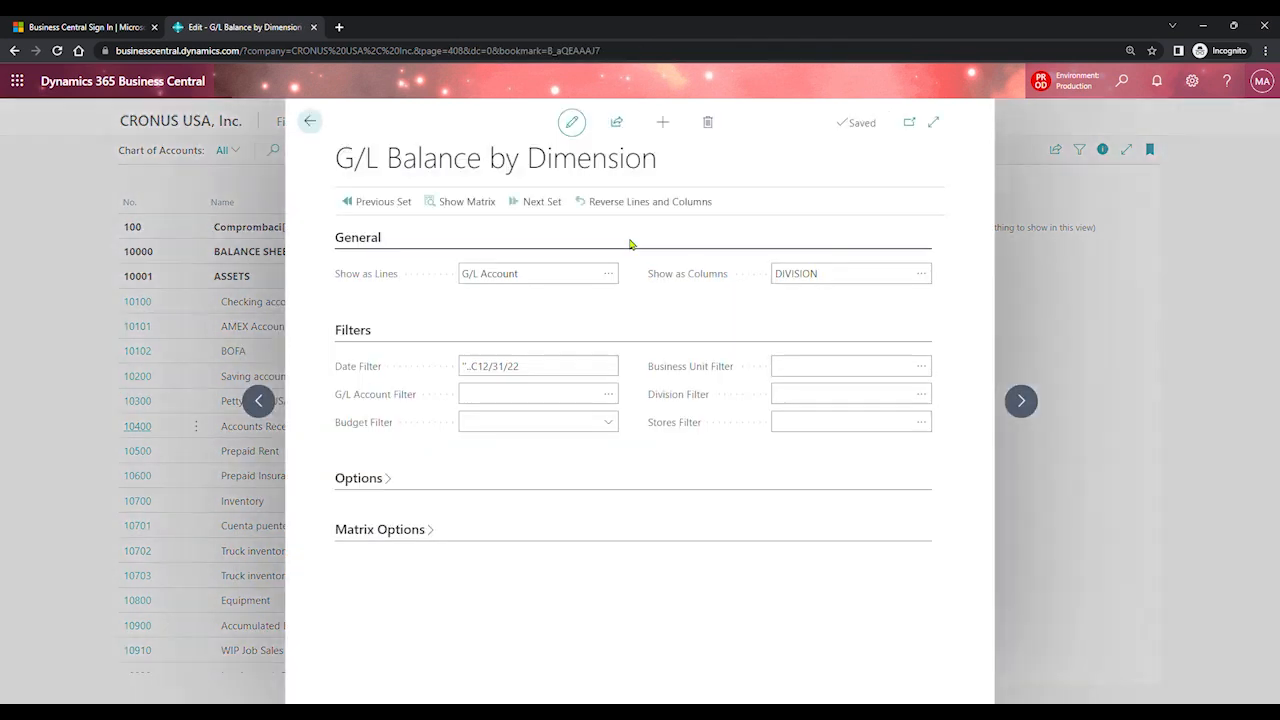
{"action": "left_click", "coordinate": [427, 538]}
{"action": "left_click", "coordinate": [386, 481]}
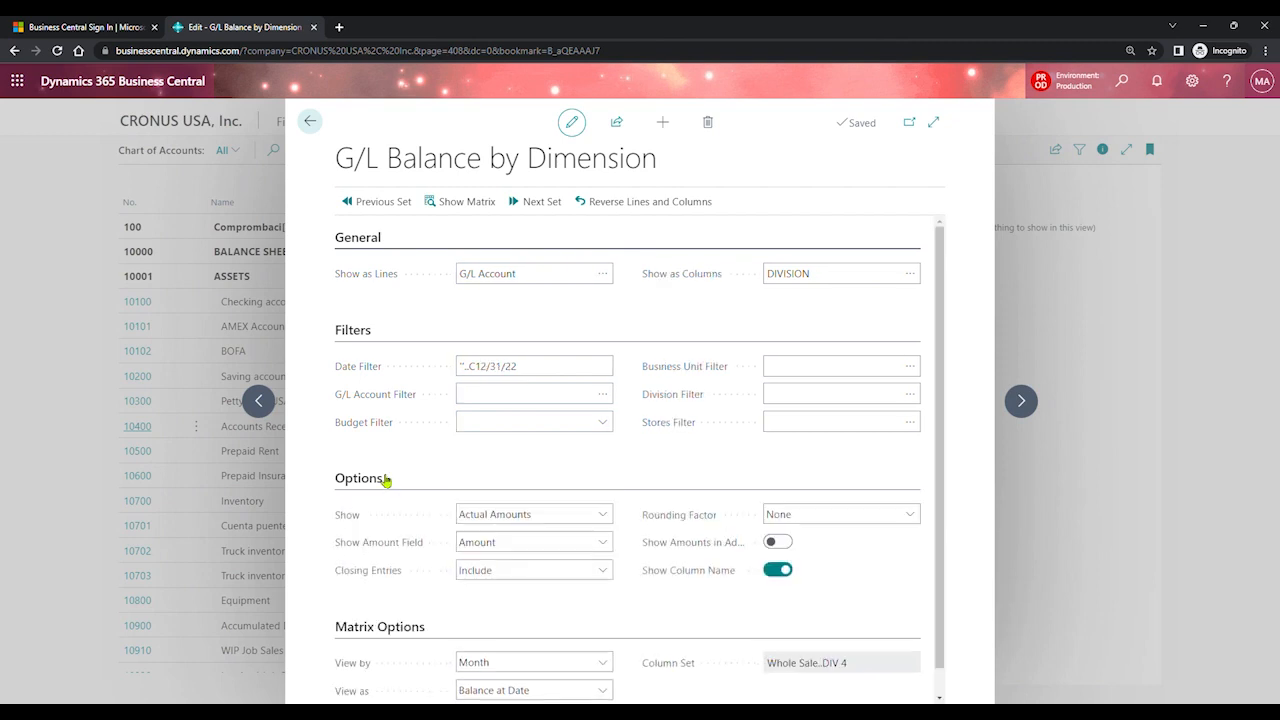
{"action": "left_click", "coordinate": [933, 122]}
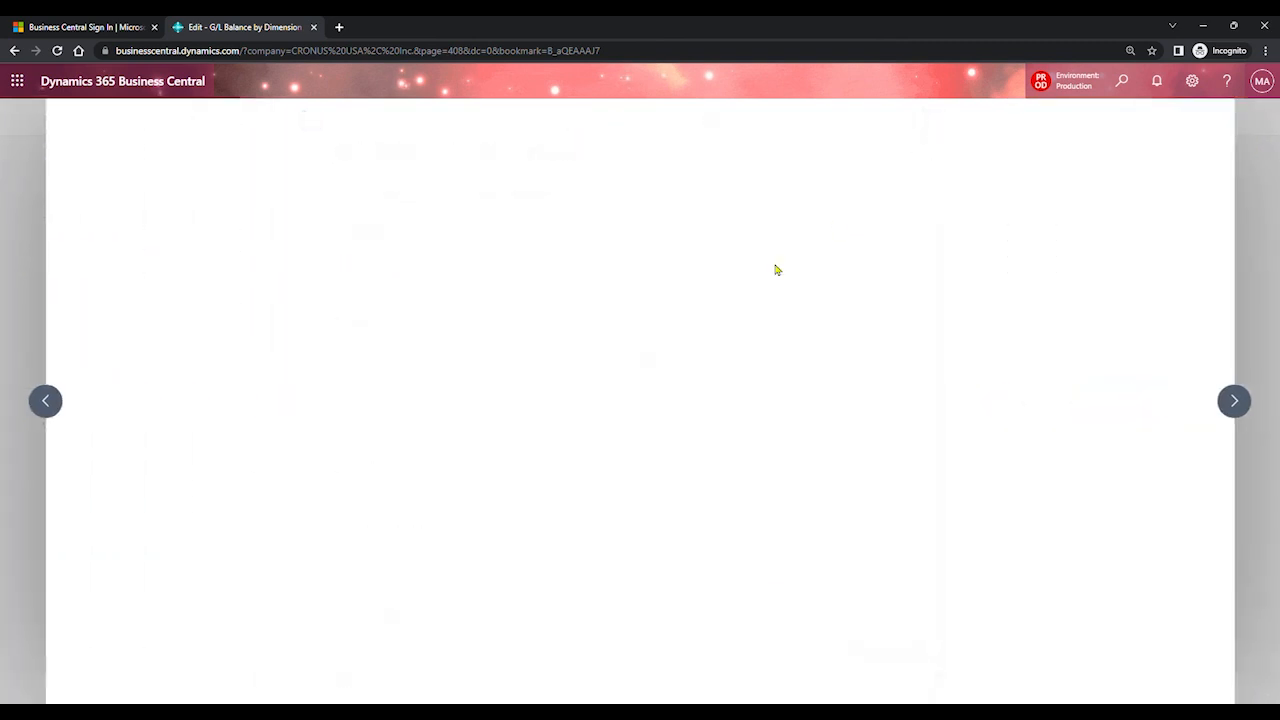
Step: Choose DIVISION as the dimension to show as columns in G/L Balance by Dimension
{"action": "left_click", "coordinate": [954, 280]}
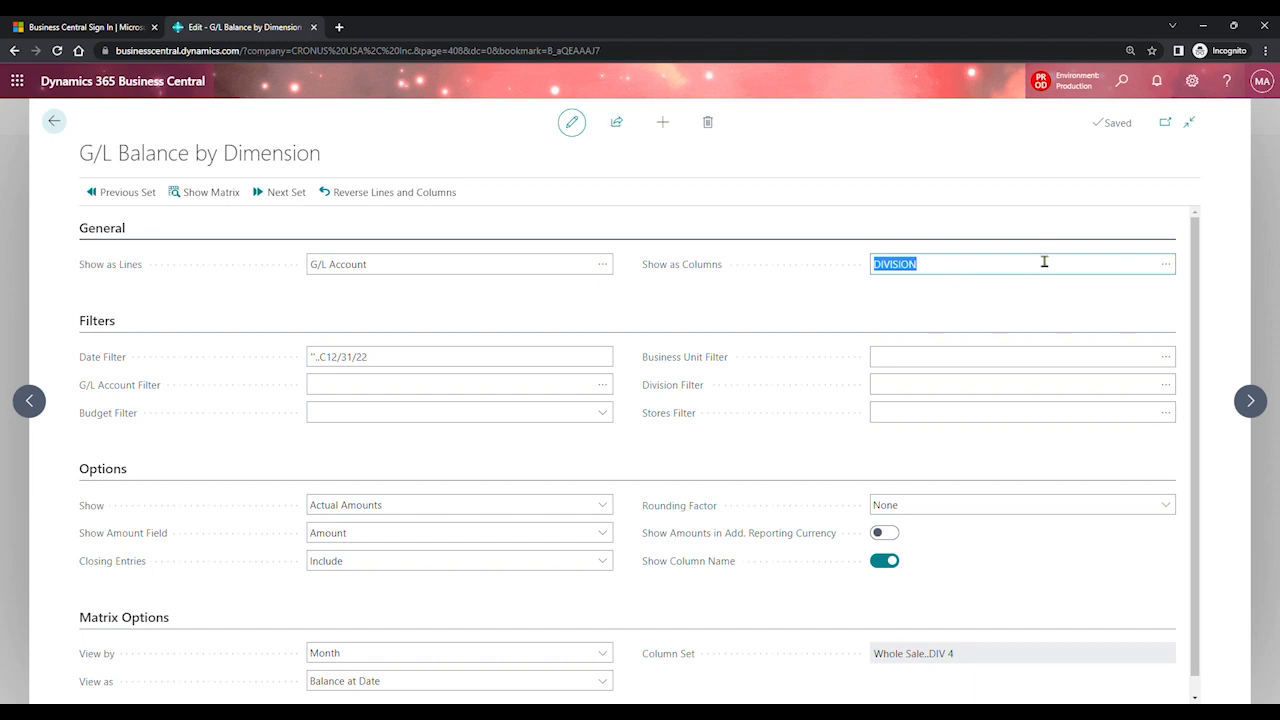
{"action": "left_click", "coordinate": [1166, 264]}
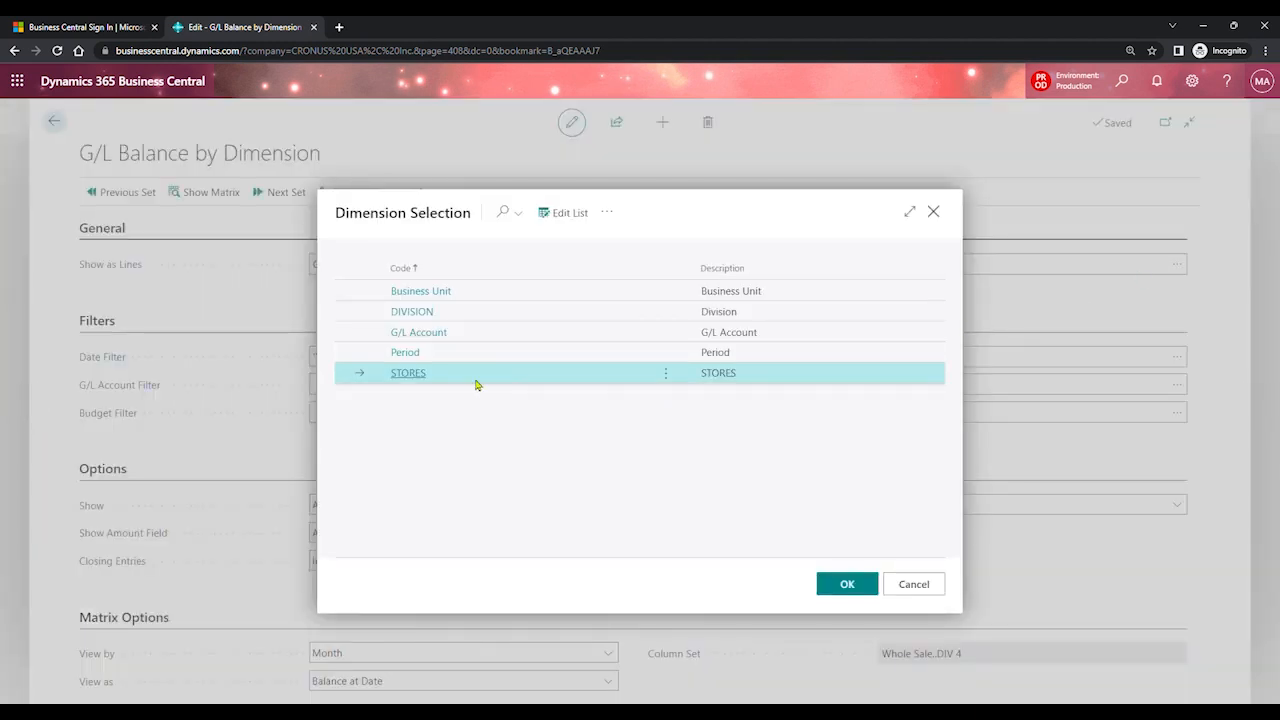
{"action": "left_click", "coordinate": [495, 312]}
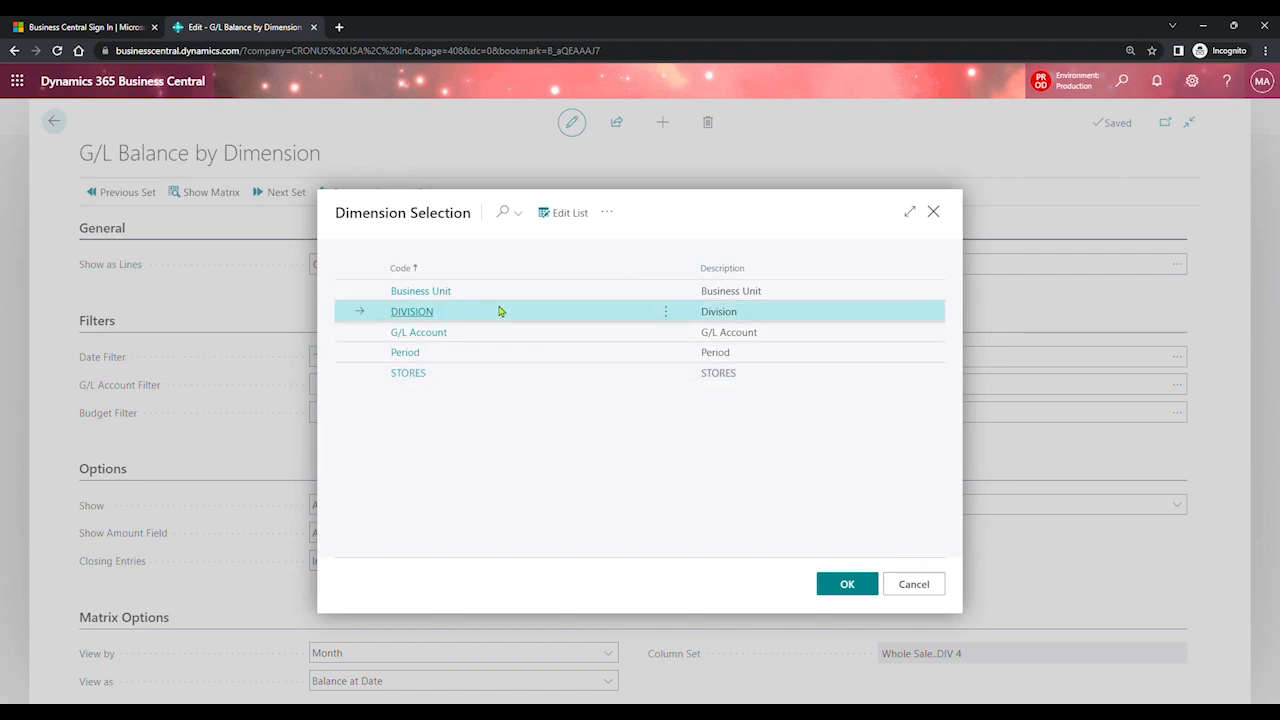
{"action": "left_click", "coordinate": [519, 294]}
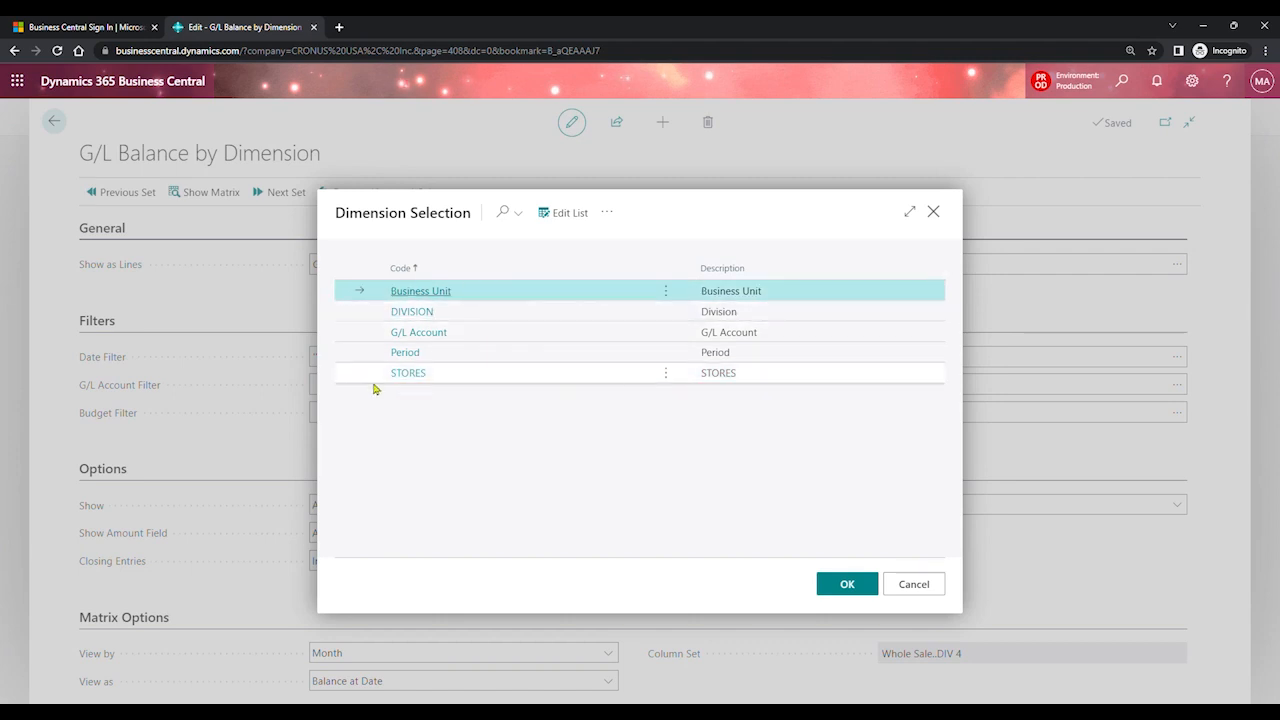
{"action": "left_click", "coordinate": [834, 315]}
{"action": "left_click", "coordinate": [850, 583]}
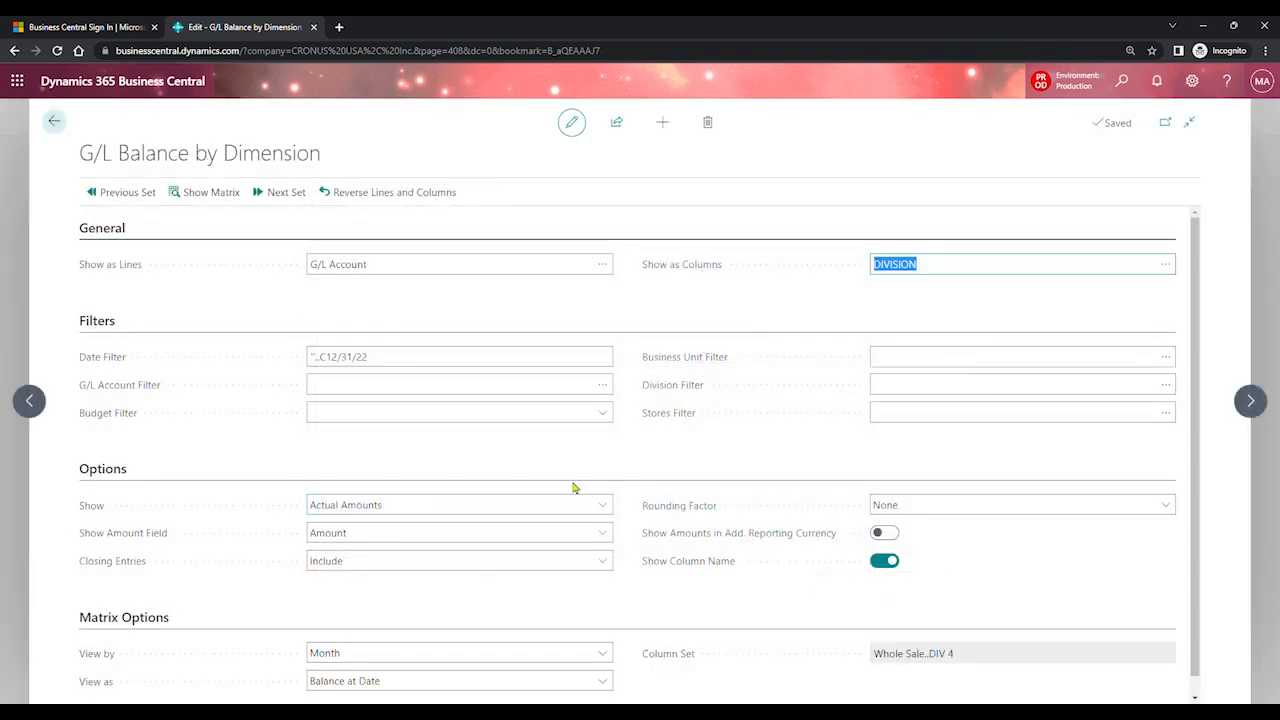
{"action": "left_click", "coordinate": [577, 505]}
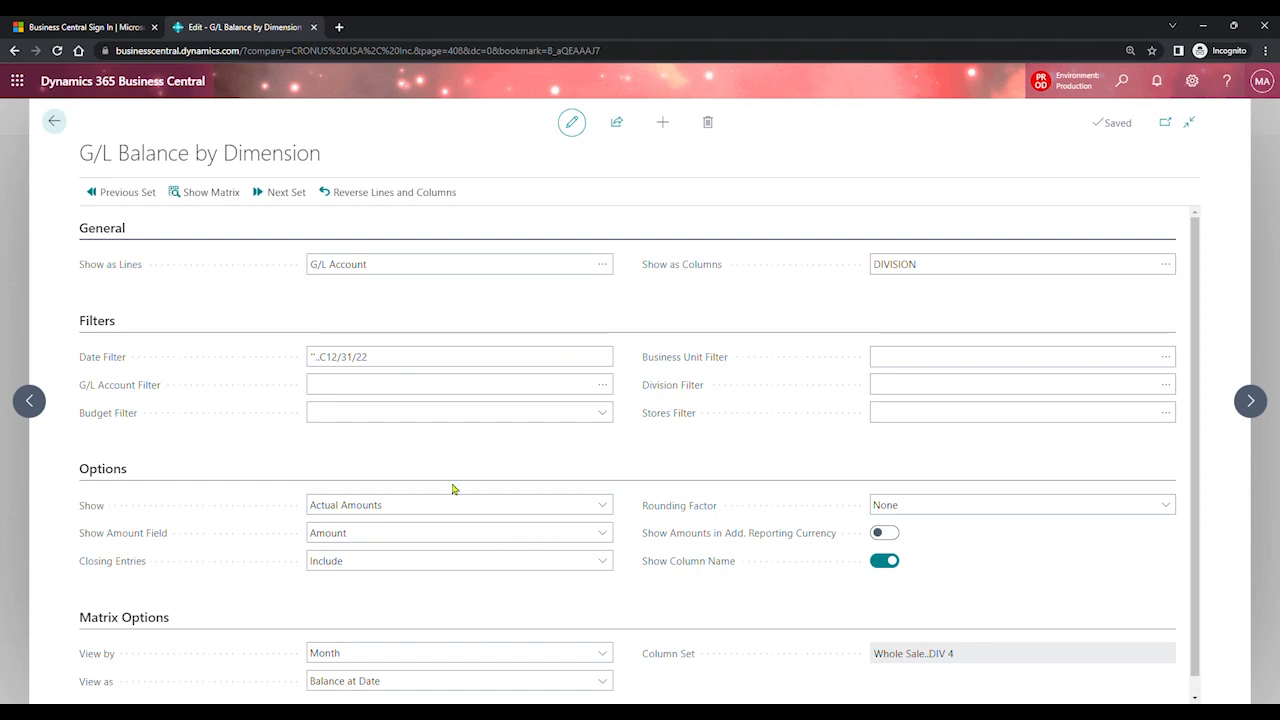
{"action": "scroll", "coordinate": [450, 480], "scroll_direction": "down", "scroll_amount": 1}
{"action": "left_click", "coordinate": [606, 634]}
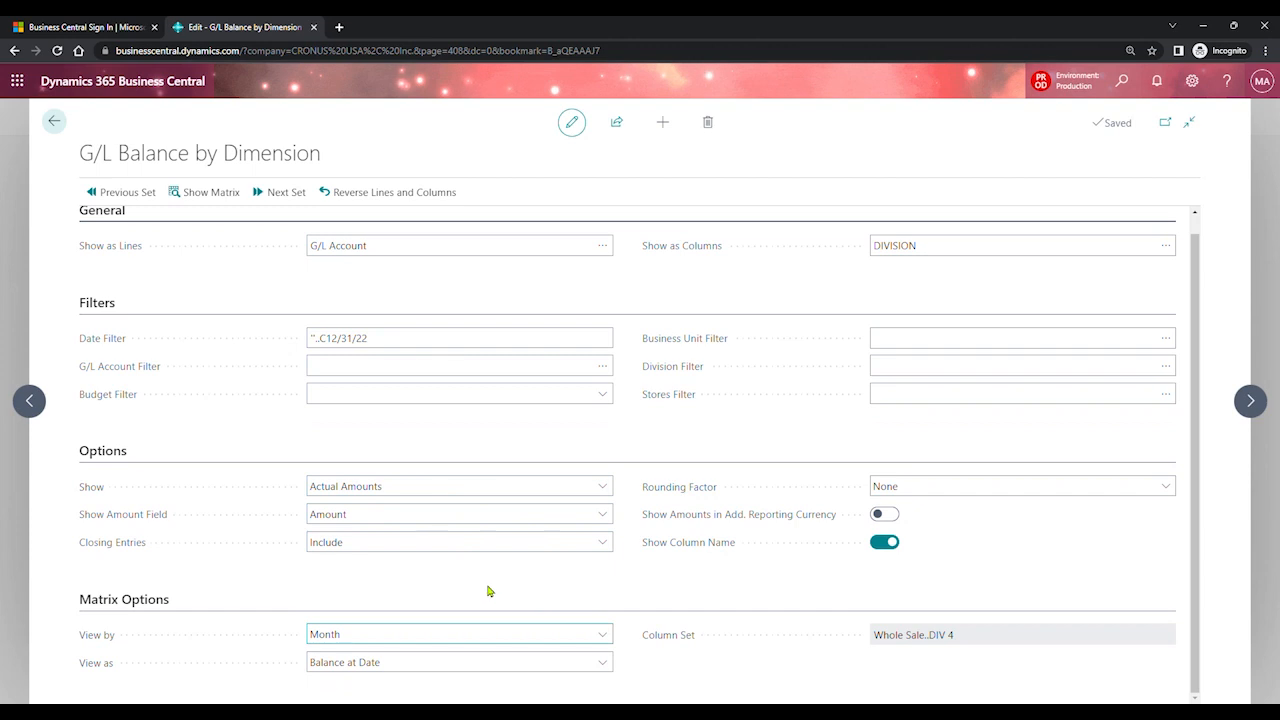
{"action": "left_click", "coordinate": [681, 575]}
{"action": "left_click", "coordinate": [1148, 486]}
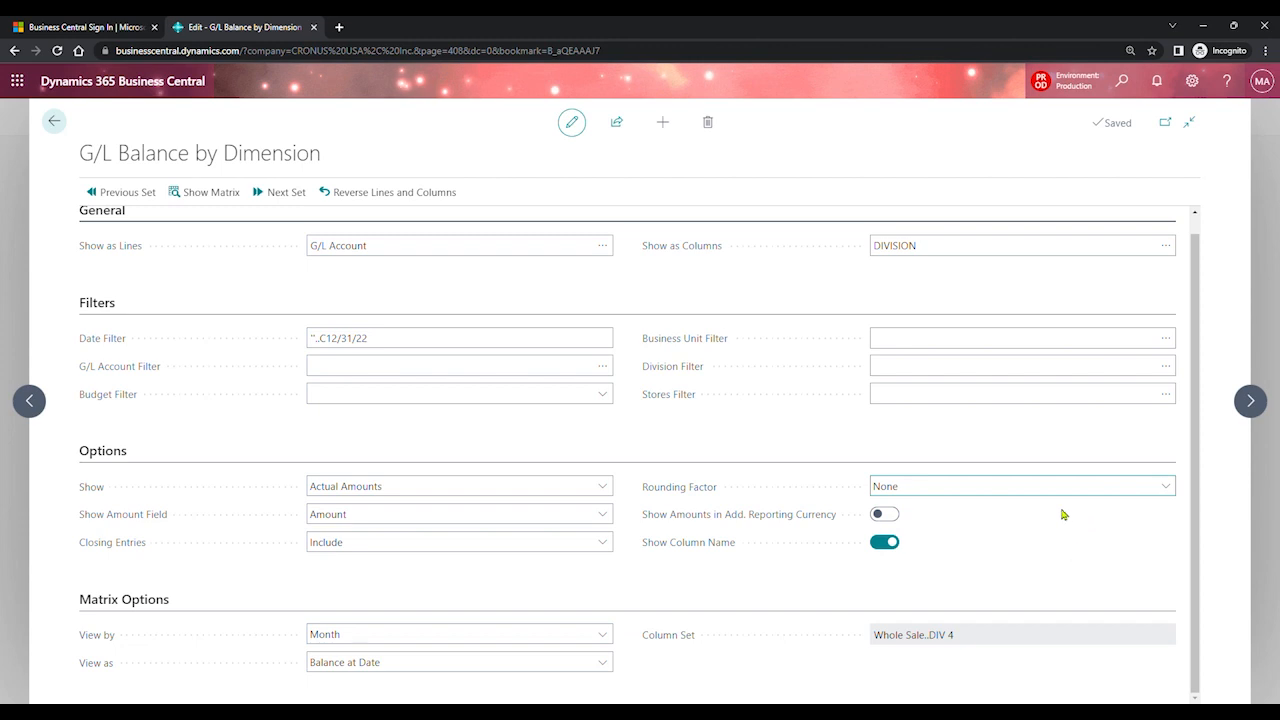
{"action": "left_click", "coordinate": [866, 434]}
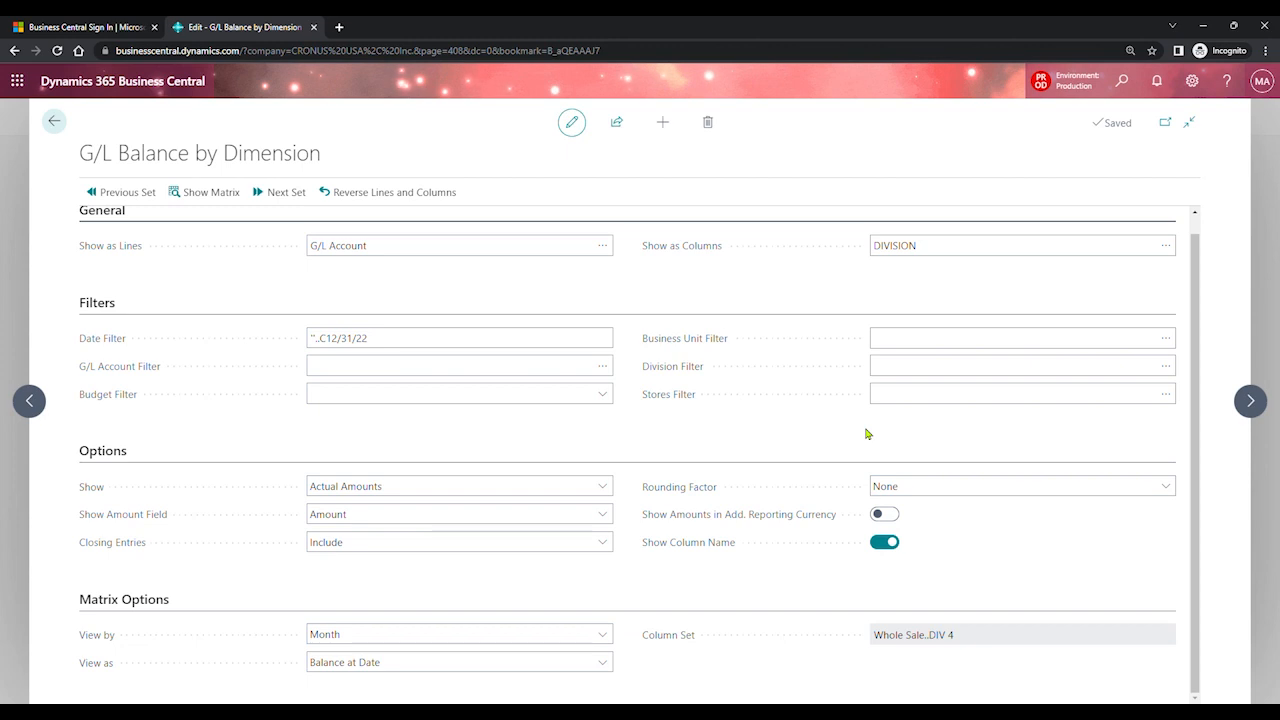
Step: Show the G/L balance matrix by division and enlarge it to display all division columns
{"action": "left_click", "coordinate": [221, 206]}
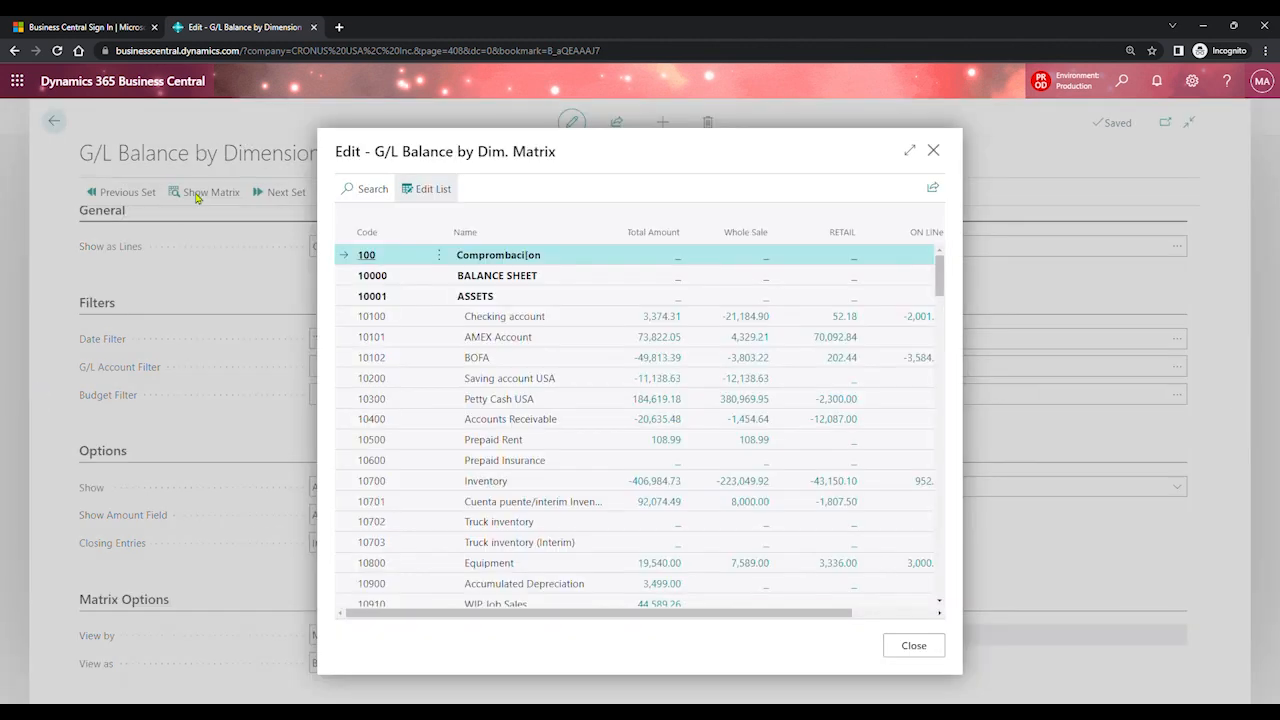
{"action": "left_click", "coordinate": [911, 152]}
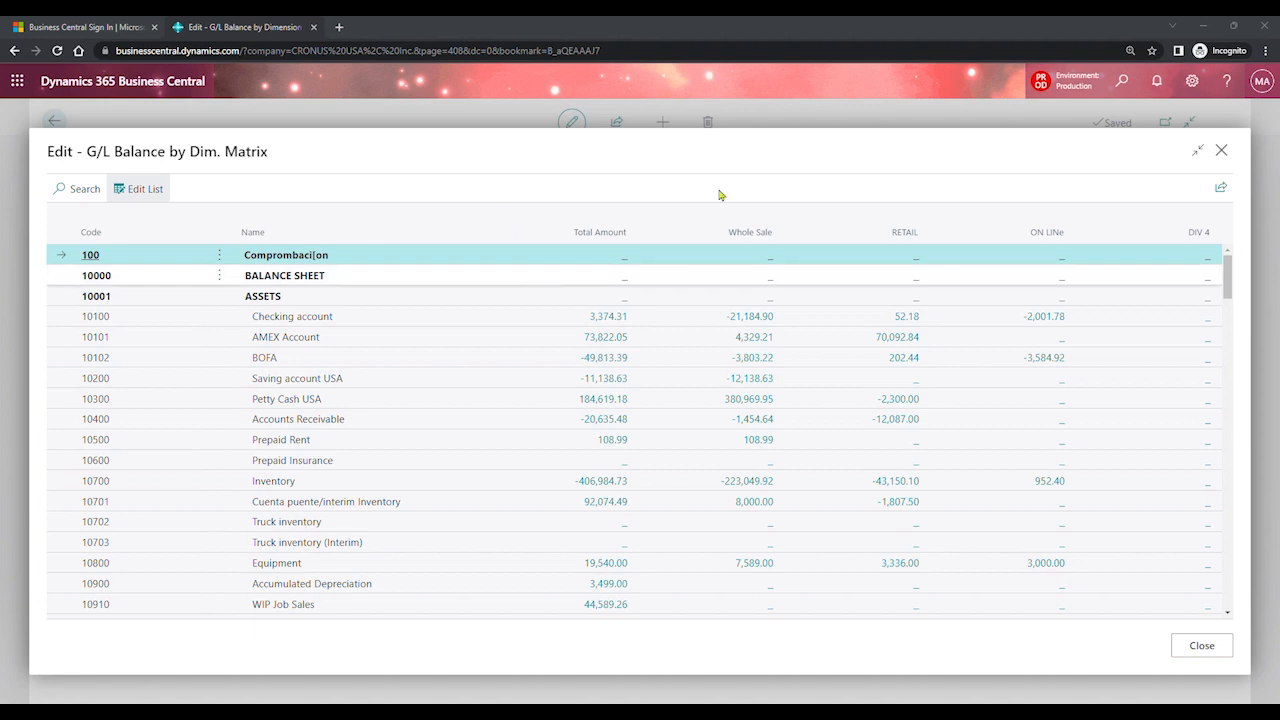
Step: Examine the general ledger entries behind the Checking account's total amount, including the additional-currency amounts, and return to the matrix
{"action": "left_click", "coordinate": [610, 320]}
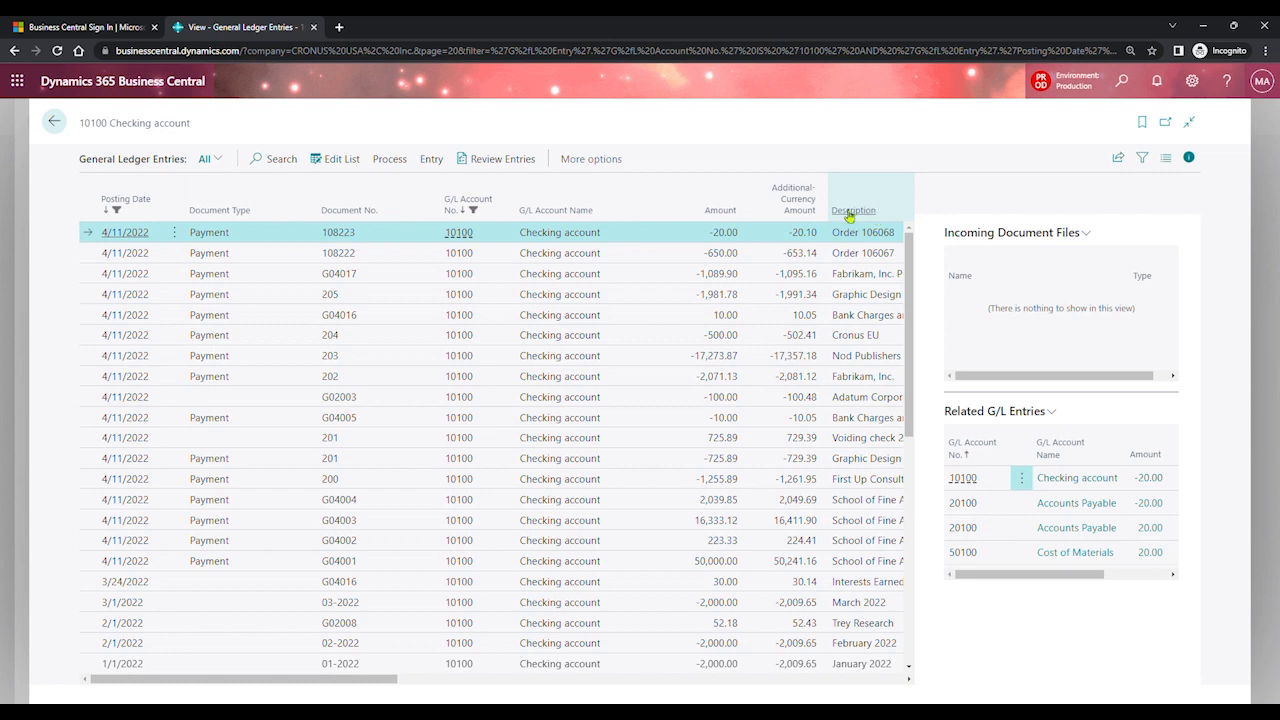
{"action": "mouse_move", "coordinate": [805, 208]}
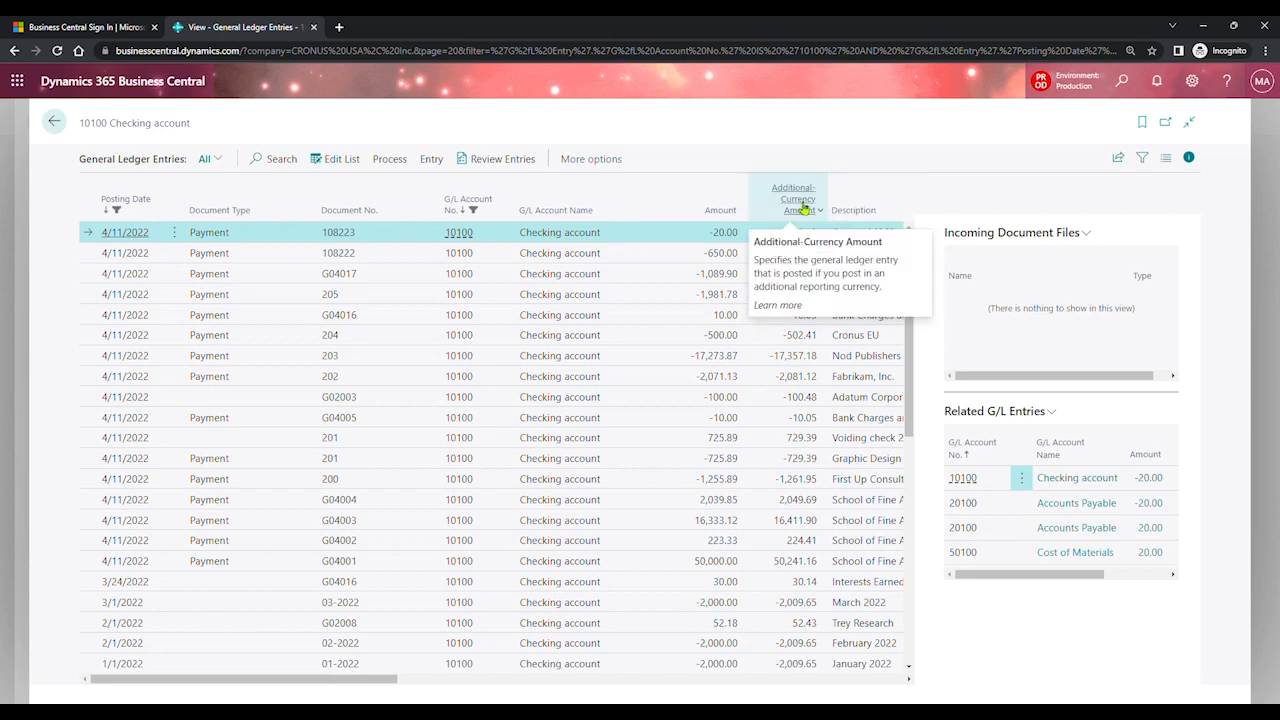
{"action": "left_click", "coordinate": [55, 122]}
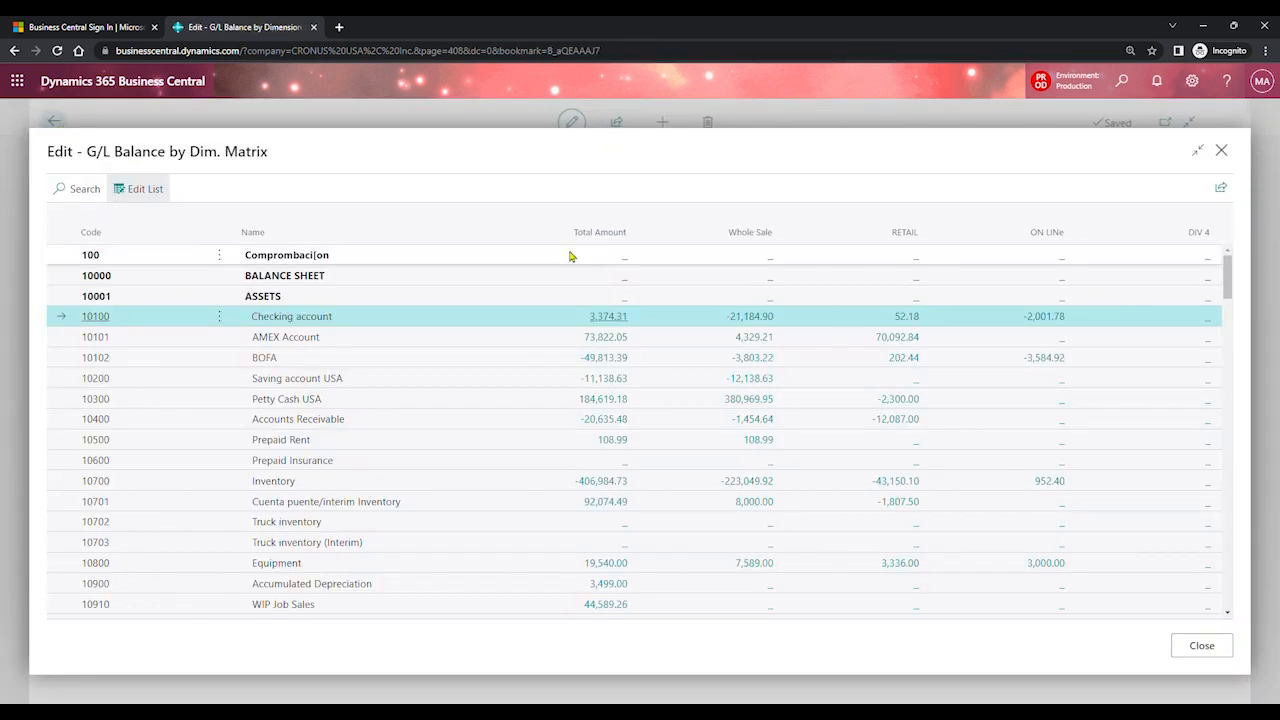
Step: Close the matrix and G/L Balance by Dimension, and return from the chart of accounts to the CRONUS USA, Inc. home page
{"action": "left_click", "coordinate": [1202, 646]}
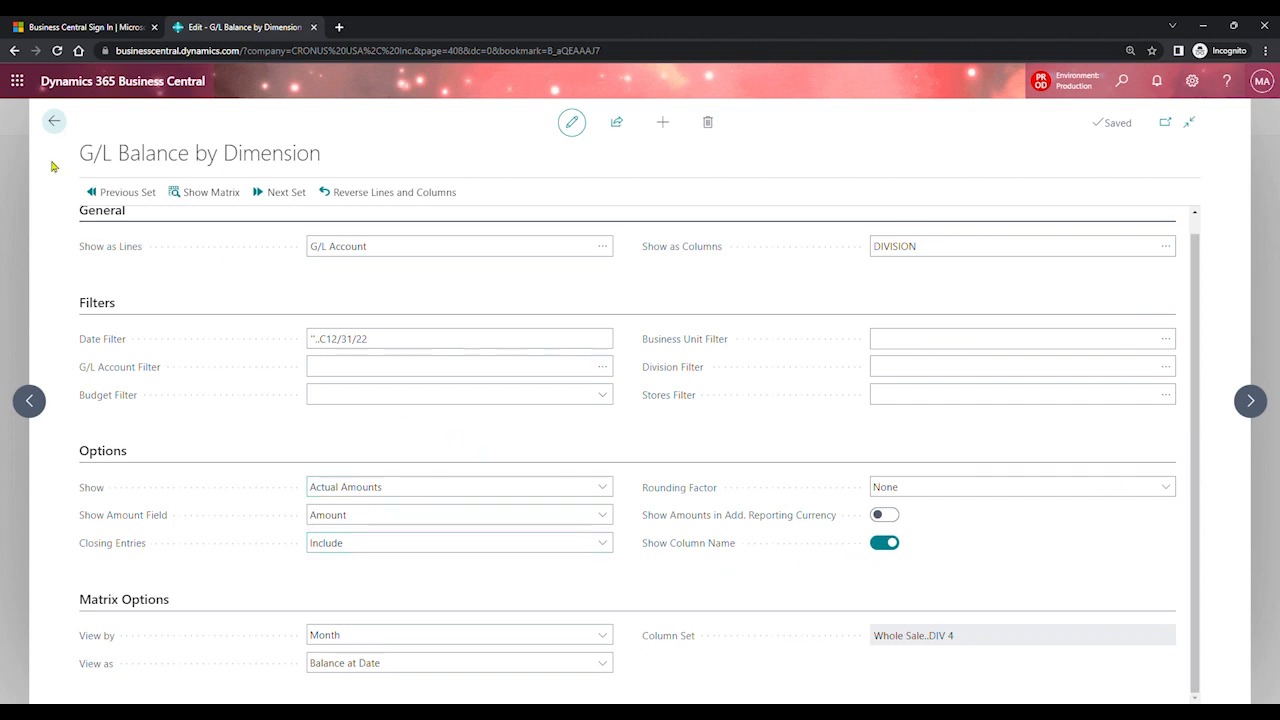
{"action": "left_click", "coordinate": [54, 121]}
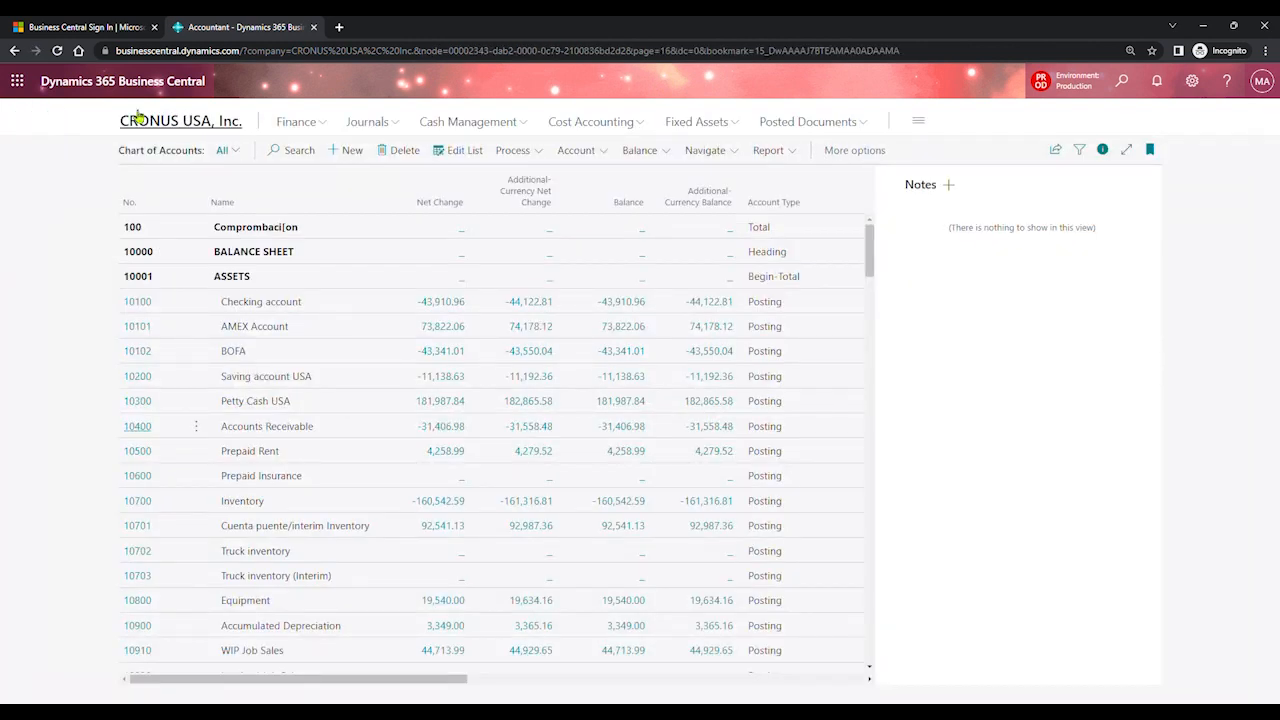
{"action": "left_click", "coordinate": [138, 118]}
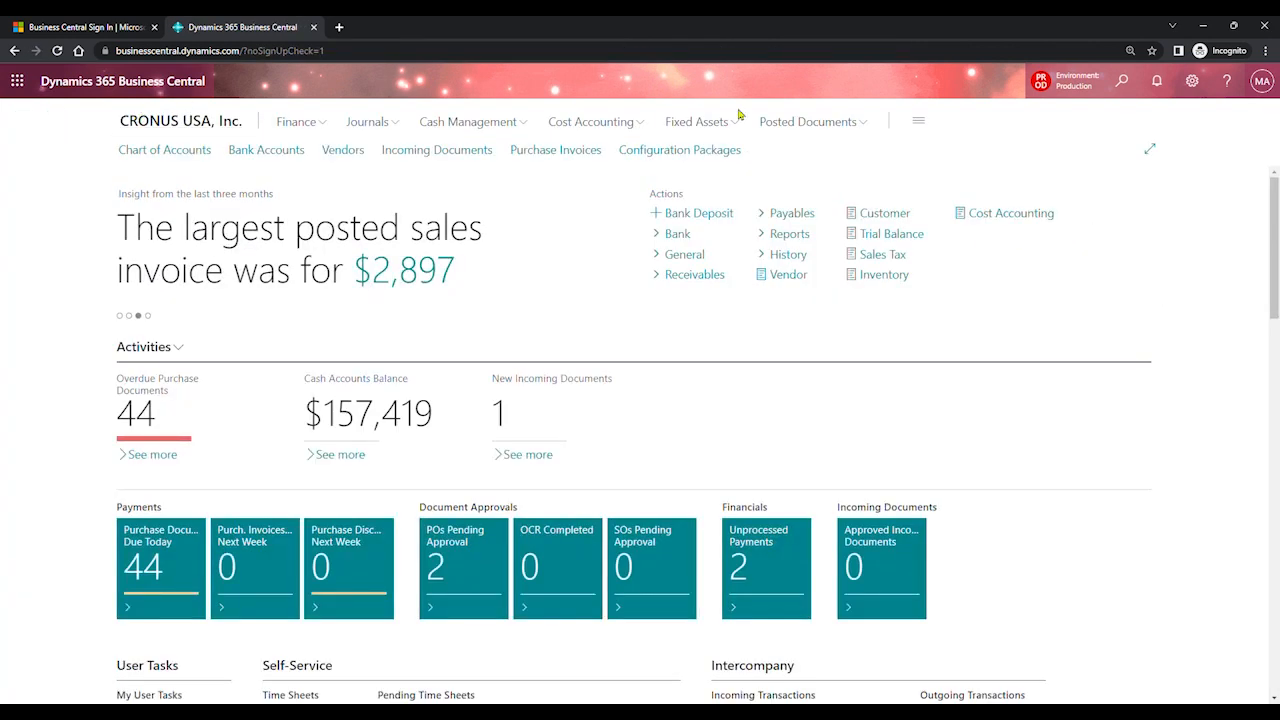
Step: Search for "inventory val" and open the Inventory Valuation report
{"action": "left_click", "coordinate": [1119, 80]}
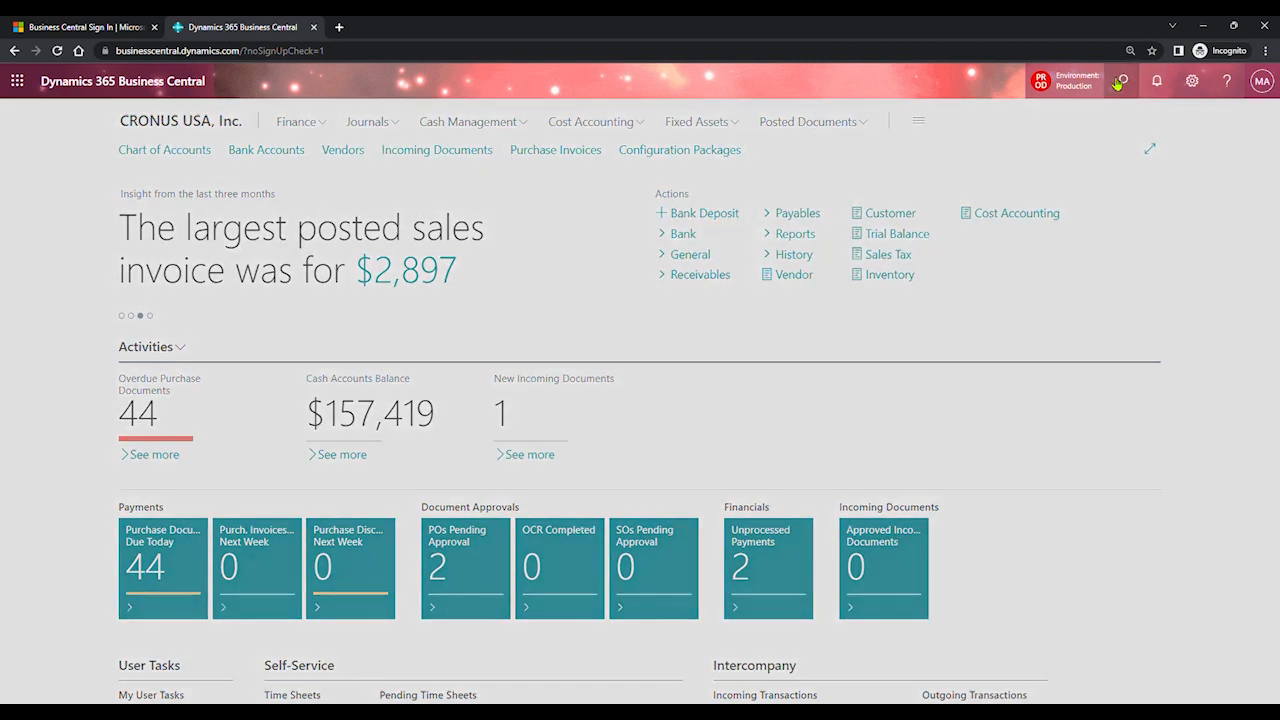
{"action": "type", "text": "inventory"}
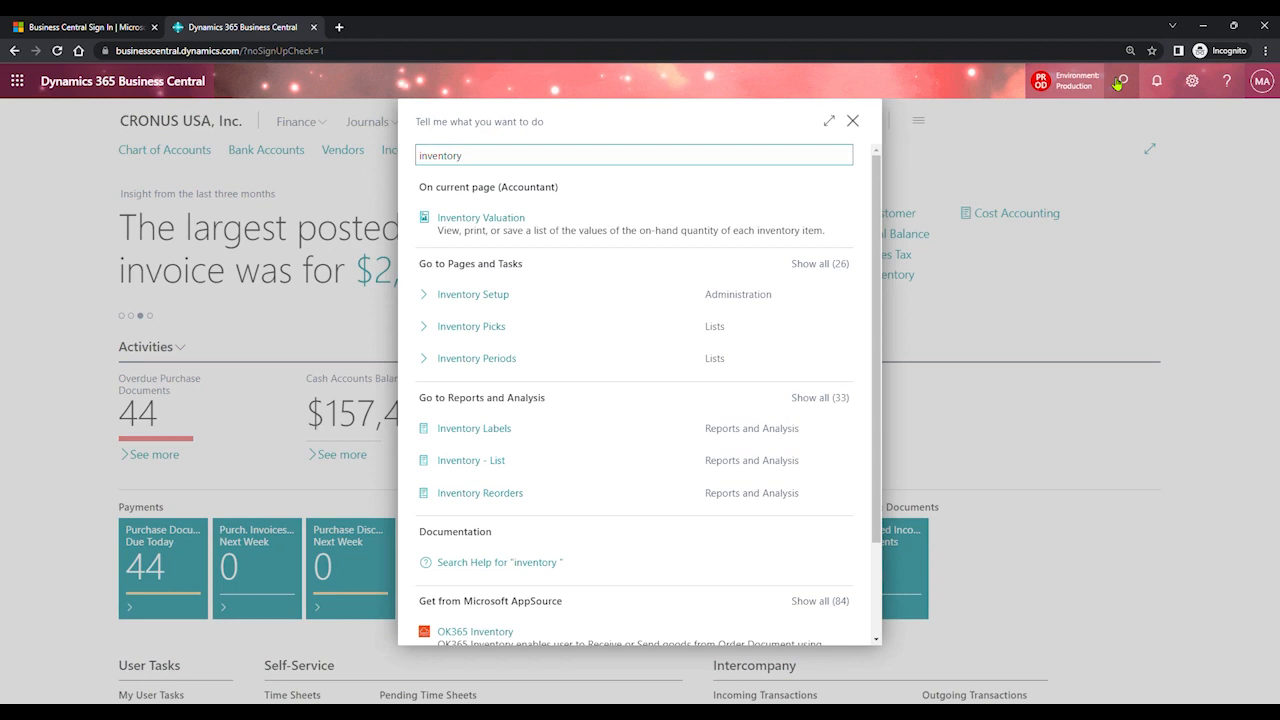
{"action": "type", "text": "val"}
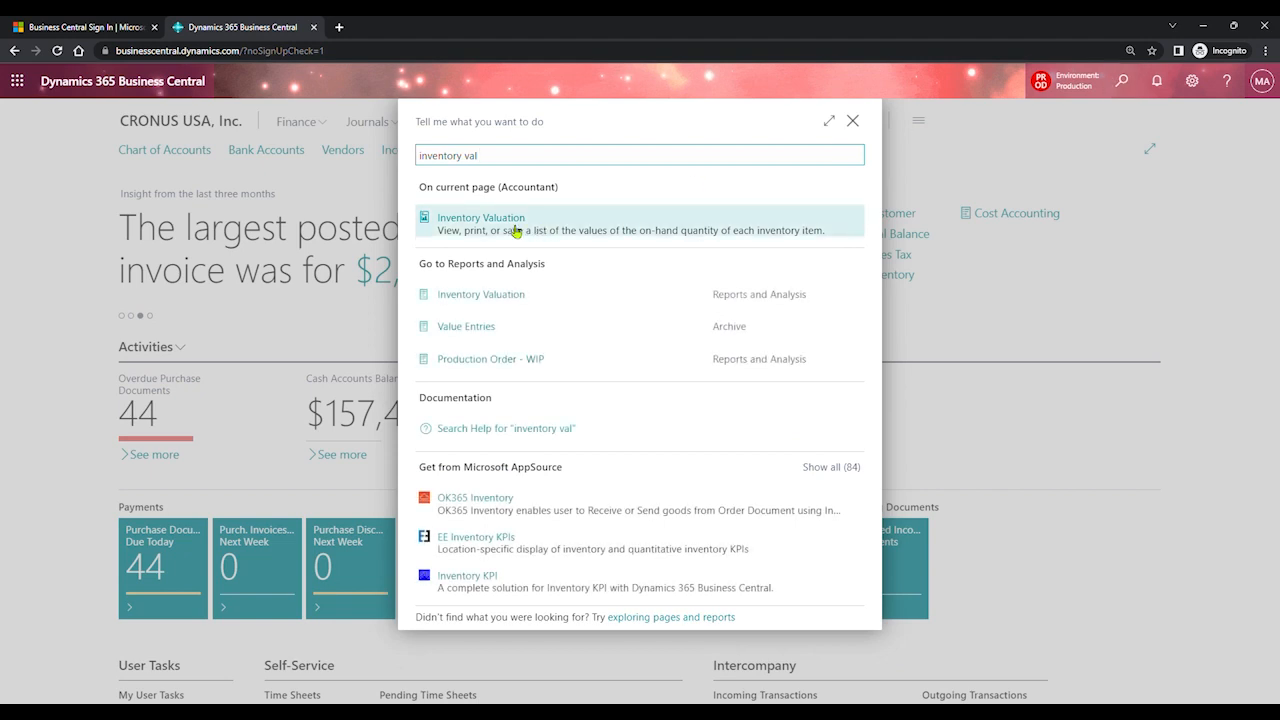
{"action": "left_click", "coordinate": [515, 231]}
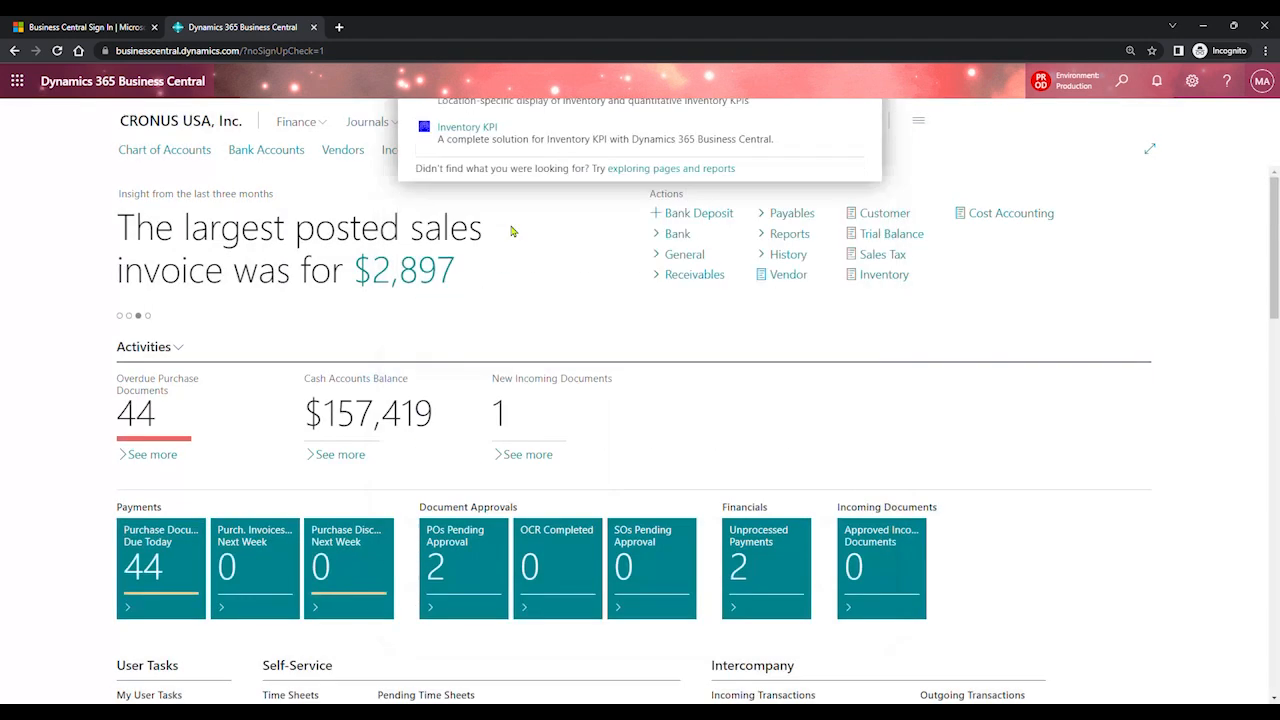
Step: Set the Inventory Valuation report's As Of Date to 6/1/2023 and preview the report
{"action": "type", "text": "6/1"}
{"action": "key", "text": "Tab"}
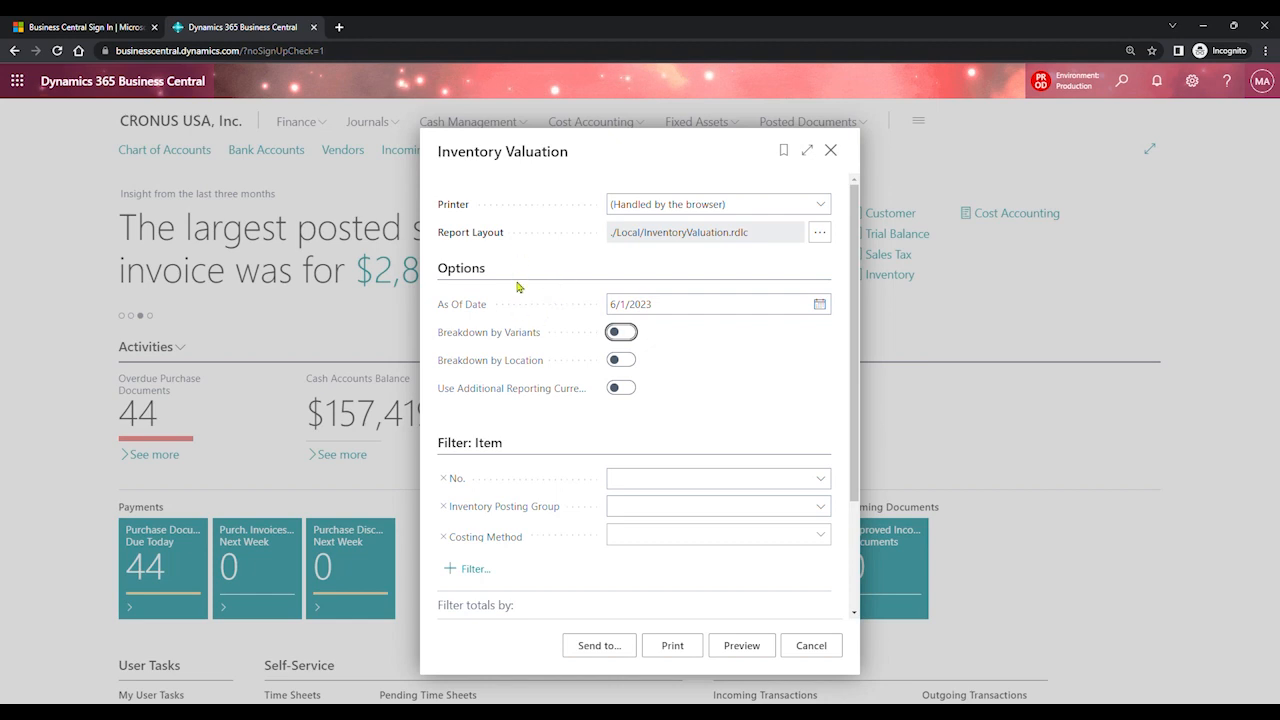
{"action": "left_click", "coordinate": [741, 645]}
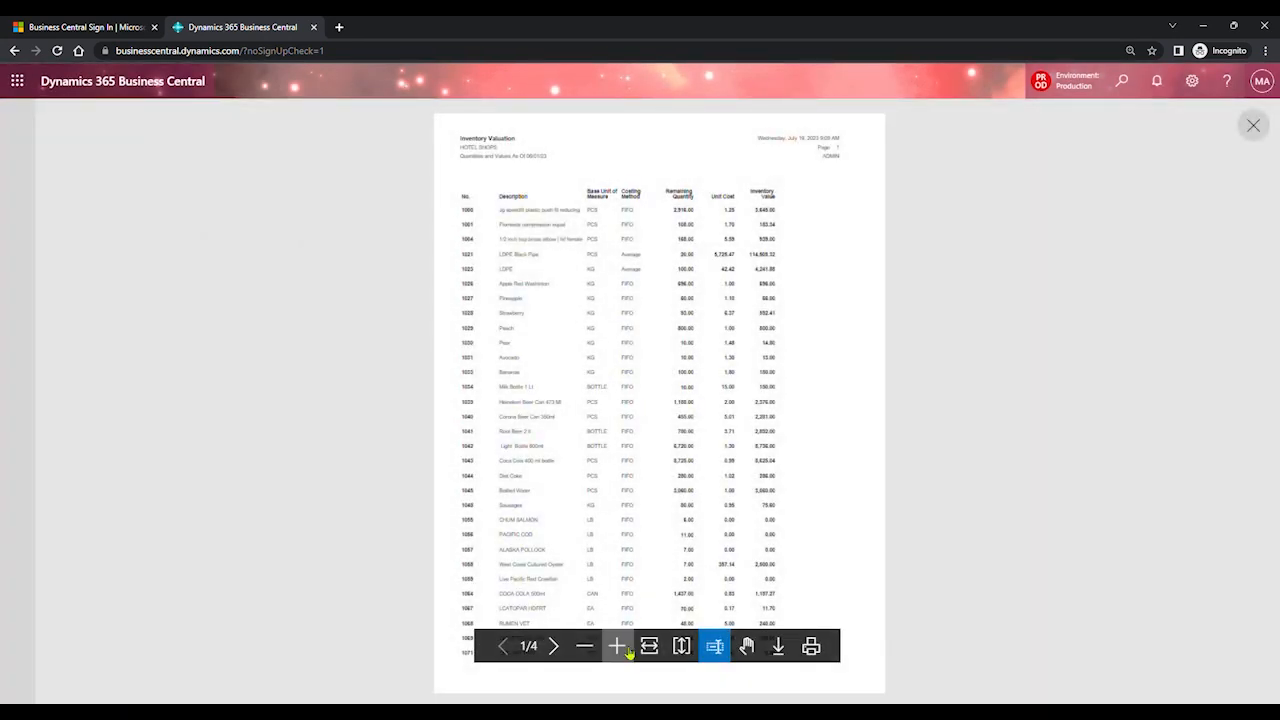
Step: Enlarge the Inventory Valuation preview and examine the remaining quantity, unit cost and inventory value columns on its first page
{"action": "left_click", "coordinate": [622, 650]}
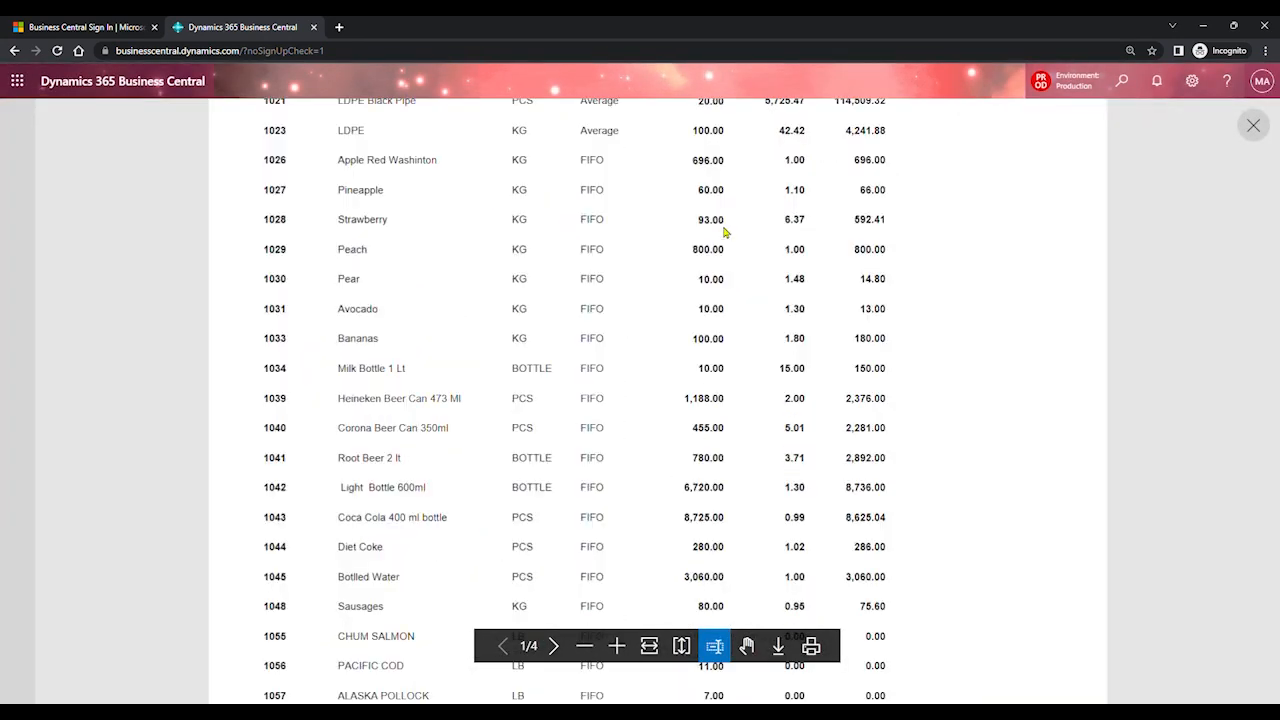
{"action": "scroll", "coordinate": [409, 525], "scroll_direction": "up", "scroll_amount": 1}
{"action": "scroll", "coordinate": [470, 512], "scroll_direction": "up", "scroll_amount": 2}
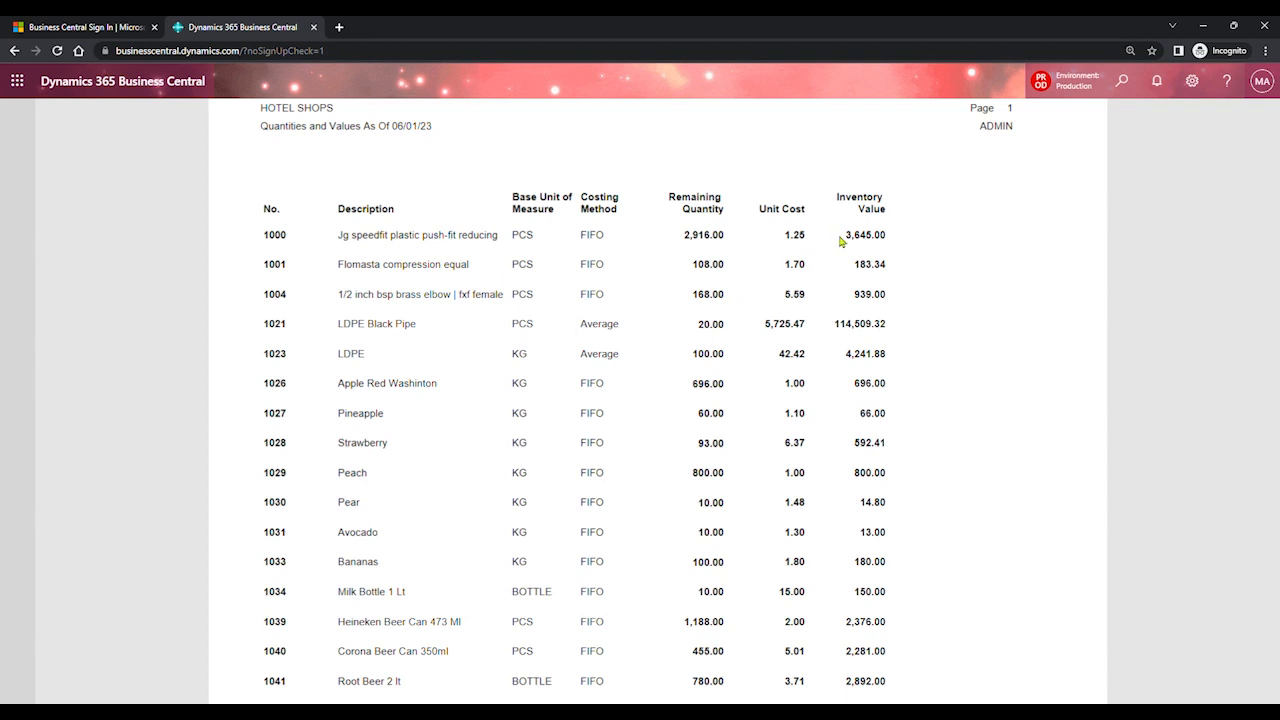
{"action": "left_click_drag", "start_coordinate": [849, 240], "coordinate": [896, 243]}
{"action": "left_click", "coordinate": [1018, 237]}
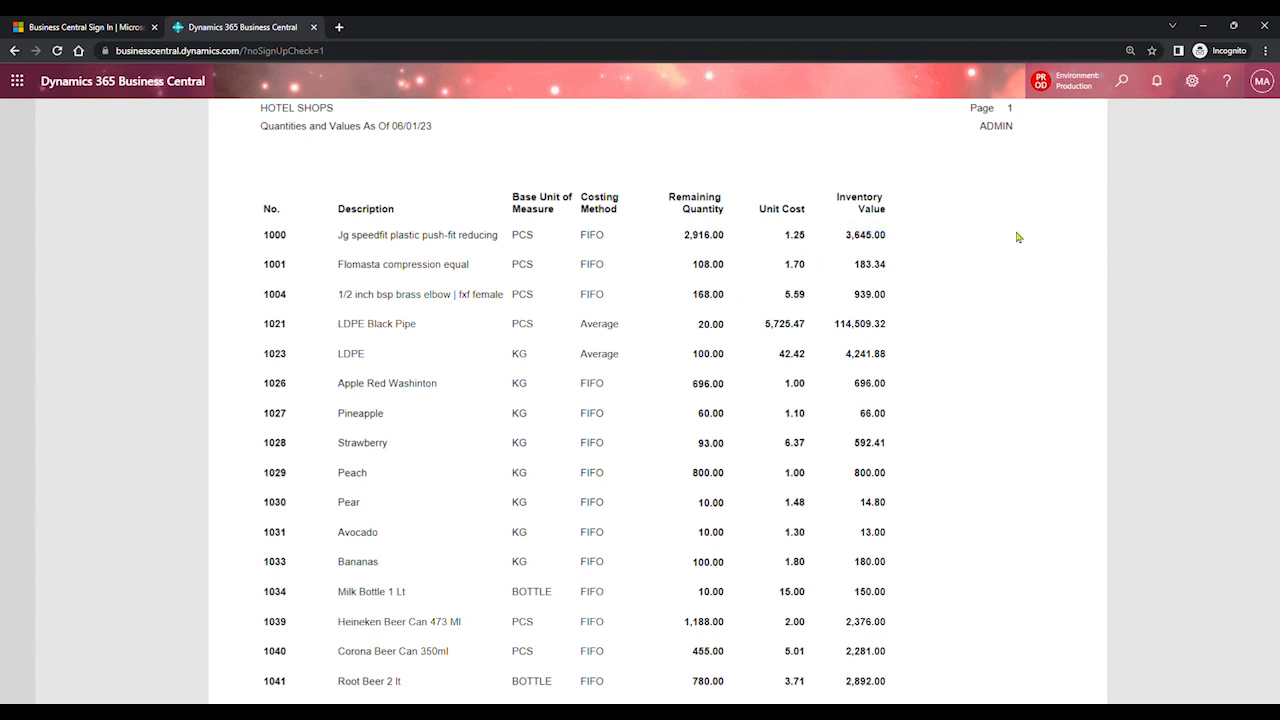